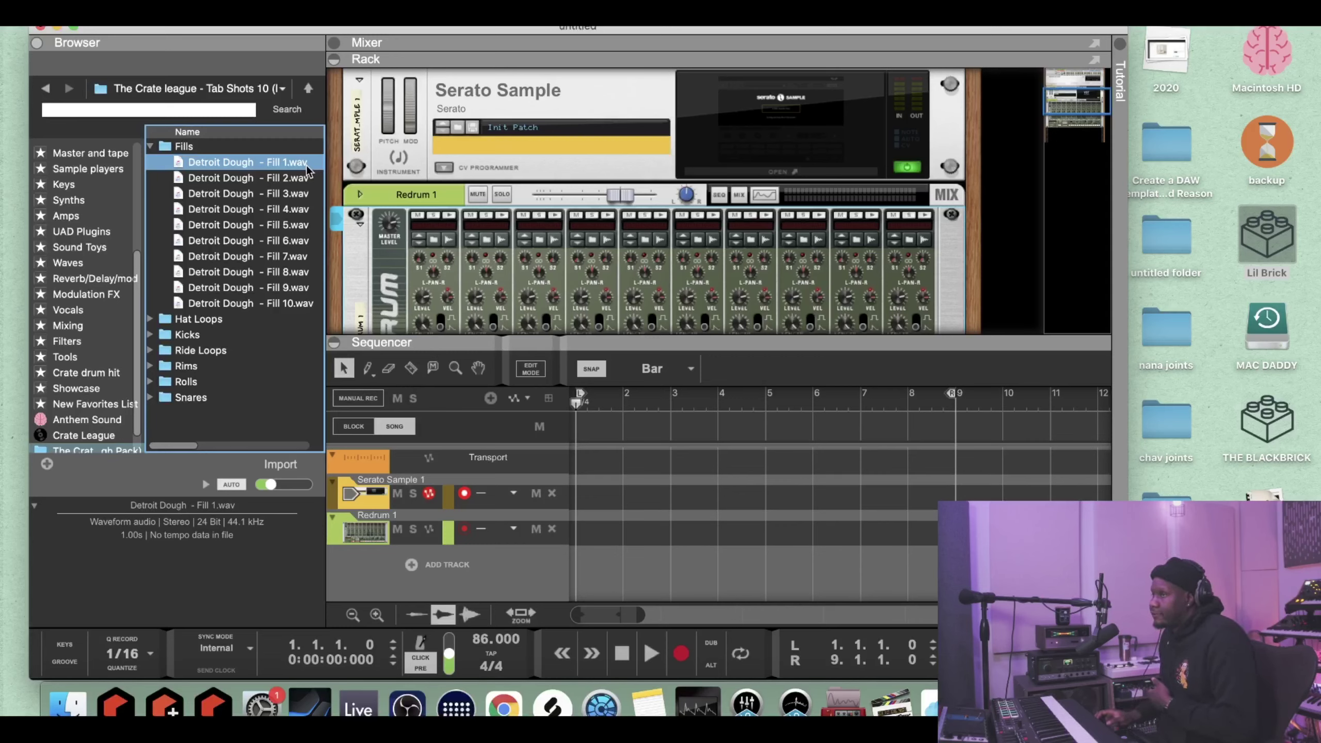
- Audition the Detroit Dough samples in the Fills folder one after another, from Fill 1 through Fill 10
{"action": "left_click", "coordinate": [294, 180]}
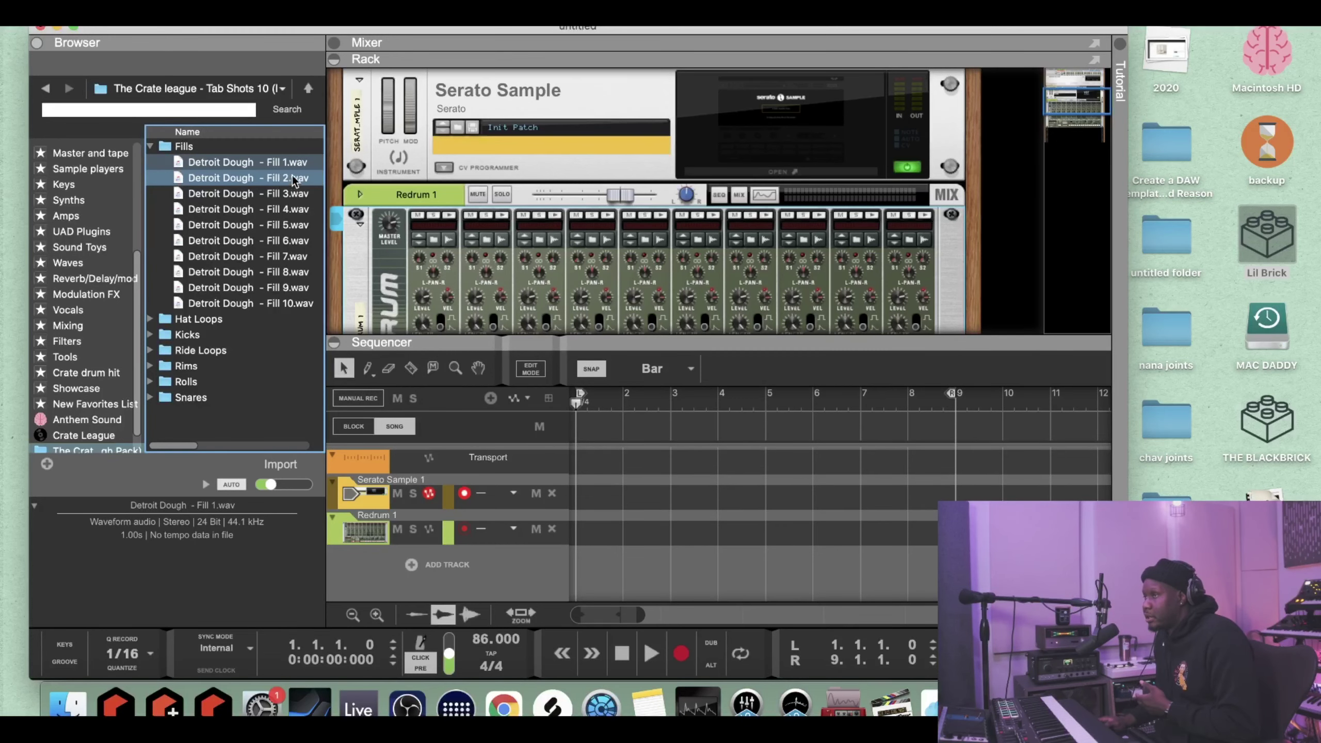
{"action": "left_click", "coordinate": [293, 157]}
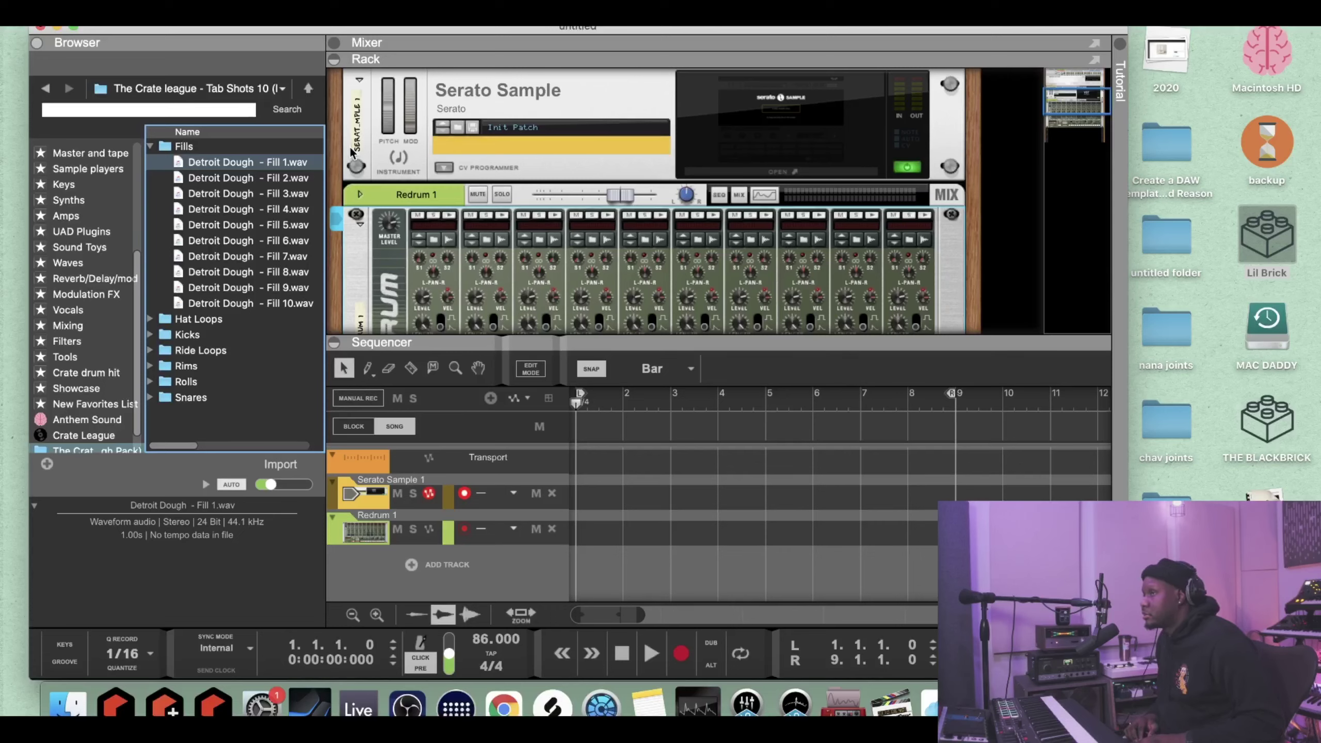
{"action": "key", "text": "Down"}
{"action": "key", "text": "Up"}
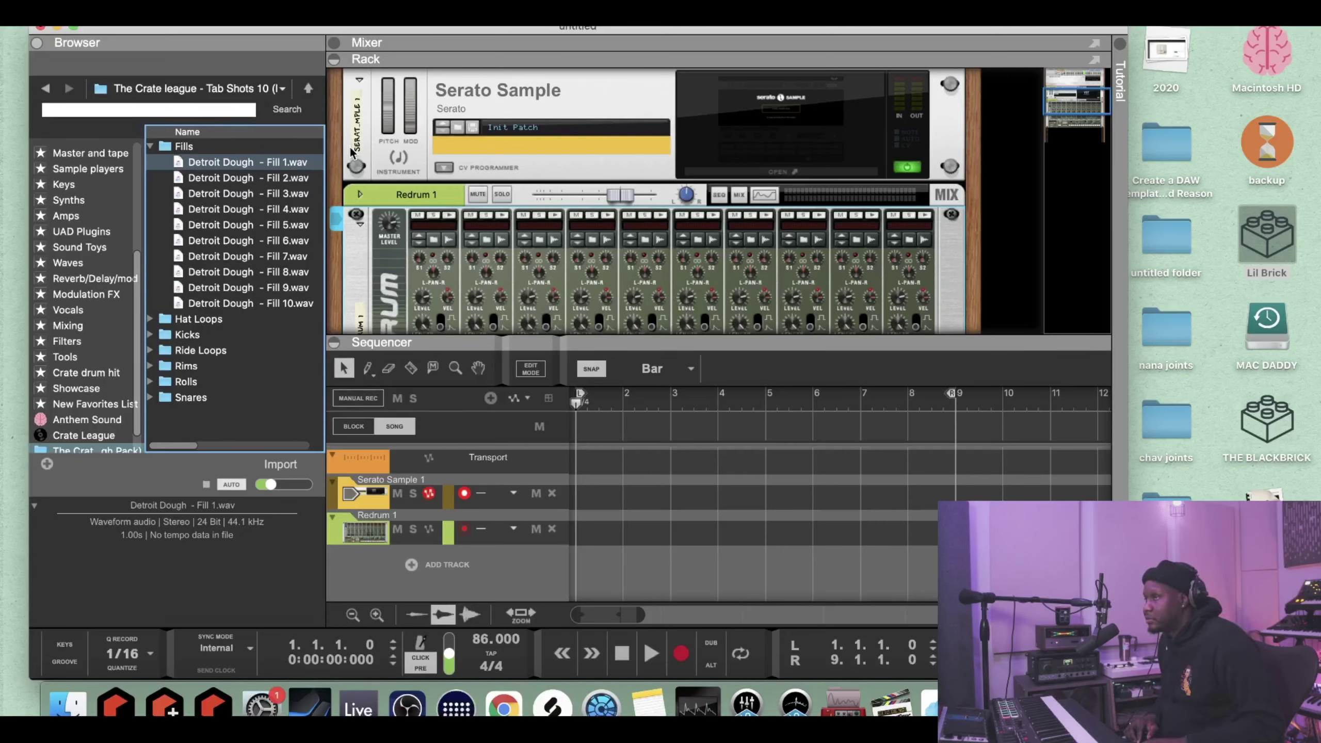
{"action": "key", "text": "Down"}
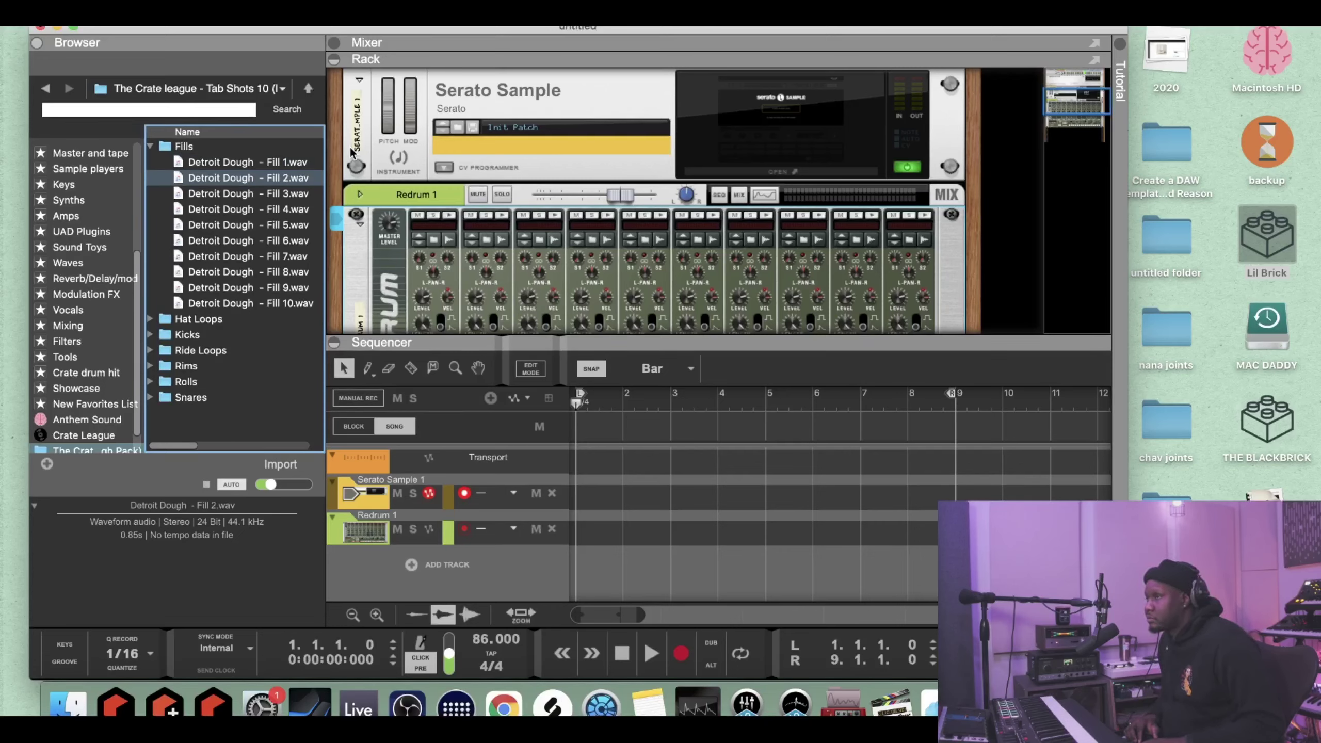
{"action": "key", "text": "Down"}
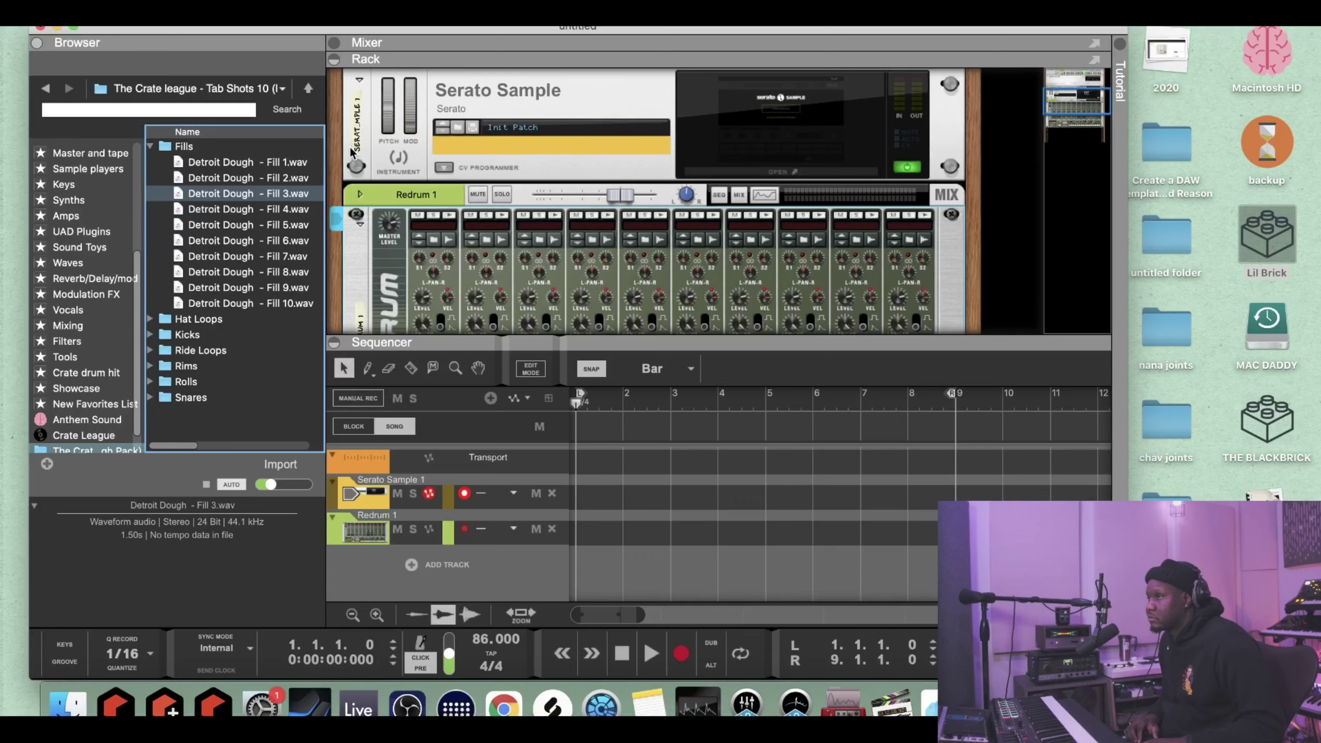
{"action": "key", "text": "Down"}
{"action": "key", "text": "Down"}
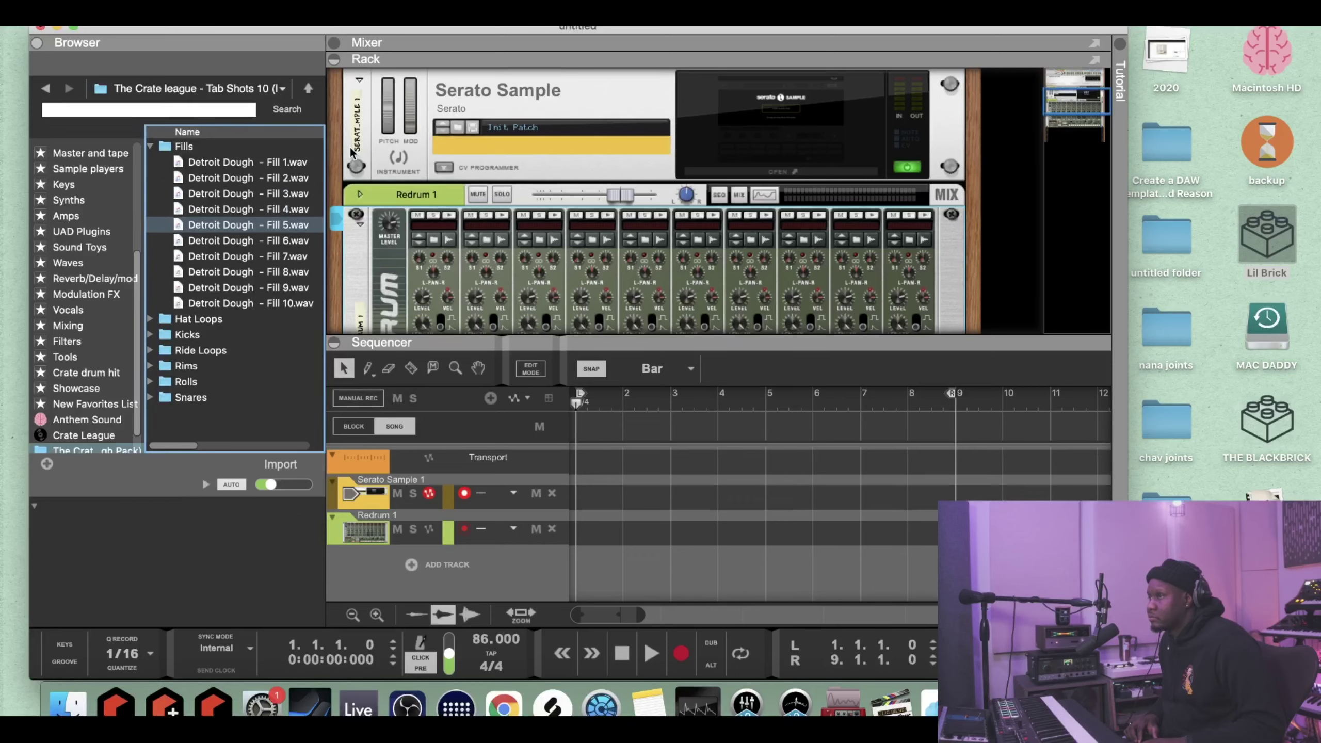
{"action": "key", "text": "Down"}
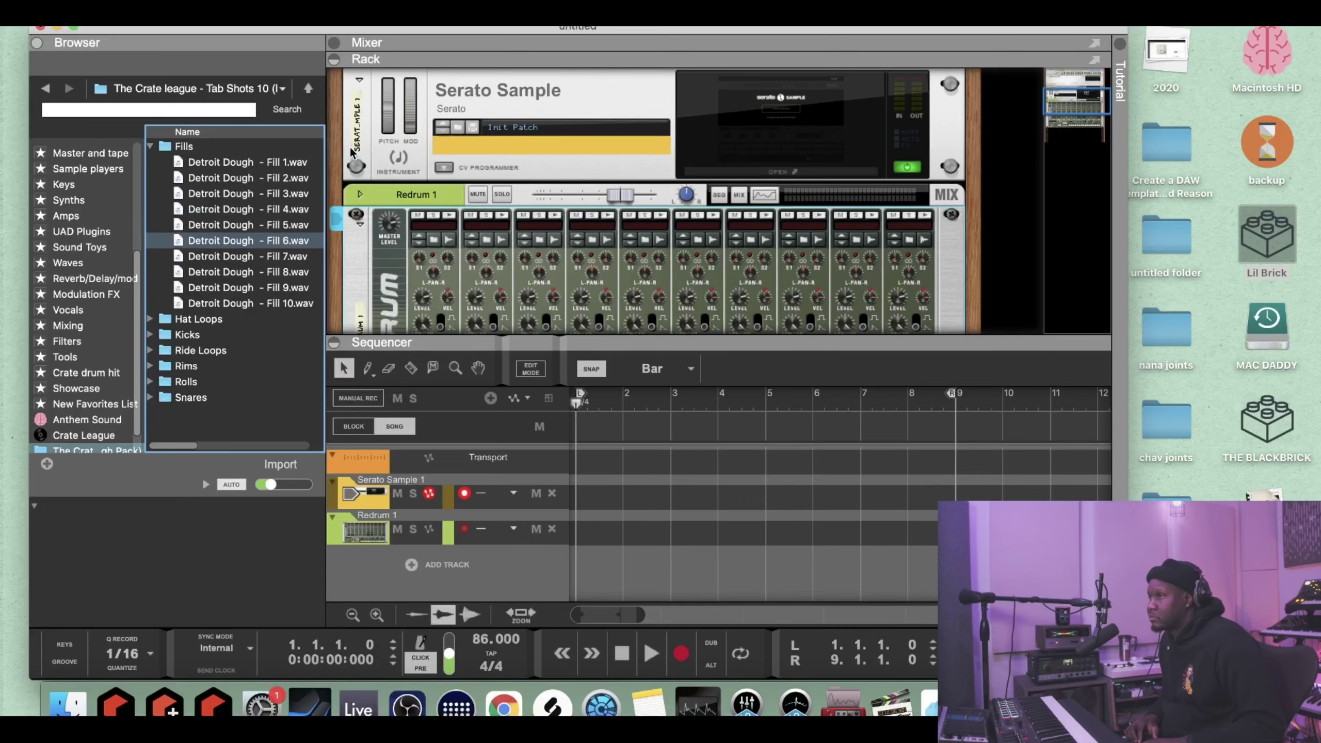
{"action": "key", "text": "Down"}
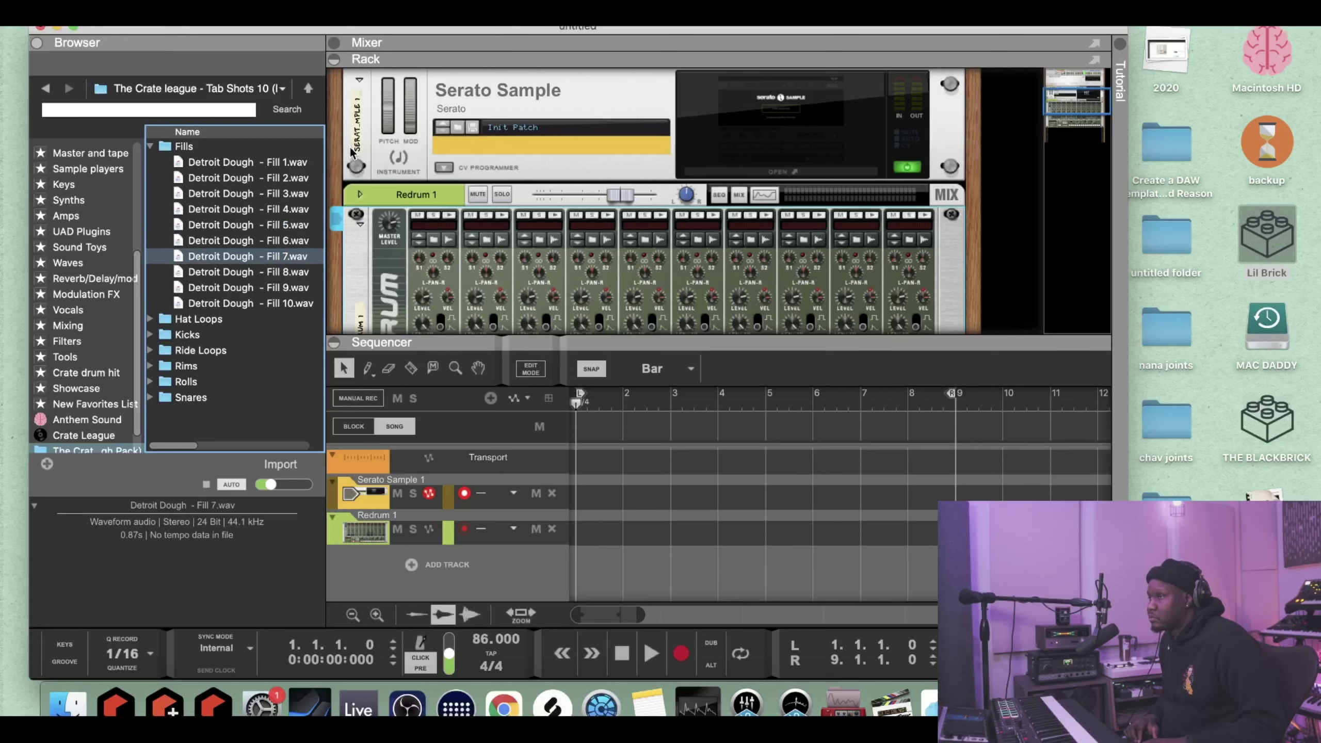
{"action": "key", "text": "Down"}
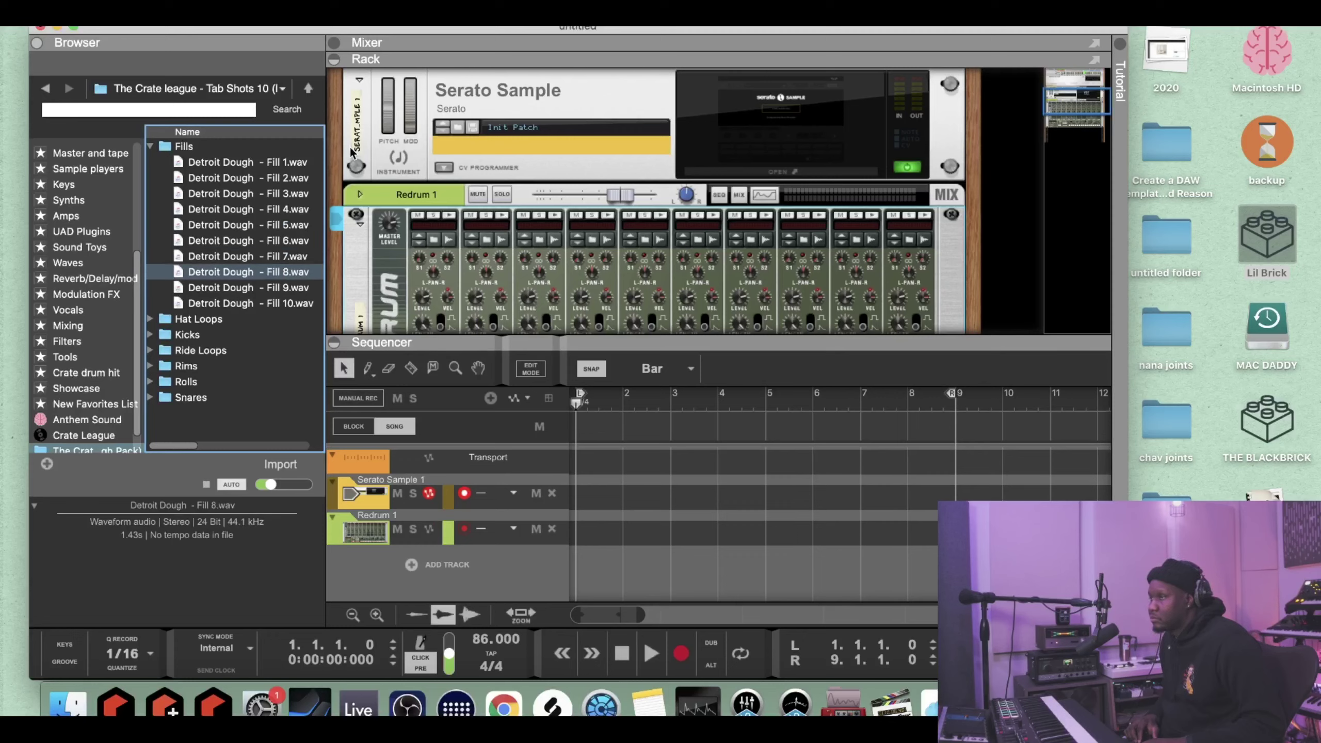
{"action": "key", "text": "Down"}
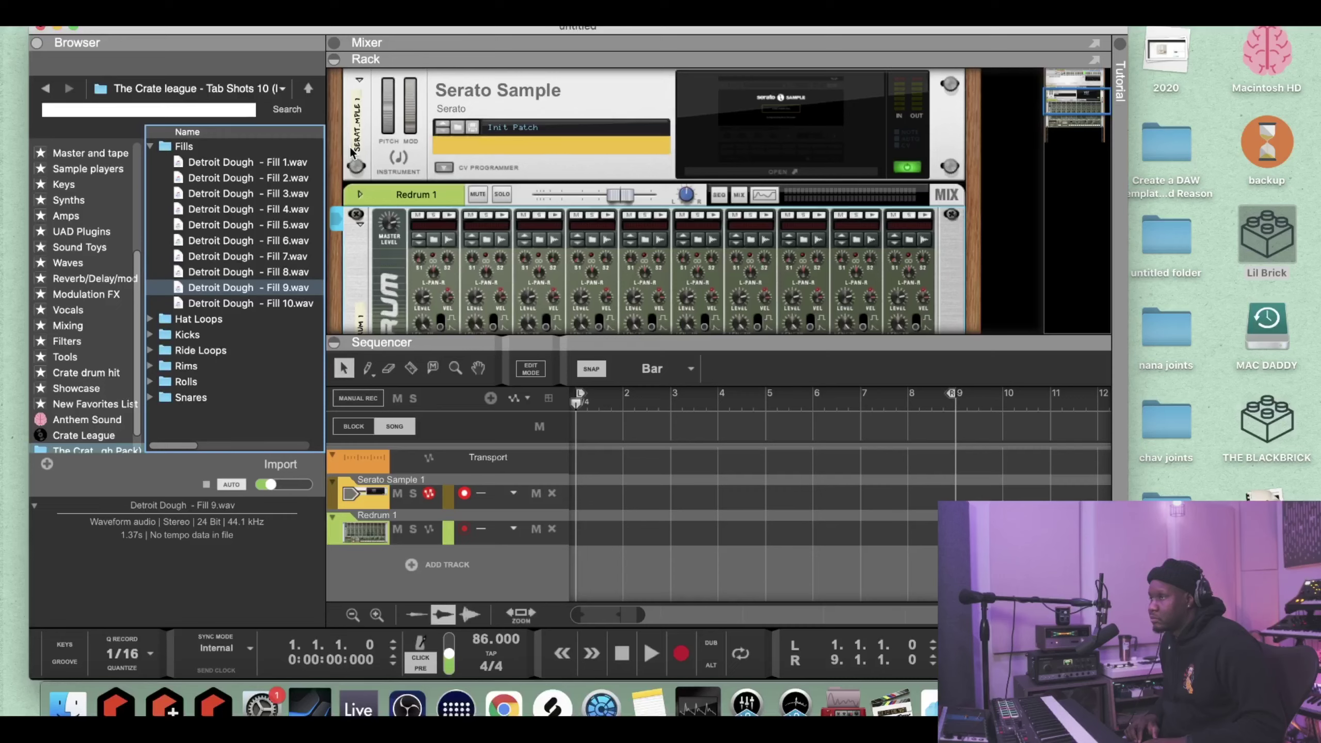
{"action": "key", "text": "Down"}
{"action": "scroll", "coordinate": [351, 152], "scroll_direction": "down", "scroll_amount": 1}
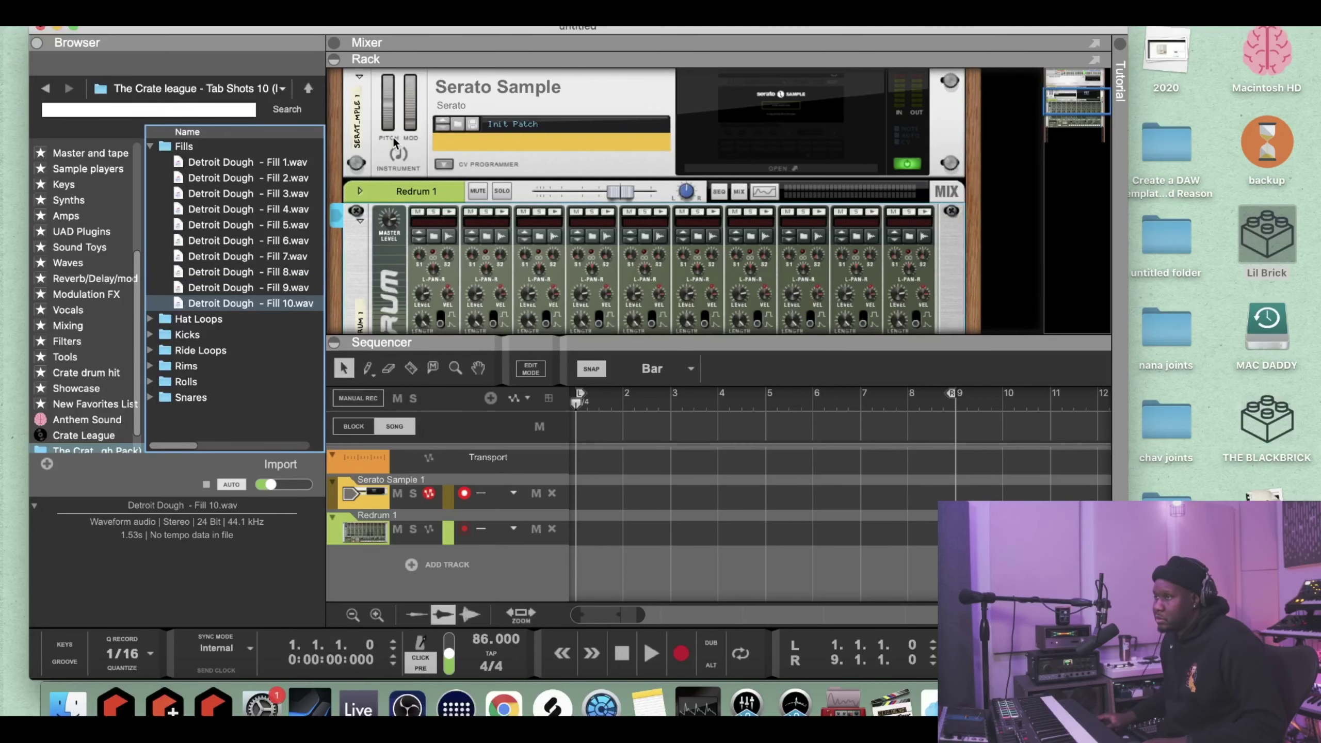
- Expand the Hat Loops folder and audition its Detroit Dough loops in order, from Hat Loop 1 through Hat Loop 10
{"action": "left_click", "coordinate": [150, 319]}
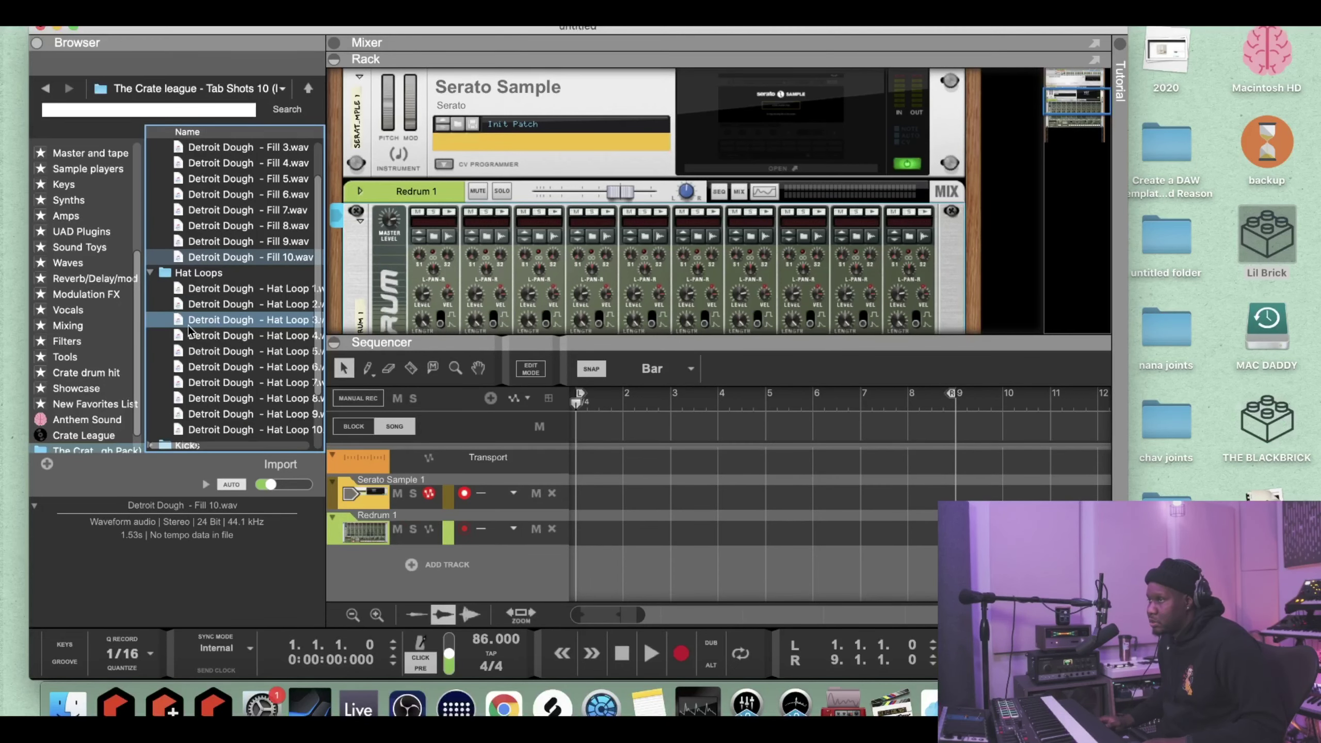
{"action": "left_click", "coordinate": [223, 290]}
{"action": "key", "text": "Down"}
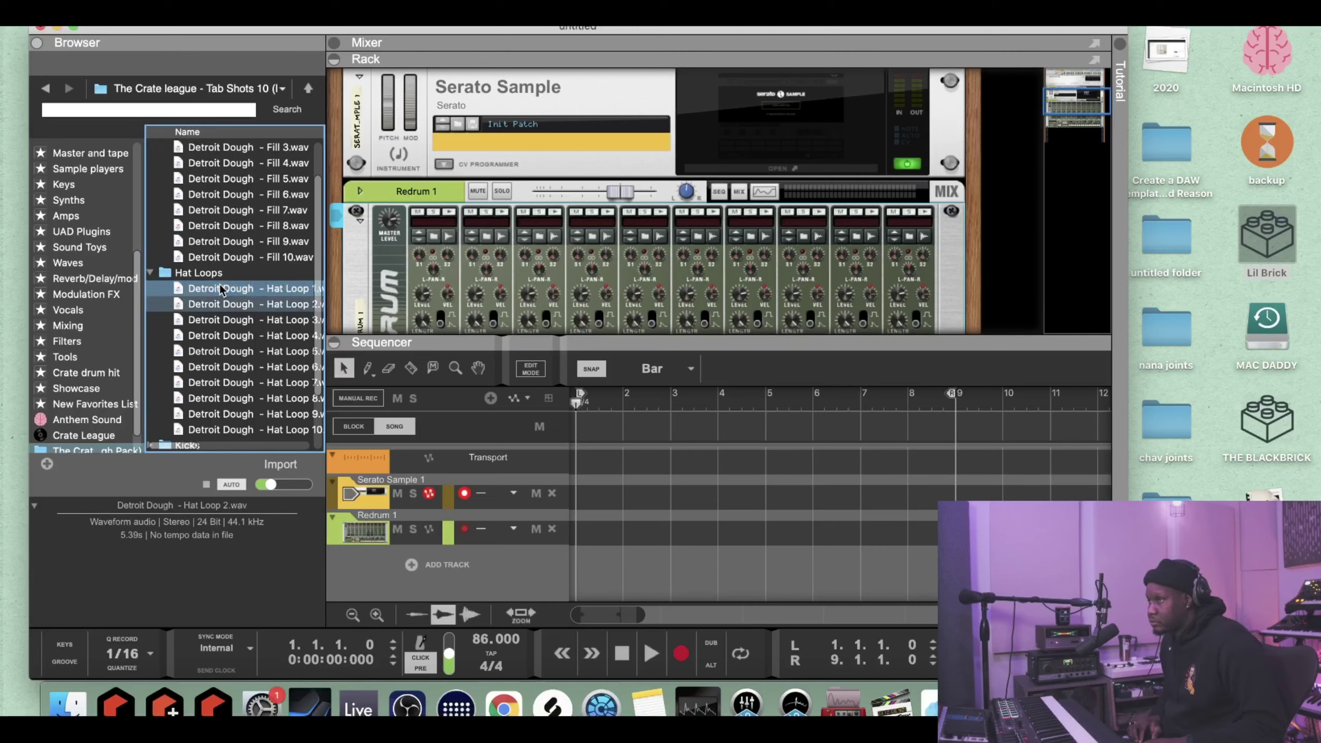
{"action": "key", "text": "Down"}
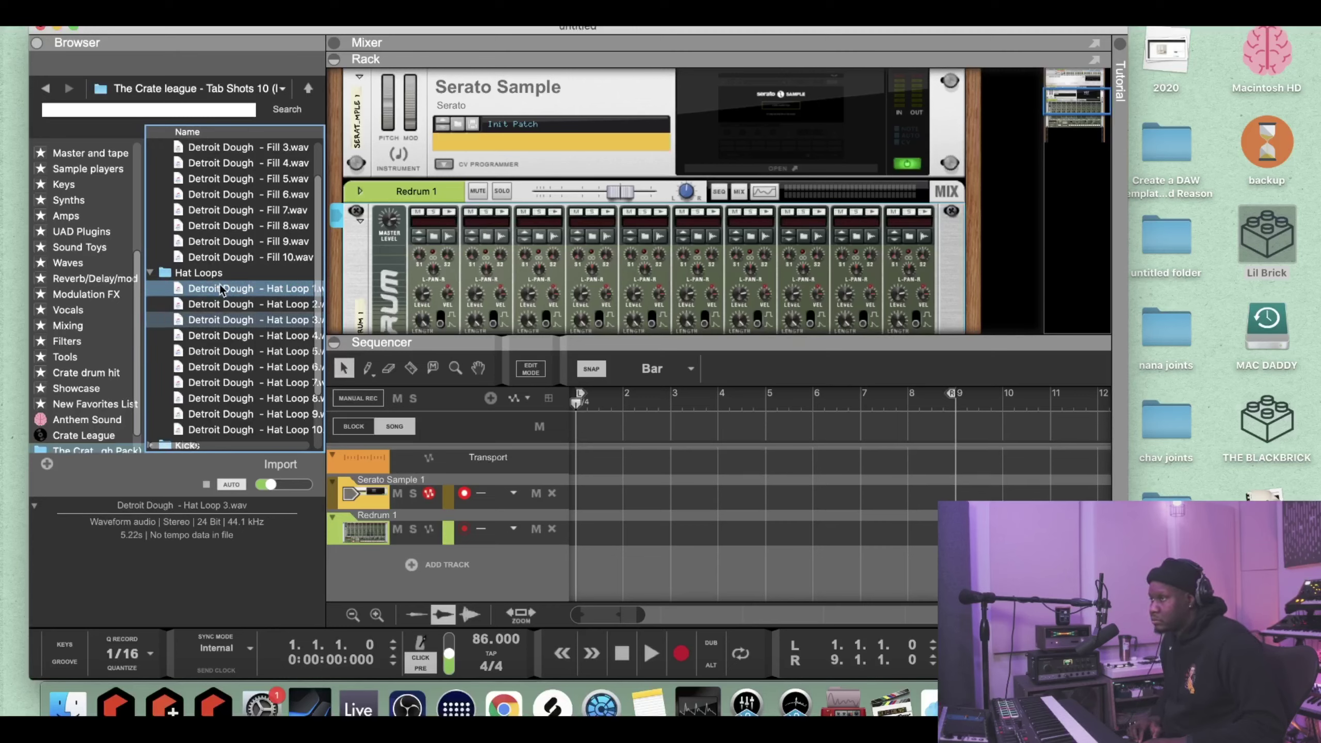
{"action": "key", "text": "Down"}
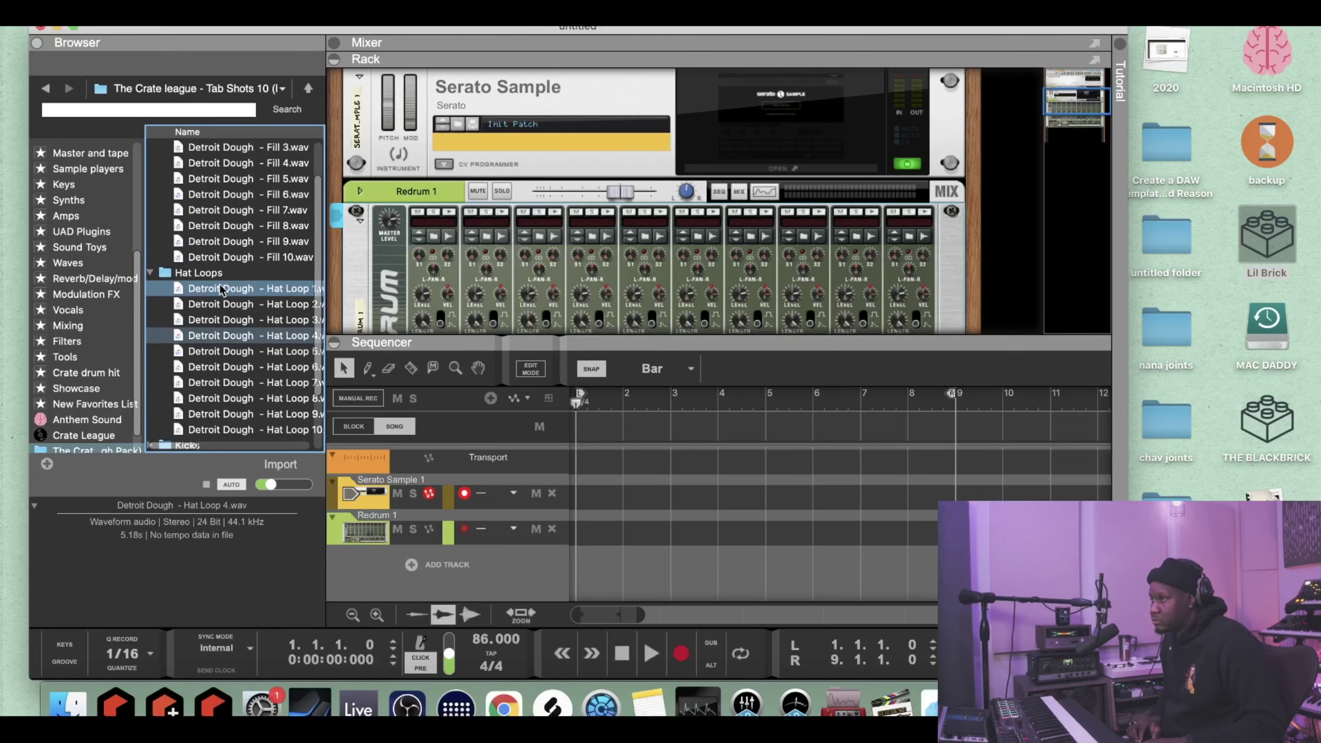
{"action": "key", "text": "Down"}
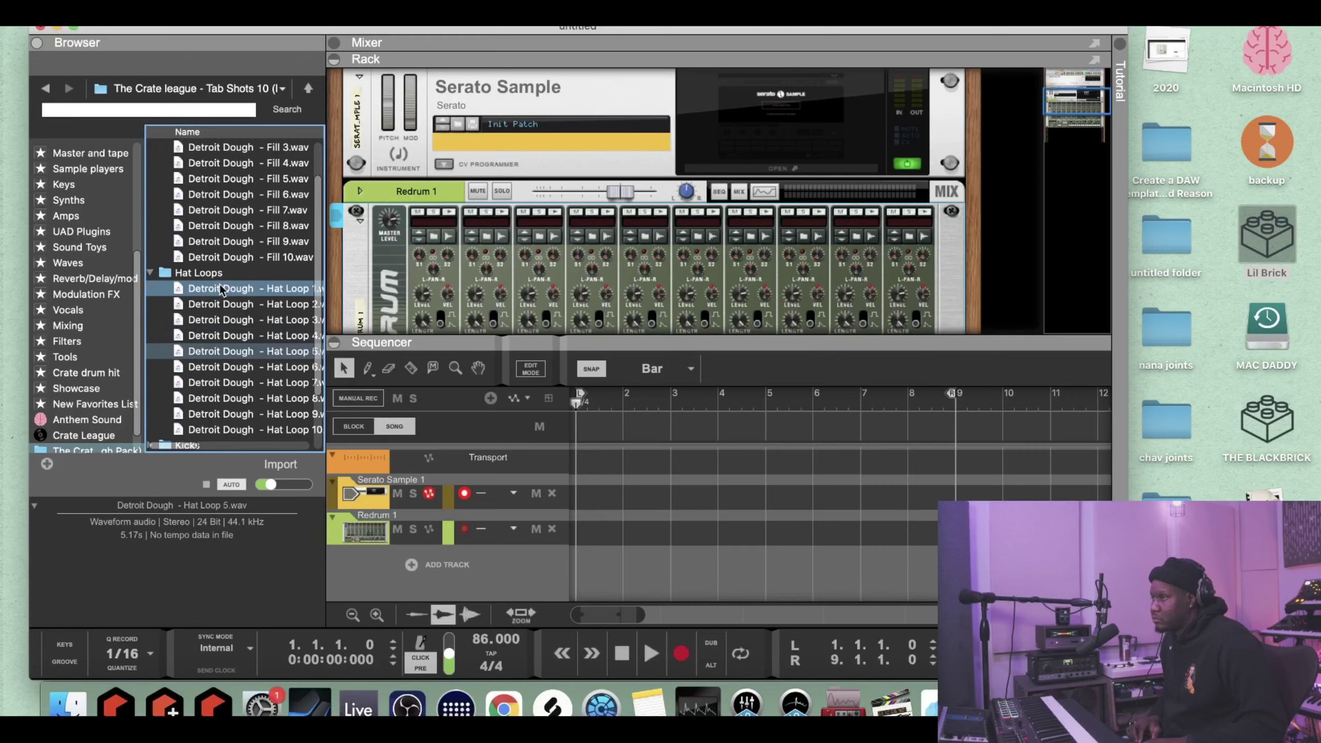
{"action": "key", "text": "Down"}
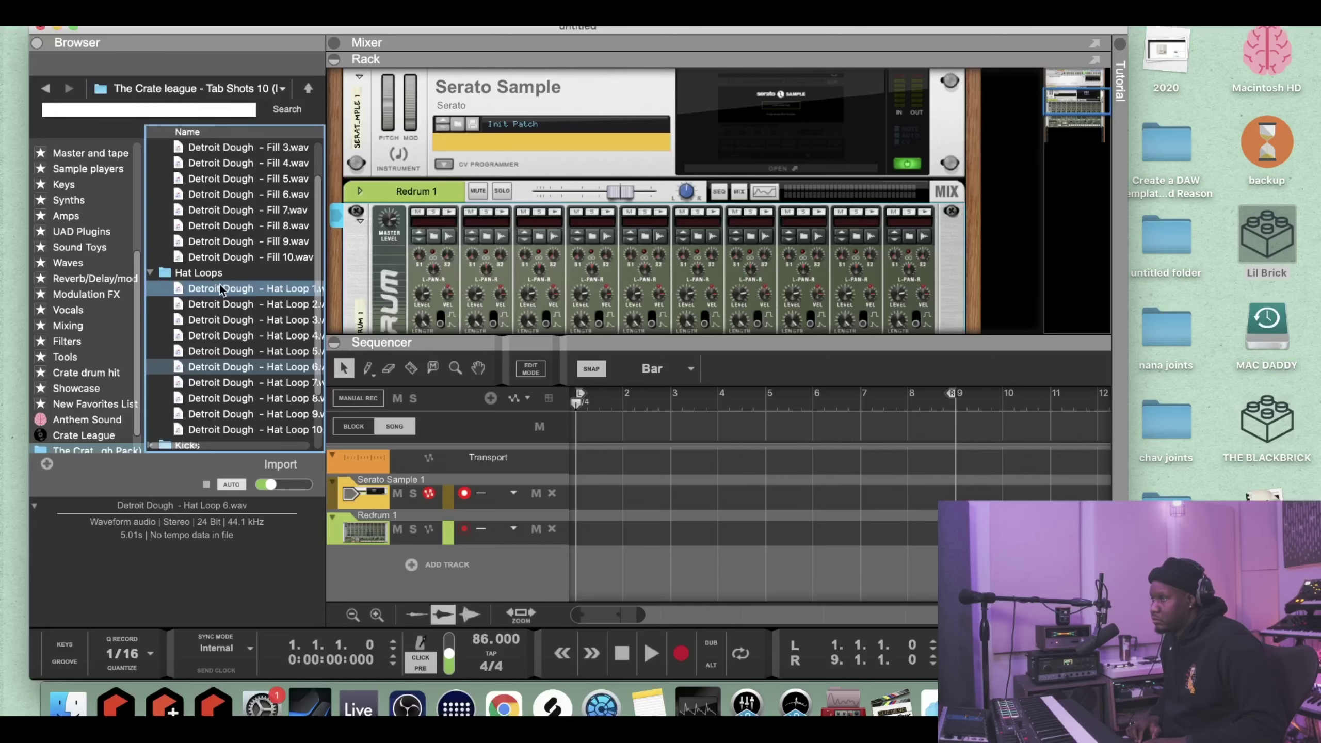
{"action": "key", "text": "Down"}
{"action": "key", "text": "Down"}
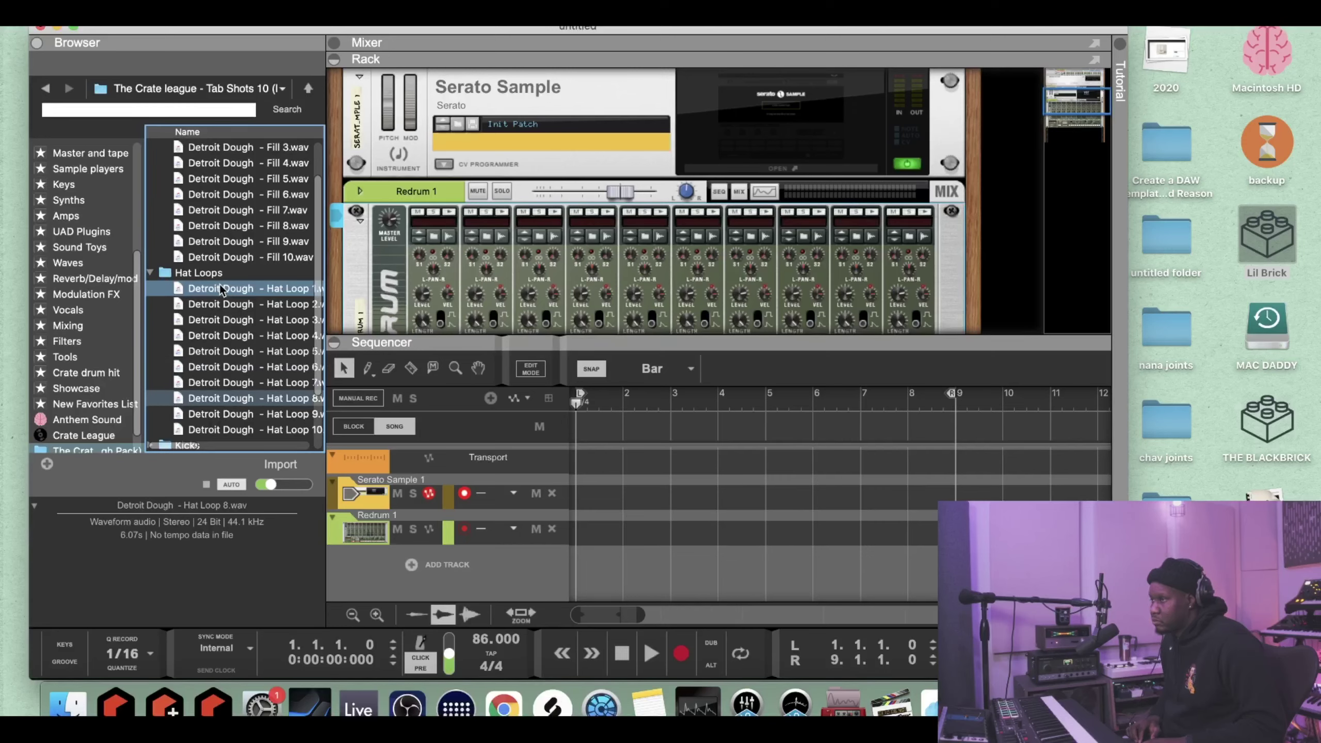
{"action": "key", "text": "Down"}
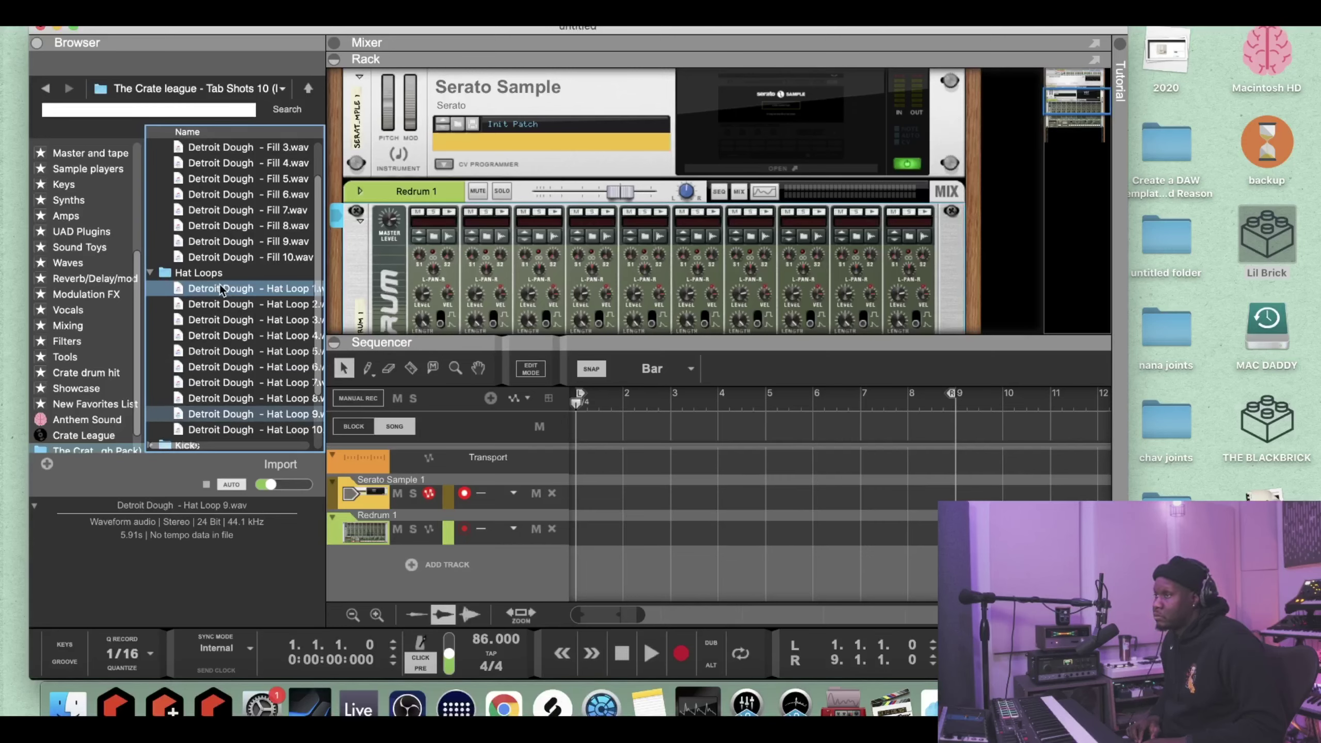
{"action": "key", "text": "Down"}
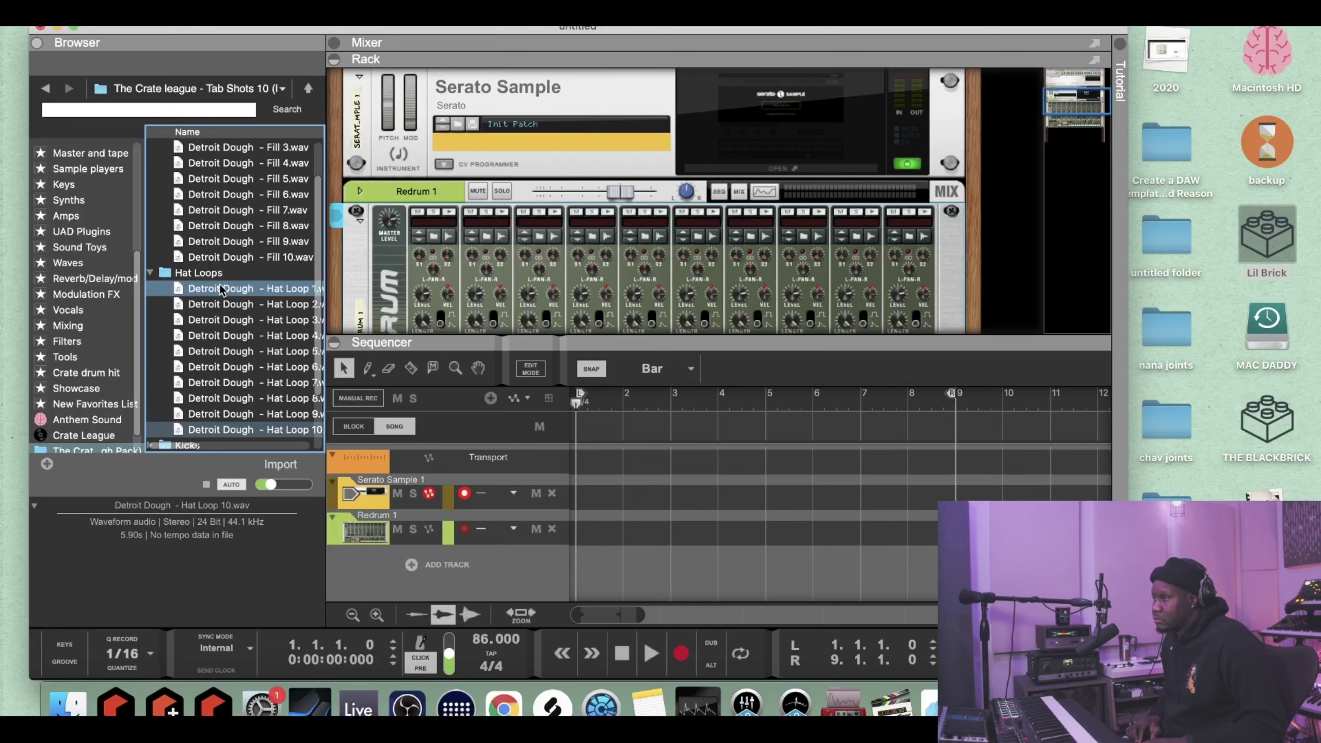
- Collapse the Fills folder, expand Kicks and audition its Detroit Dough samples from Kick 01 through Kick 10
{"action": "scroll", "coordinate": [223, 286], "scroll_direction": "up", "scroll_amount": 3}
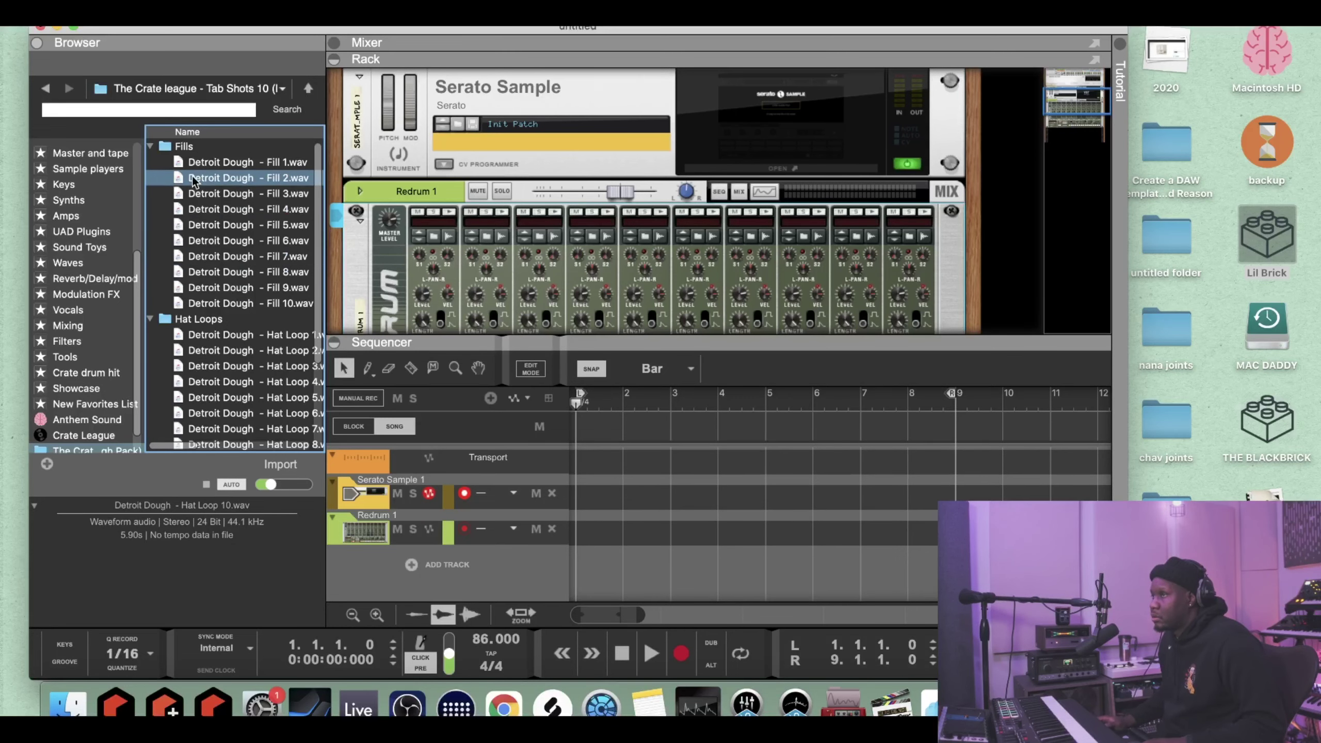
{"action": "left_click", "coordinate": [150, 147]}
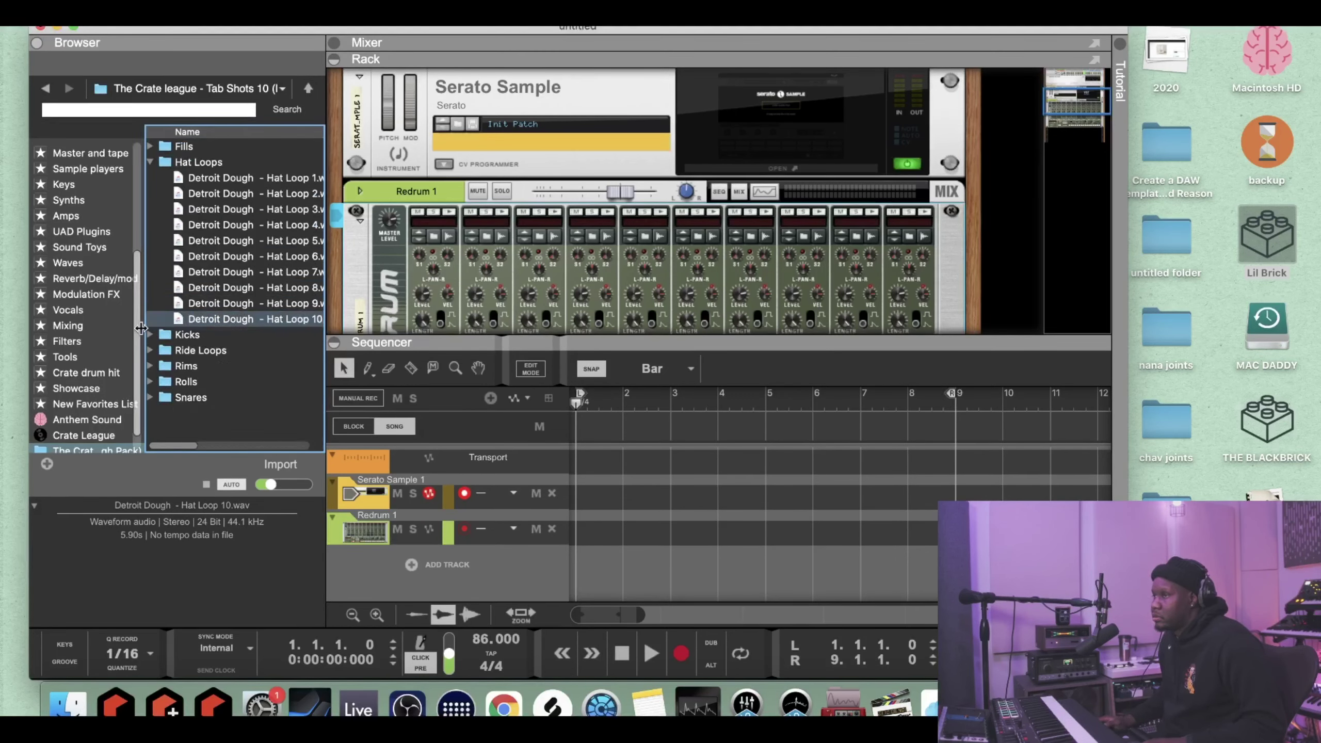
{"action": "left_click", "coordinate": [149, 334]}
{"action": "scroll", "coordinate": [218, 312], "scroll_direction": "down", "scroll_amount": 4}
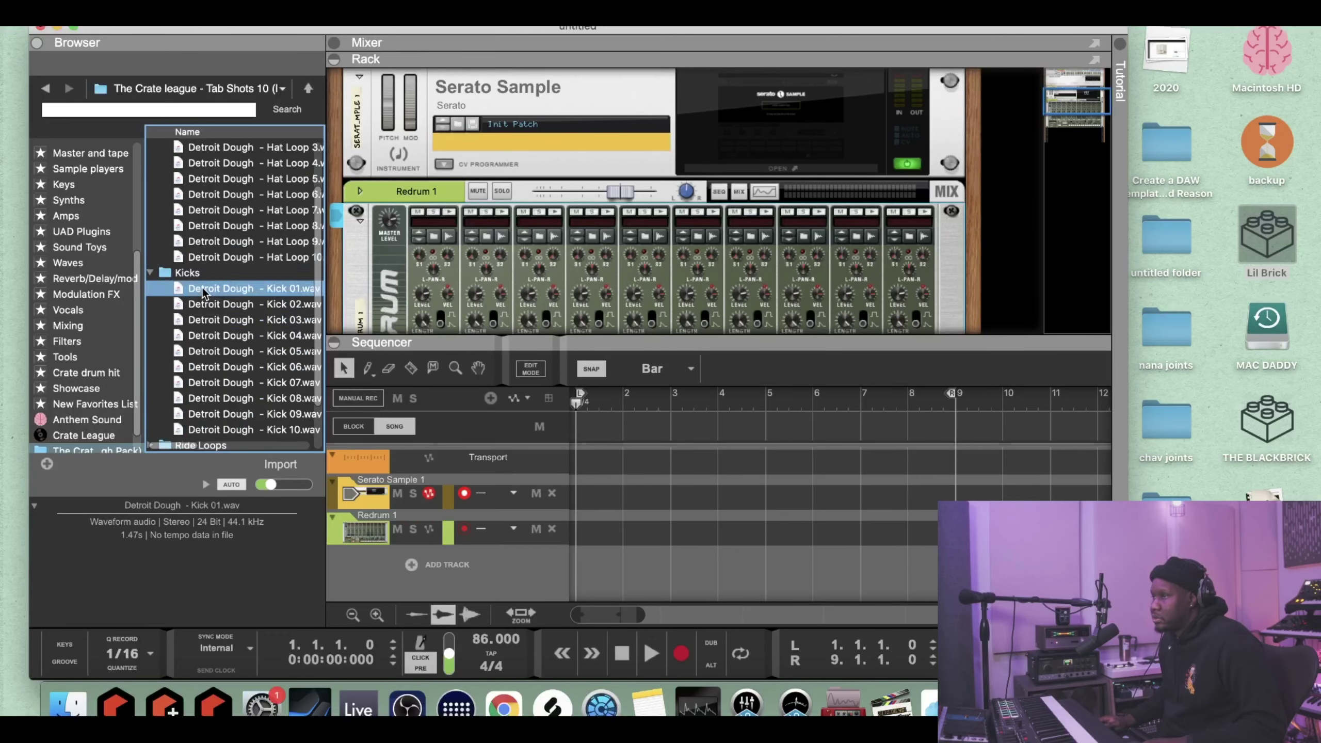
{"action": "left_click", "coordinate": [202, 289]}
{"action": "key", "text": "Down"}
{"action": "key", "text": "Down"}
{"action": "key", "text": "Down"}
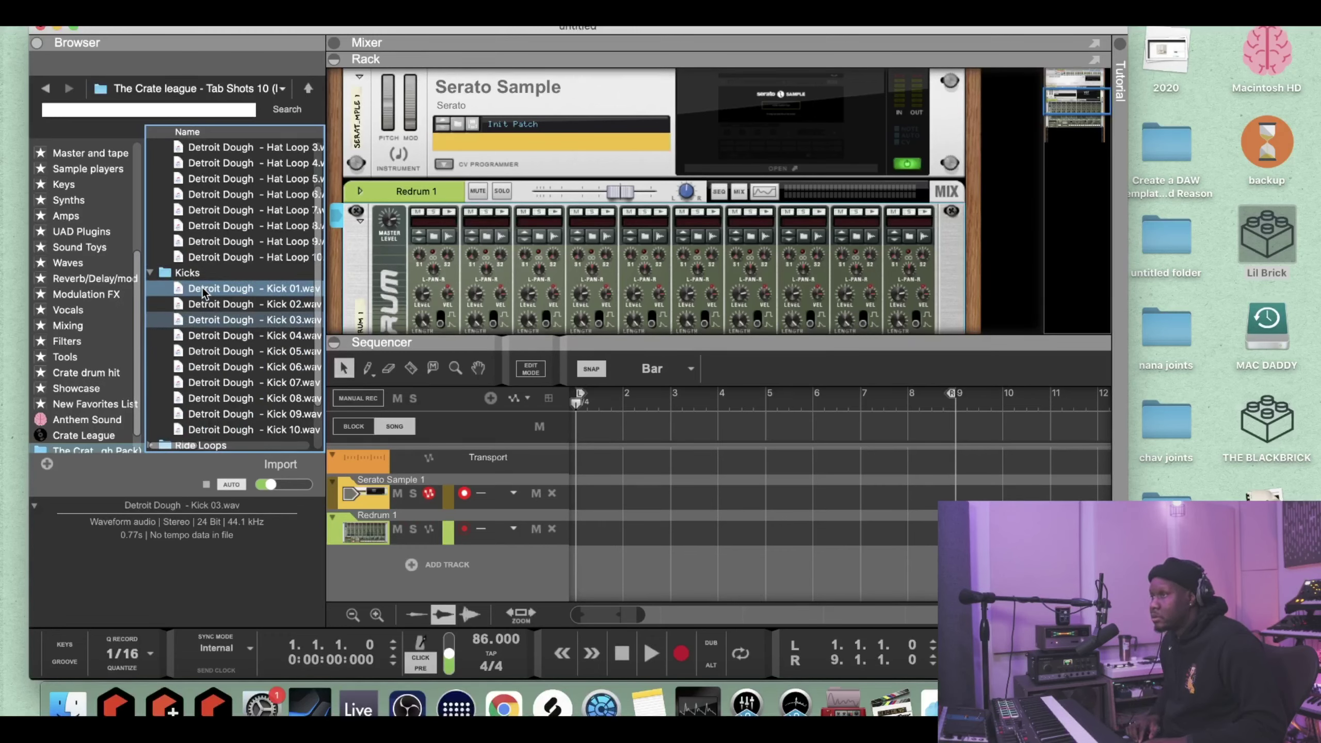
{"action": "key", "text": "Down"}
{"action": "key", "text": "Down"}
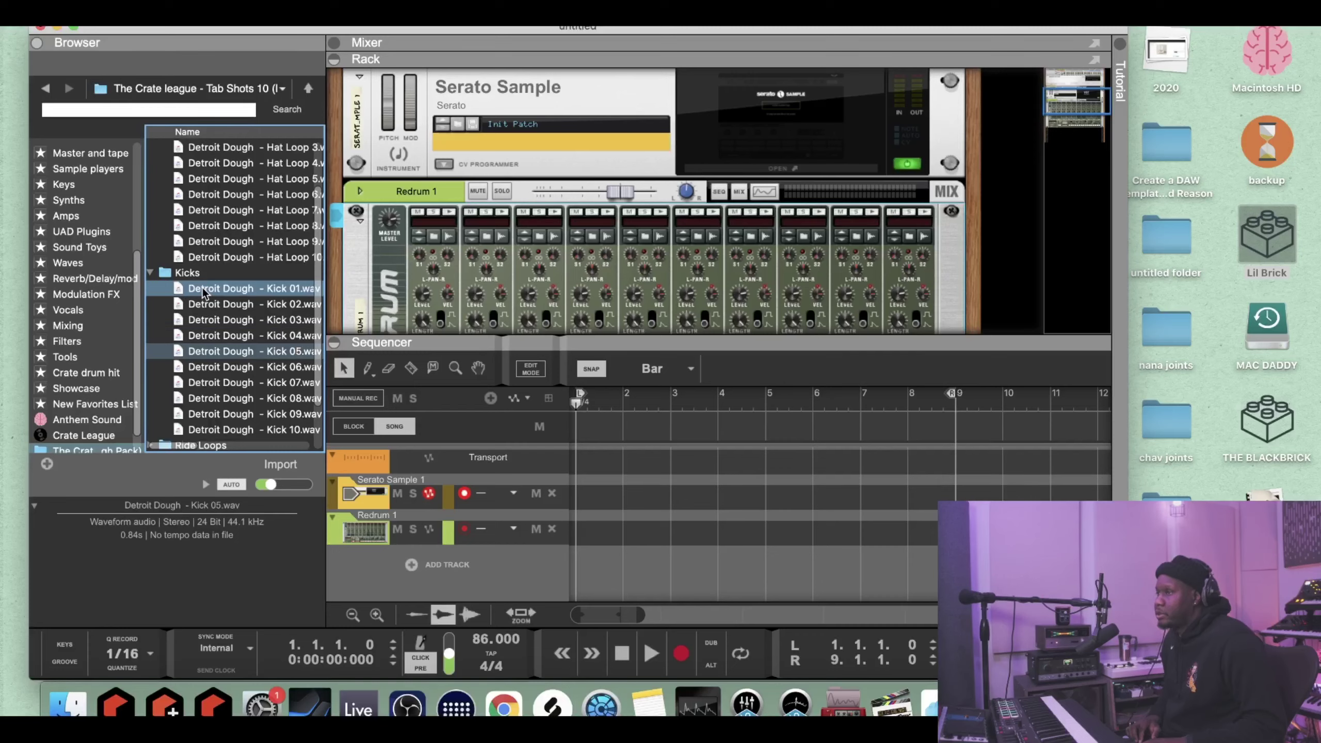
{"action": "key", "text": "Down"}
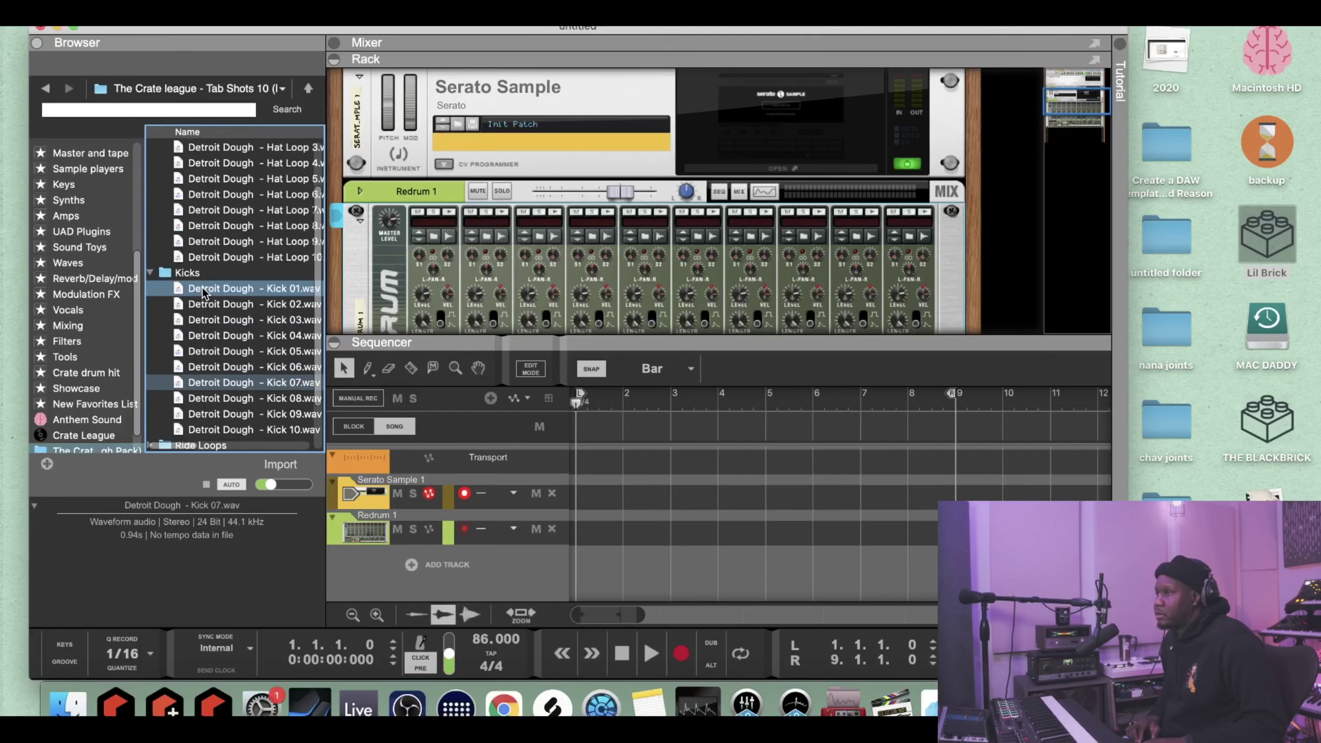
{"action": "key", "text": "Down"}
{"action": "key", "text": "Down"}
{"action": "key", "text": "Down"}
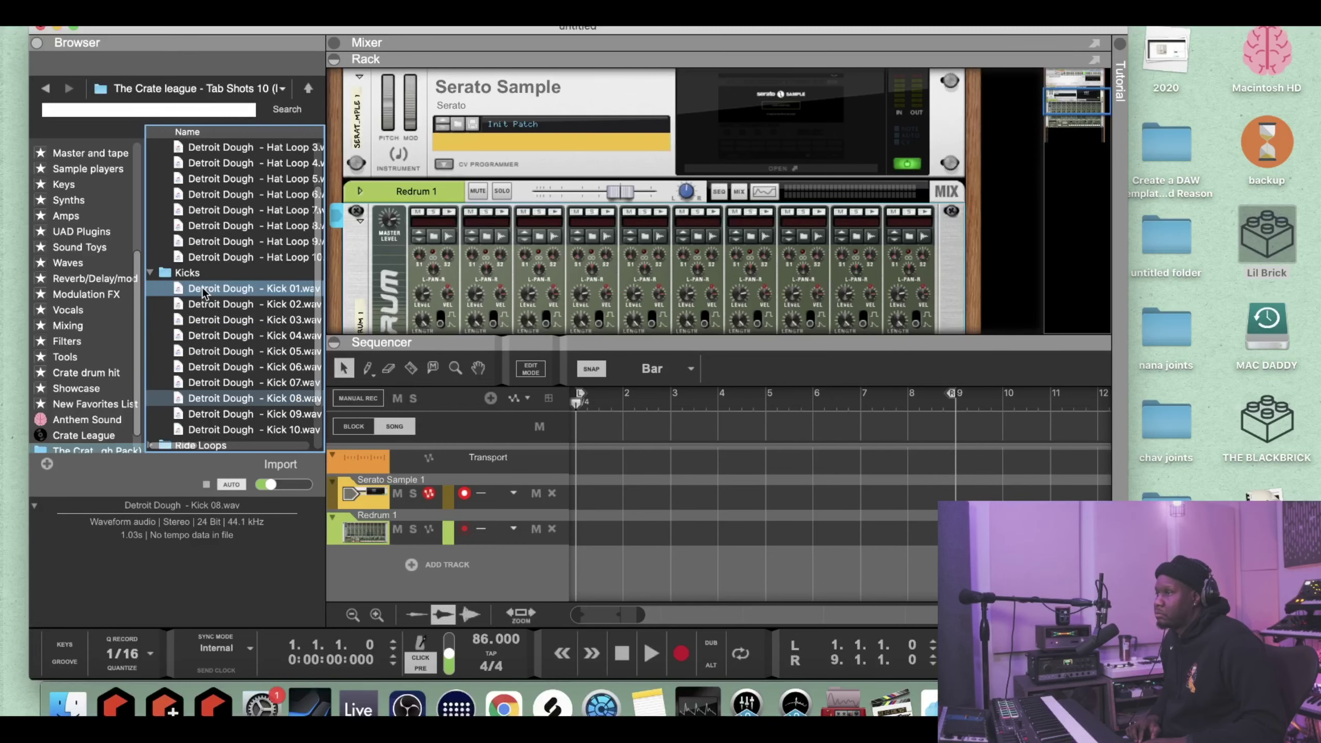
{"action": "scroll", "coordinate": [201, 295], "scroll_direction": "down", "scroll_amount": 2}
{"action": "scroll", "coordinate": [201, 295], "scroll_direction": "down", "scroll_amount": 2}
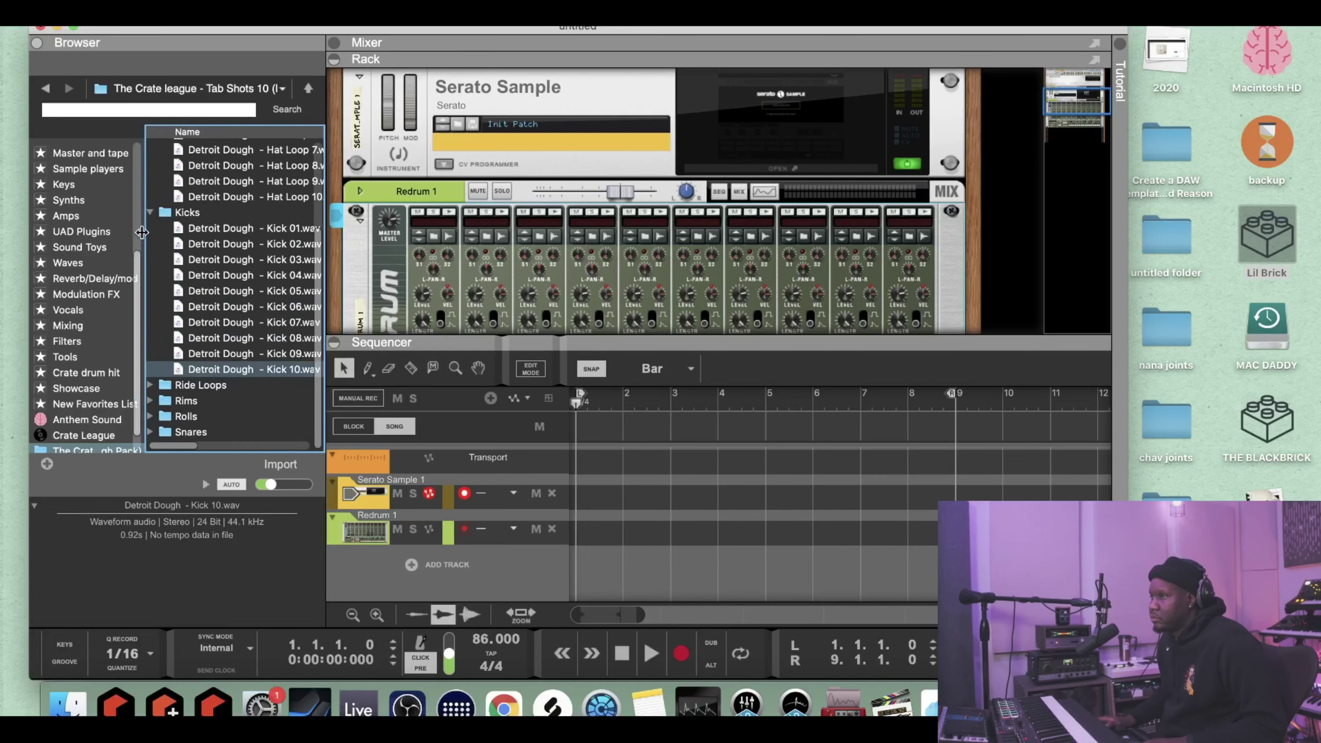
- Collapse the Kicks folder, expand Ride Loops and audition its Detroit Dough loops in order through Ride Loop 10
{"action": "left_click", "coordinate": [149, 211]}
{"action": "left_click", "coordinate": [172, 350]}
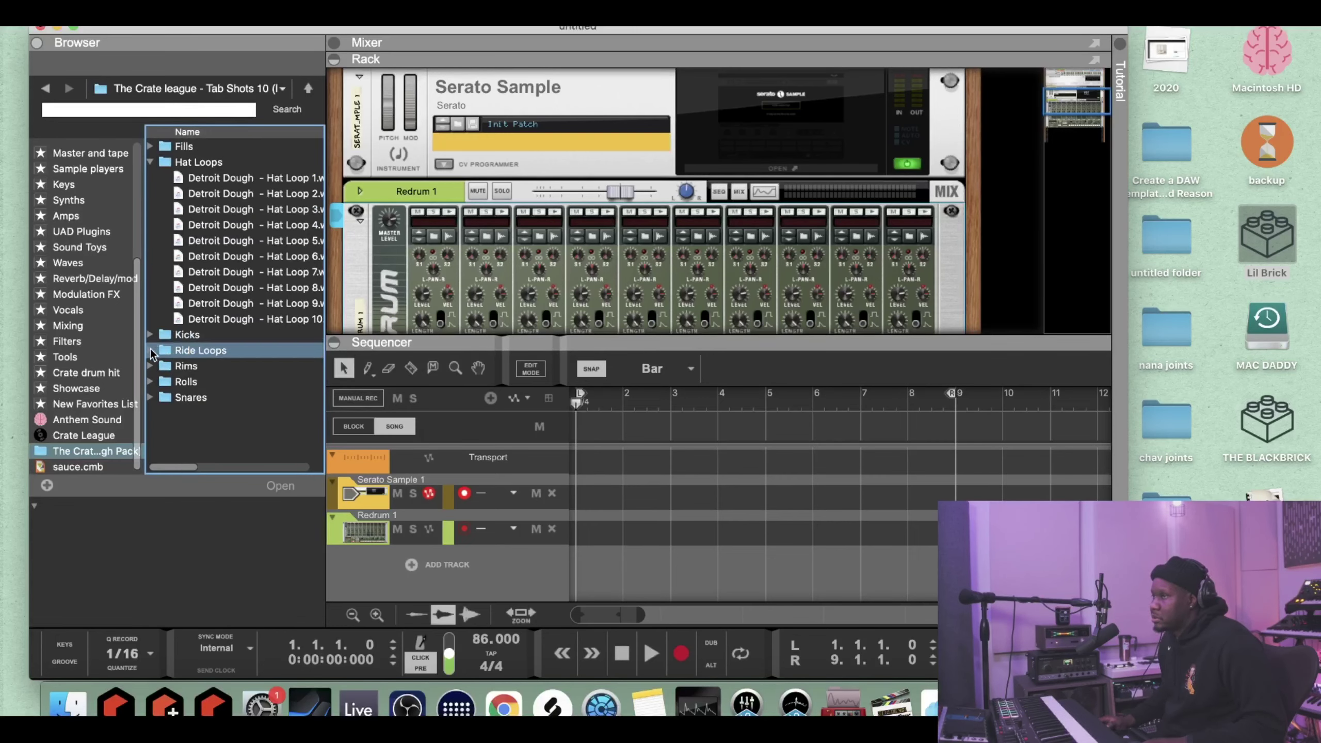
{"action": "left_click", "coordinate": [150, 352]}
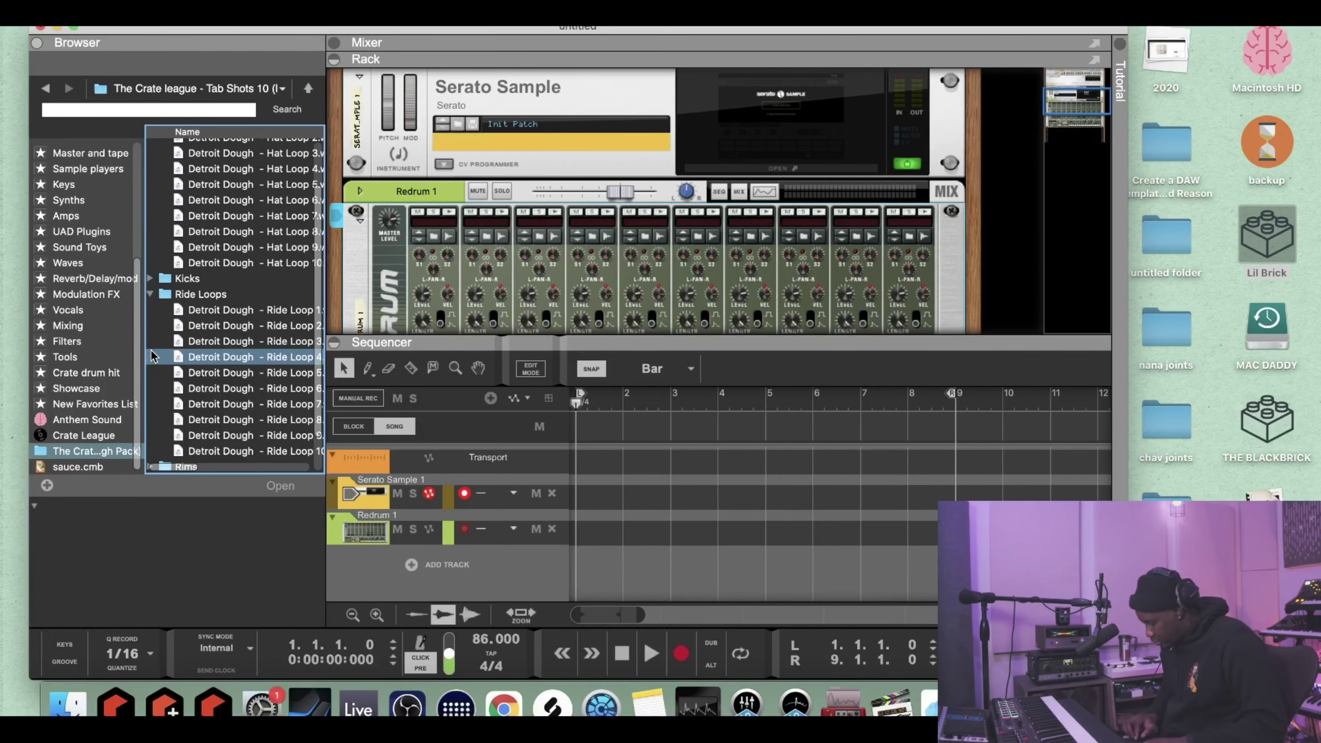
{"action": "key", "text": "Down"}
{"action": "left_click", "coordinate": [262, 286]}
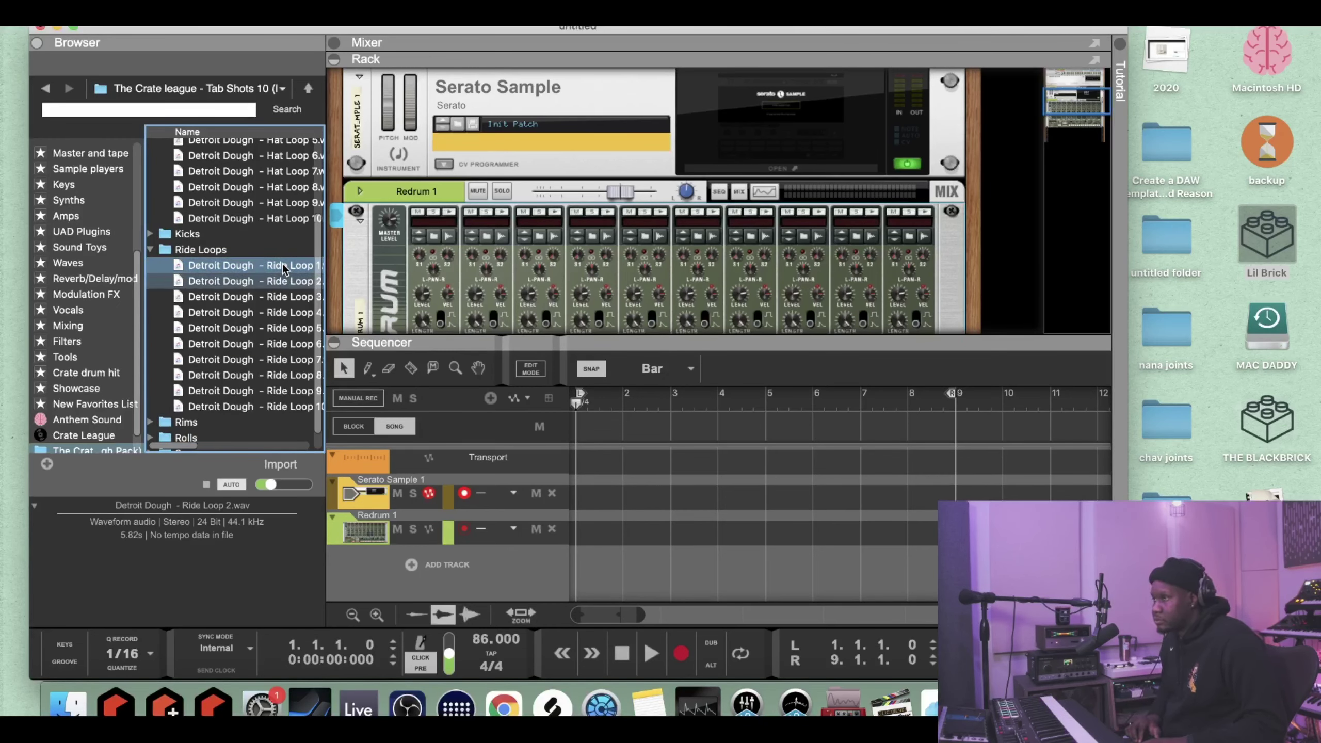
{"action": "key", "text": "Down"}
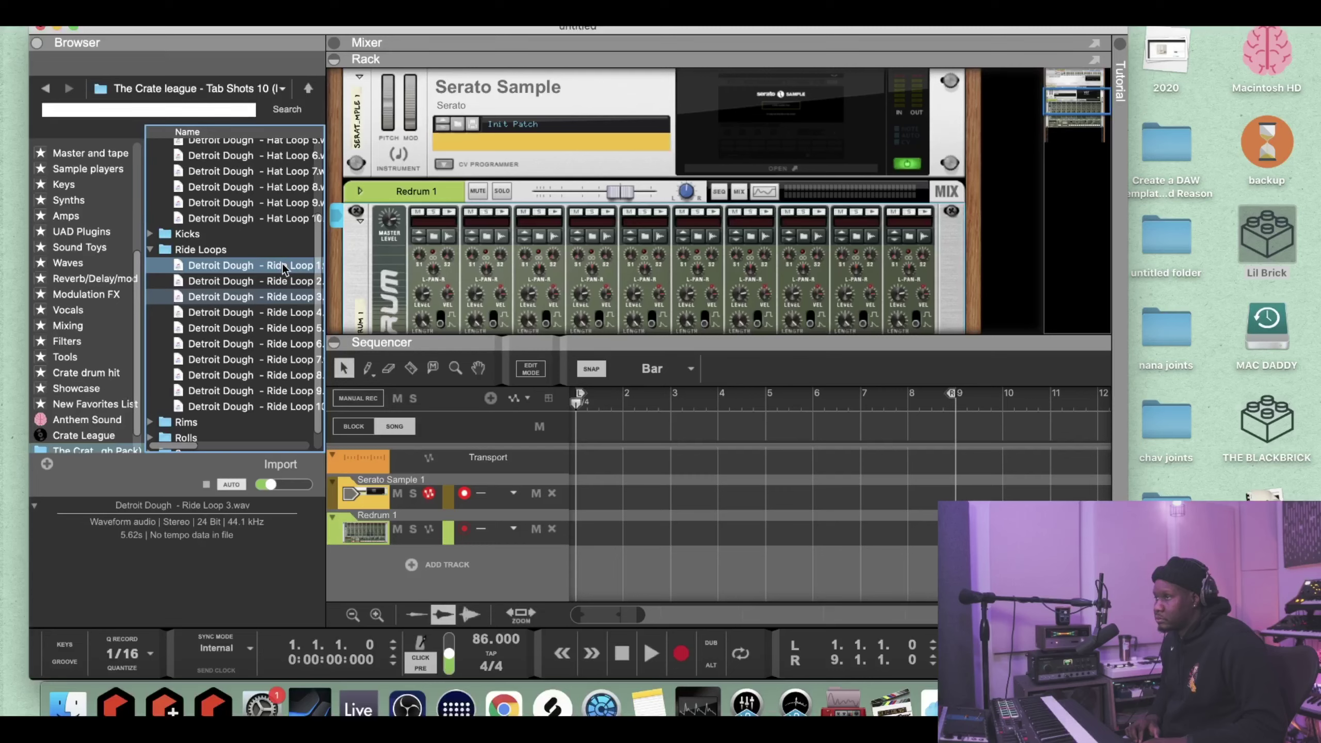
{"action": "key", "text": "Down"}
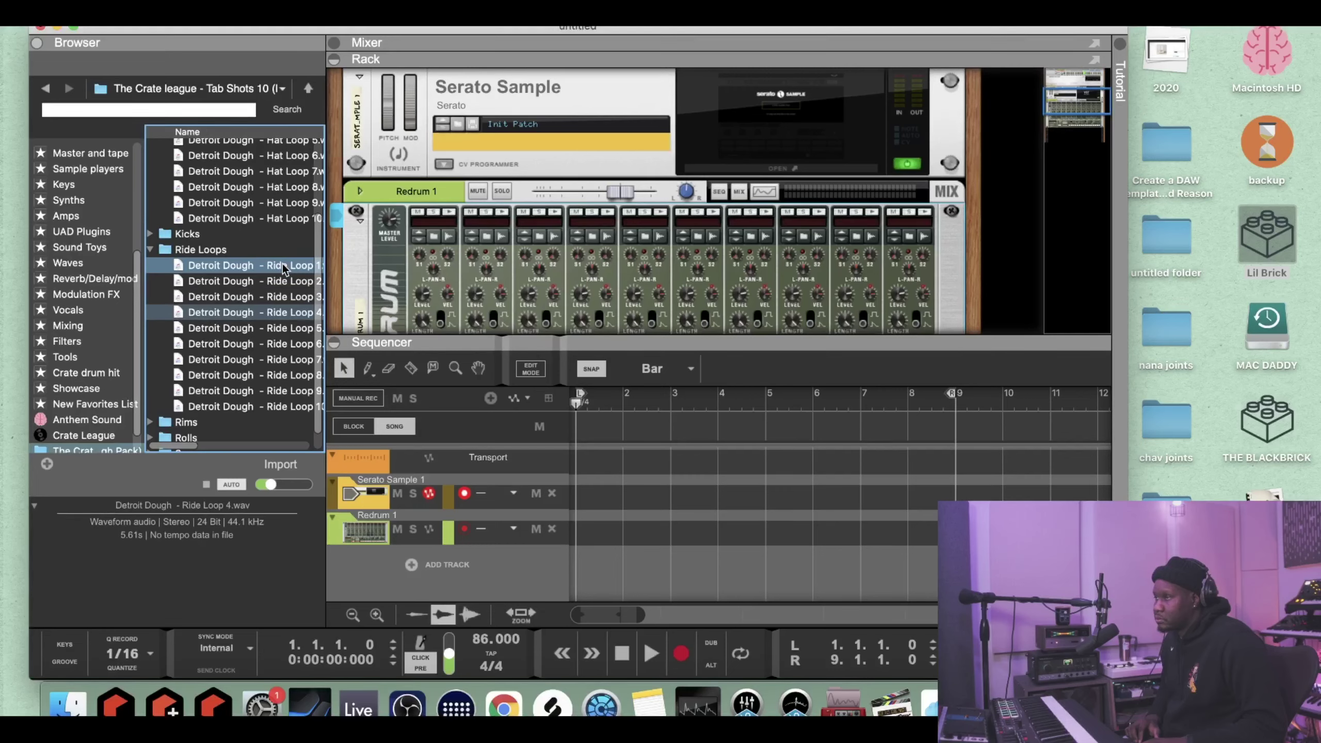
{"action": "key", "text": "Down"}
{"action": "key", "text": "Down"}
{"action": "key", "text": "Down"}
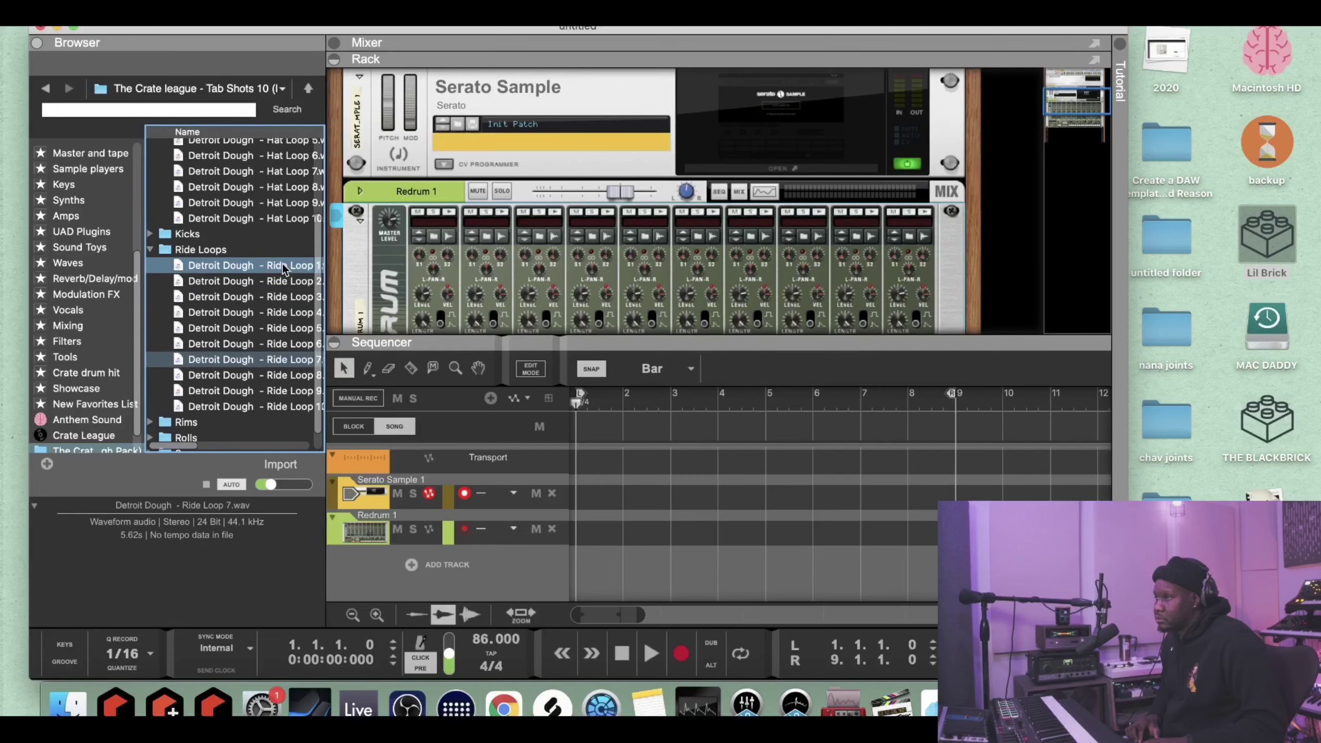
{"action": "key", "text": "Down"}
{"action": "key", "text": "Down"}
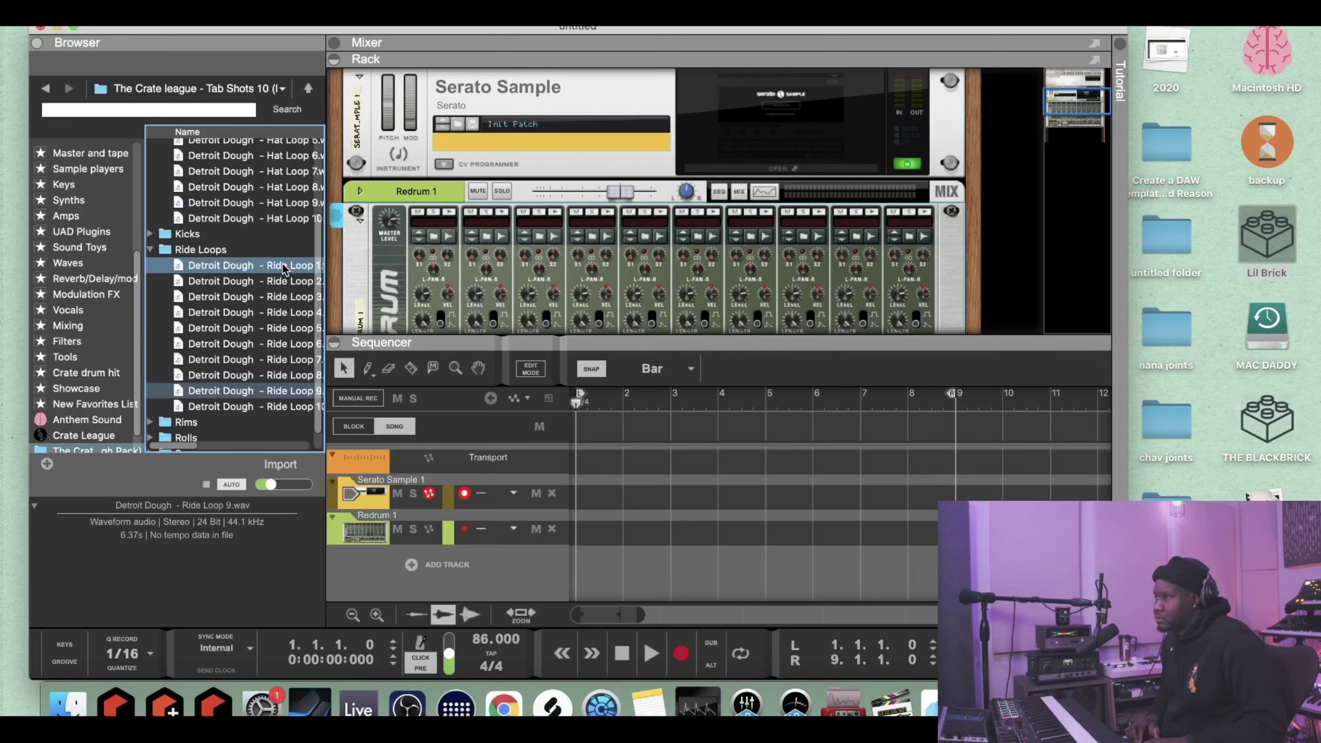
{"action": "key", "text": "Down"}
- Expand the Rims folder and audition its Detroit Dough samples in order through Rim 10
{"action": "scroll", "coordinate": [268, 291], "scroll_direction": "down", "scroll_amount": 1}
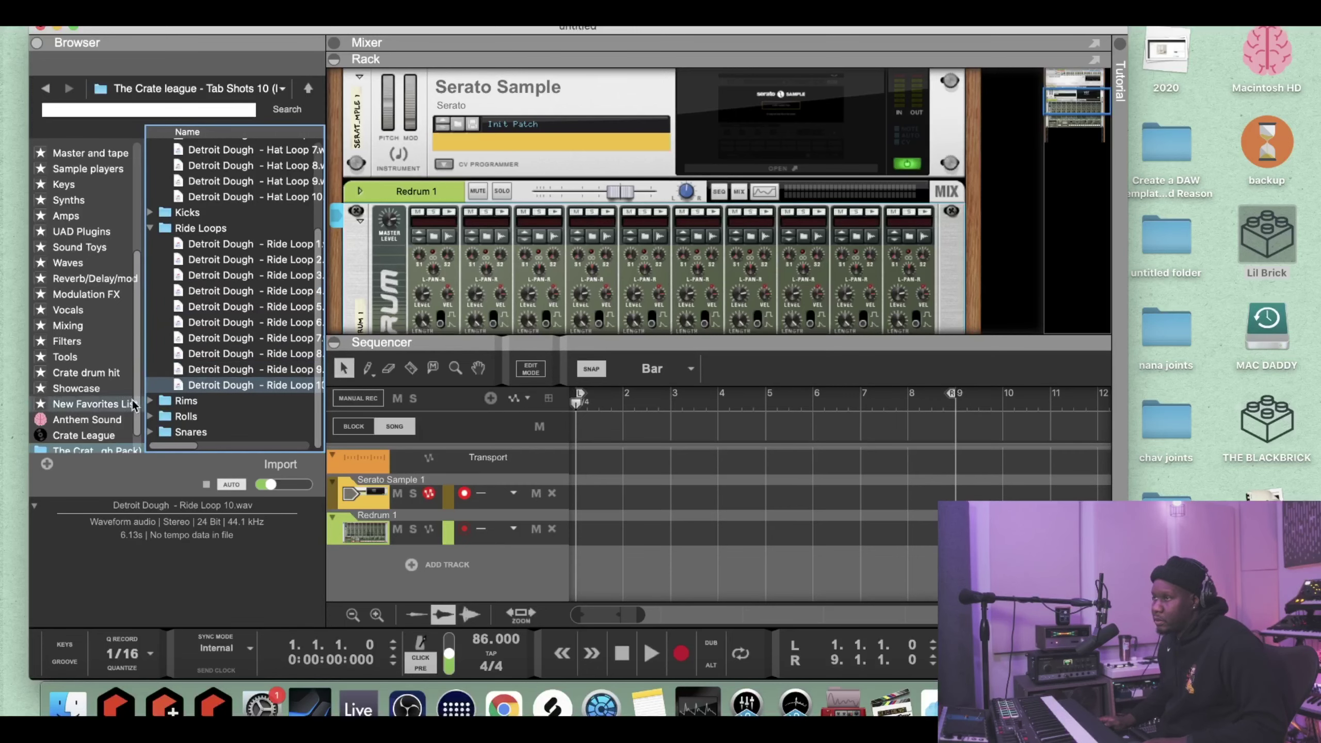
{"action": "left_click", "coordinate": [150, 400]}
{"action": "scroll", "coordinate": [248, 294], "scroll_direction": "down", "scroll_amount": 5}
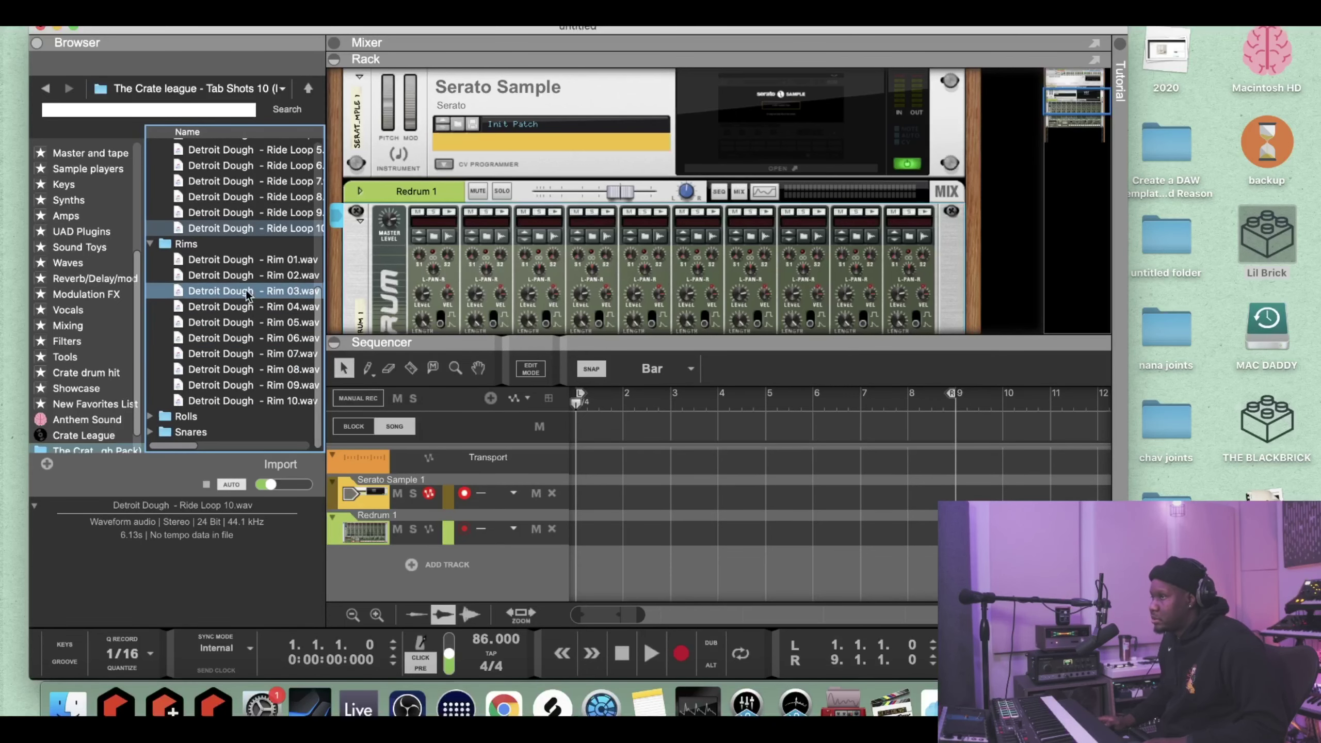
{"action": "left_click", "coordinate": [254, 275]}
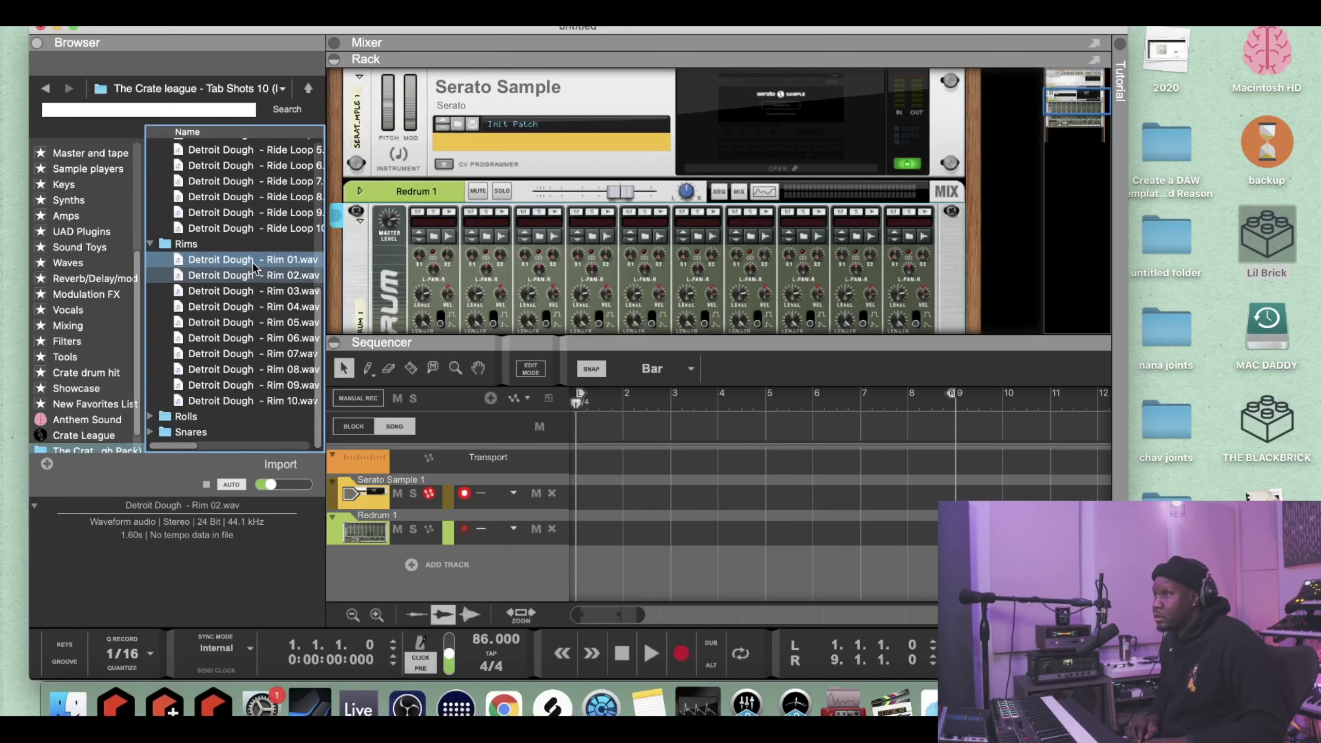
{"action": "key", "text": "Down"}
{"action": "key", "text": "Down"}
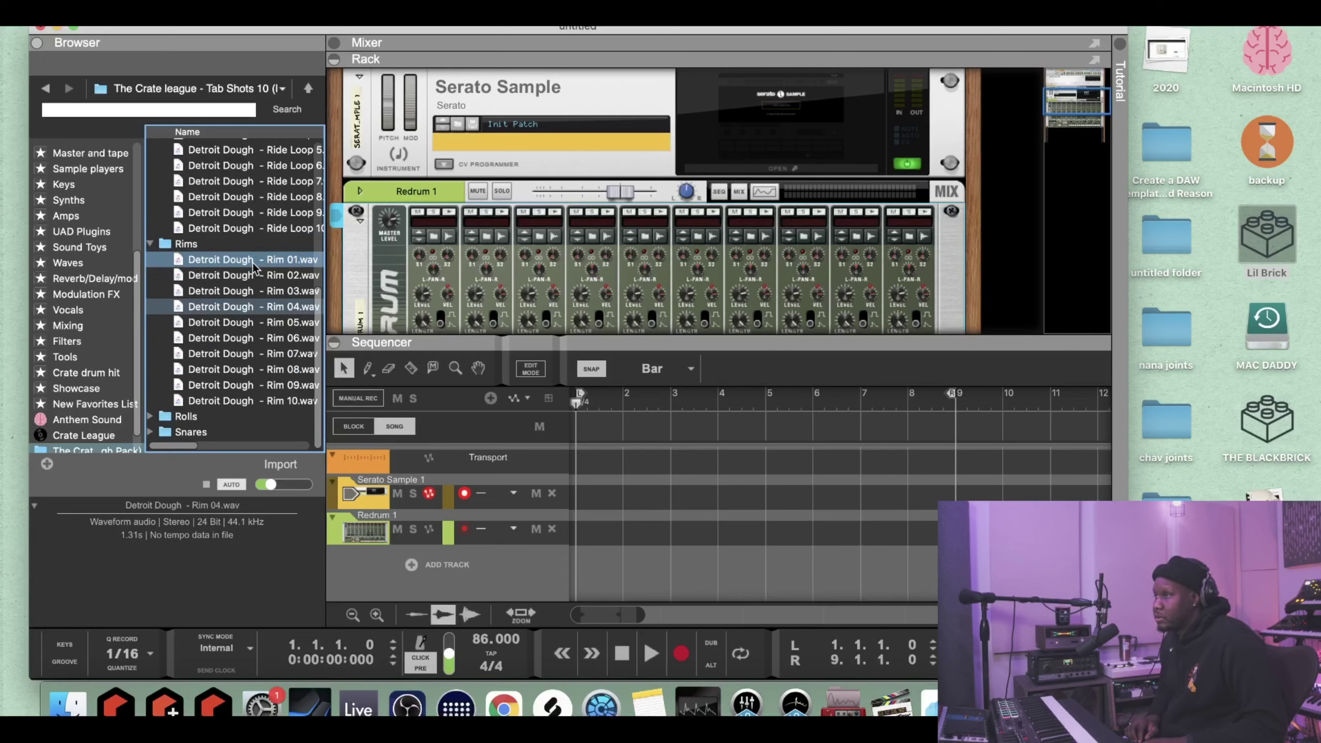
{"action": "key", "text": "Down"}
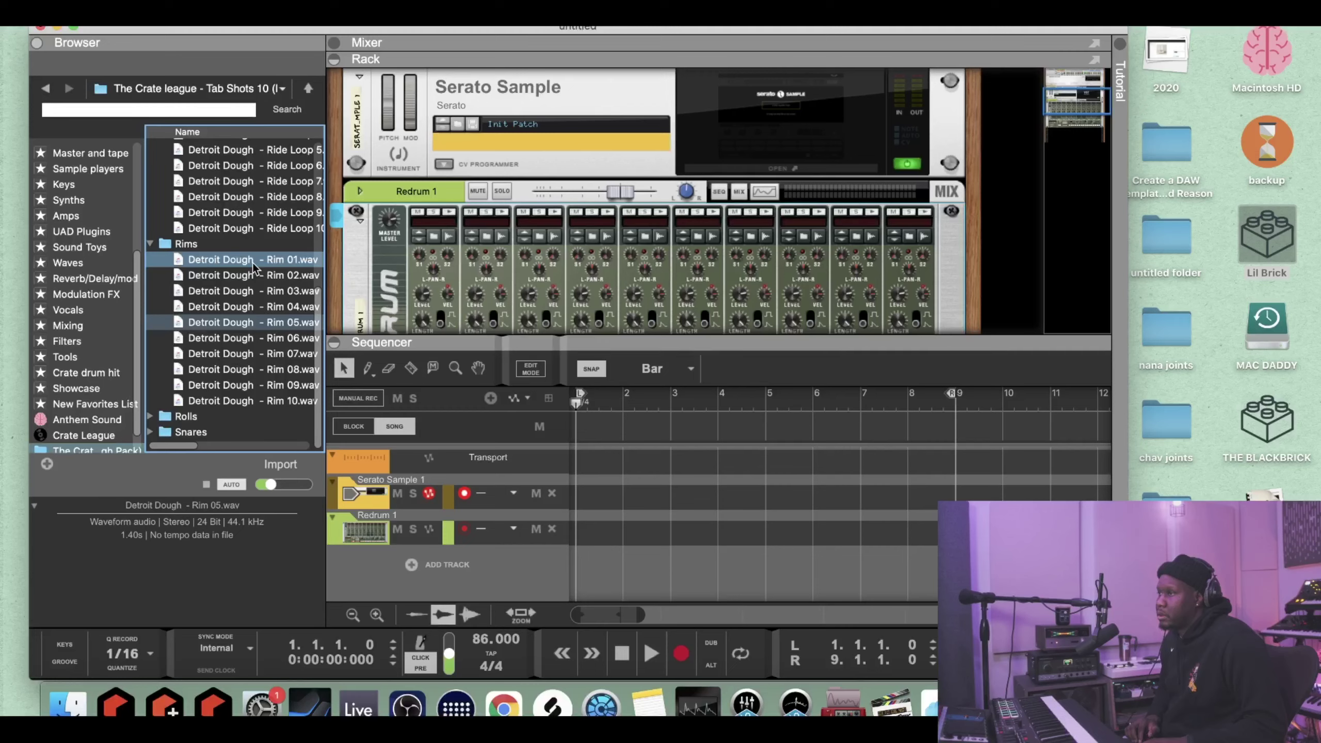
{"action": "key", "text": "Down"}
{"action": "key", "text": "Down"}
{"action": "key", "text": "Down"}
{"action": "key", "text": "Down"}
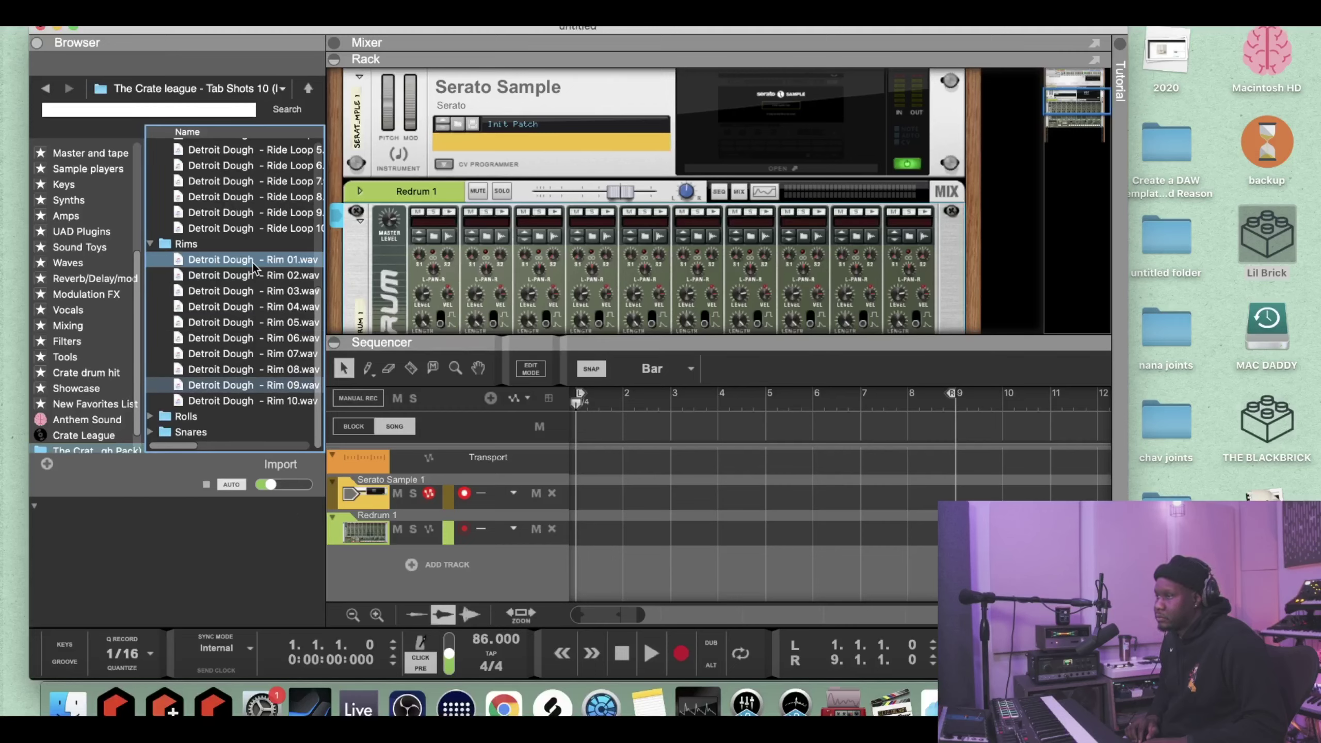
{"action": "key", "text": "Down"}
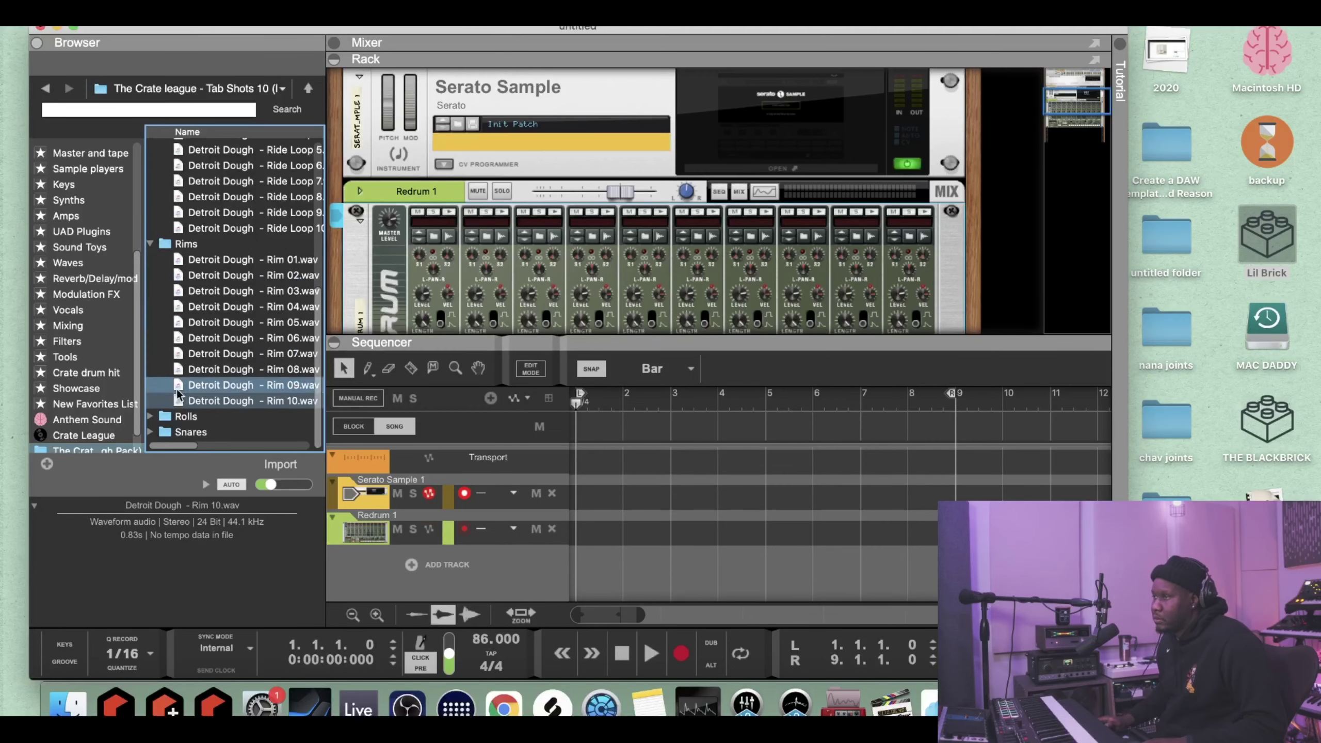
- Expand the Rolls folder and audition its Detroit Dough samples from Roll 1 through Roll 10
{"action": "left_click", "coordinate": [150, 416]}
{"action": "scroll", "coordinate": [153, 420], "scroll_direction": "down", "scroll_amount": 5}
{"action": "left_click", "coordinate": [253, 275]}
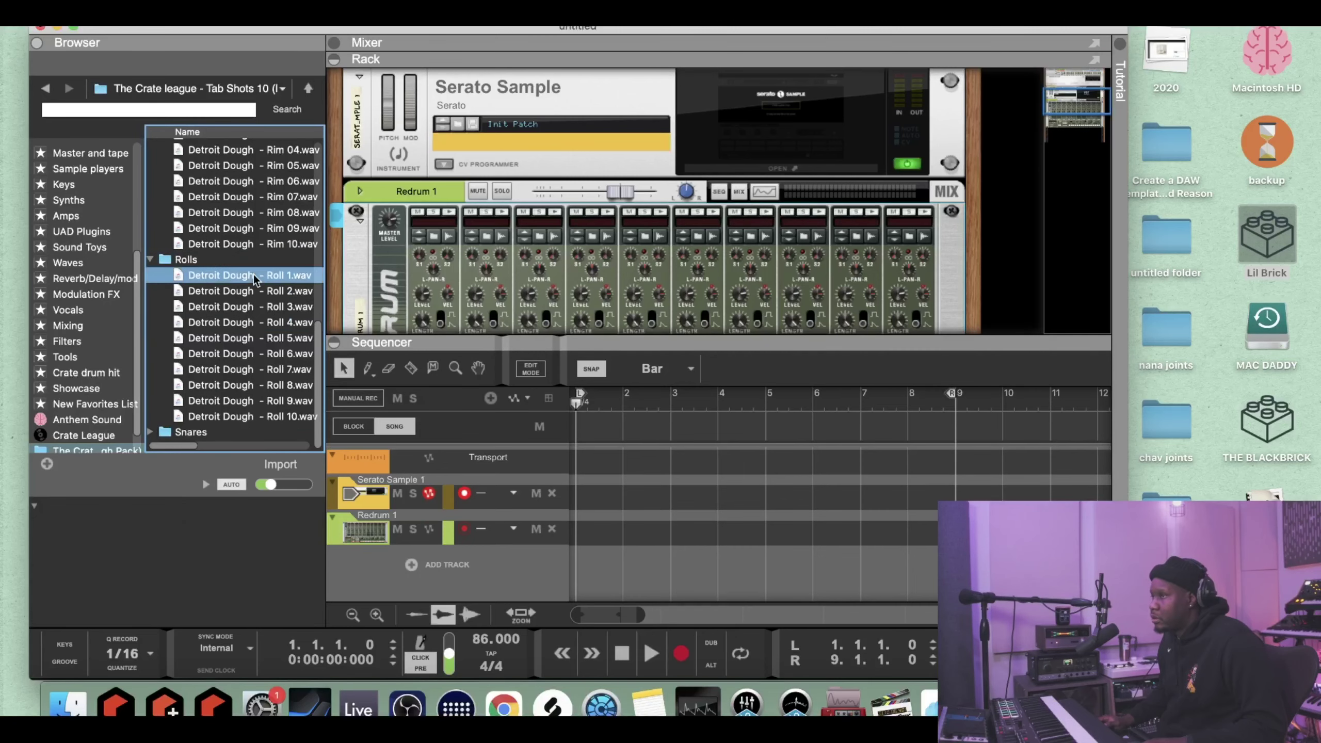
{"action": "key", "text": "Down"}
{"action": "key", "text": "Down"}
{"action": "key", "text": "Down"}
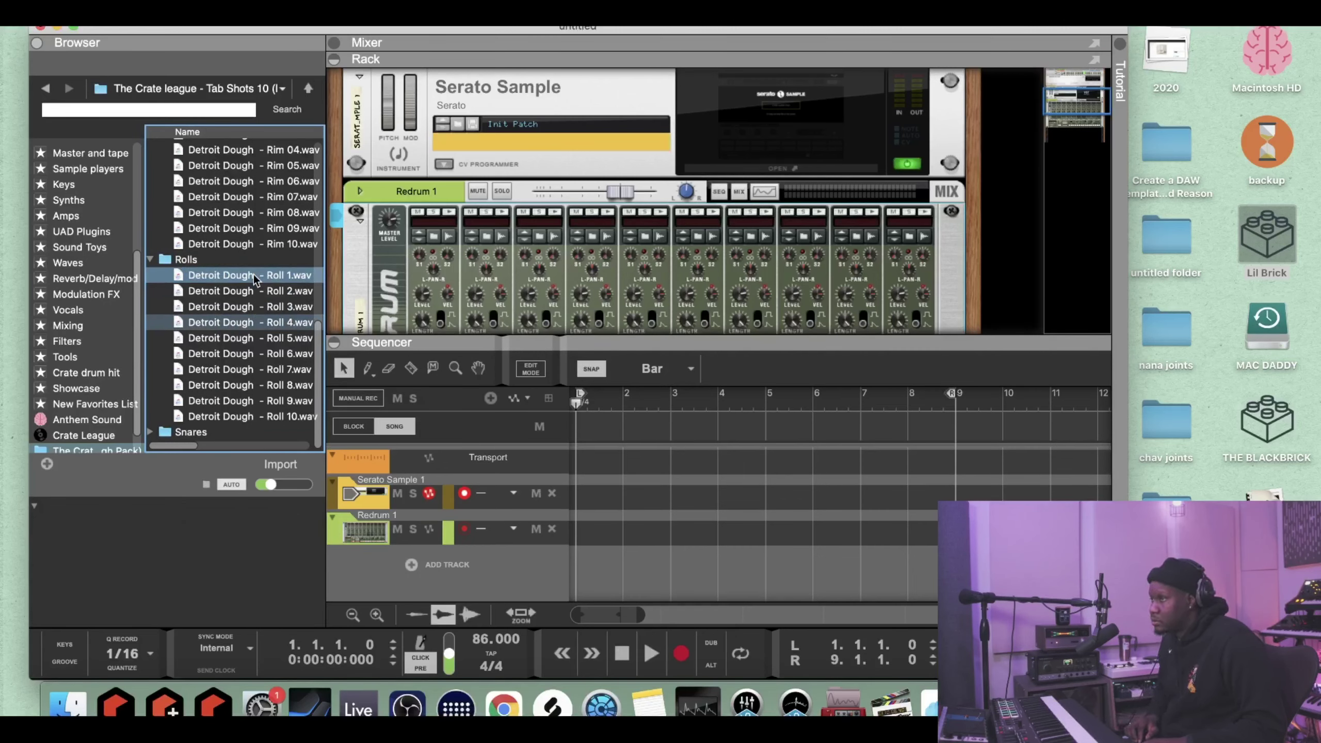
{"action": "key", "text": "Down"}
{"action": "key", "text": "Down"}
{"action": "key", "text": "Down"}
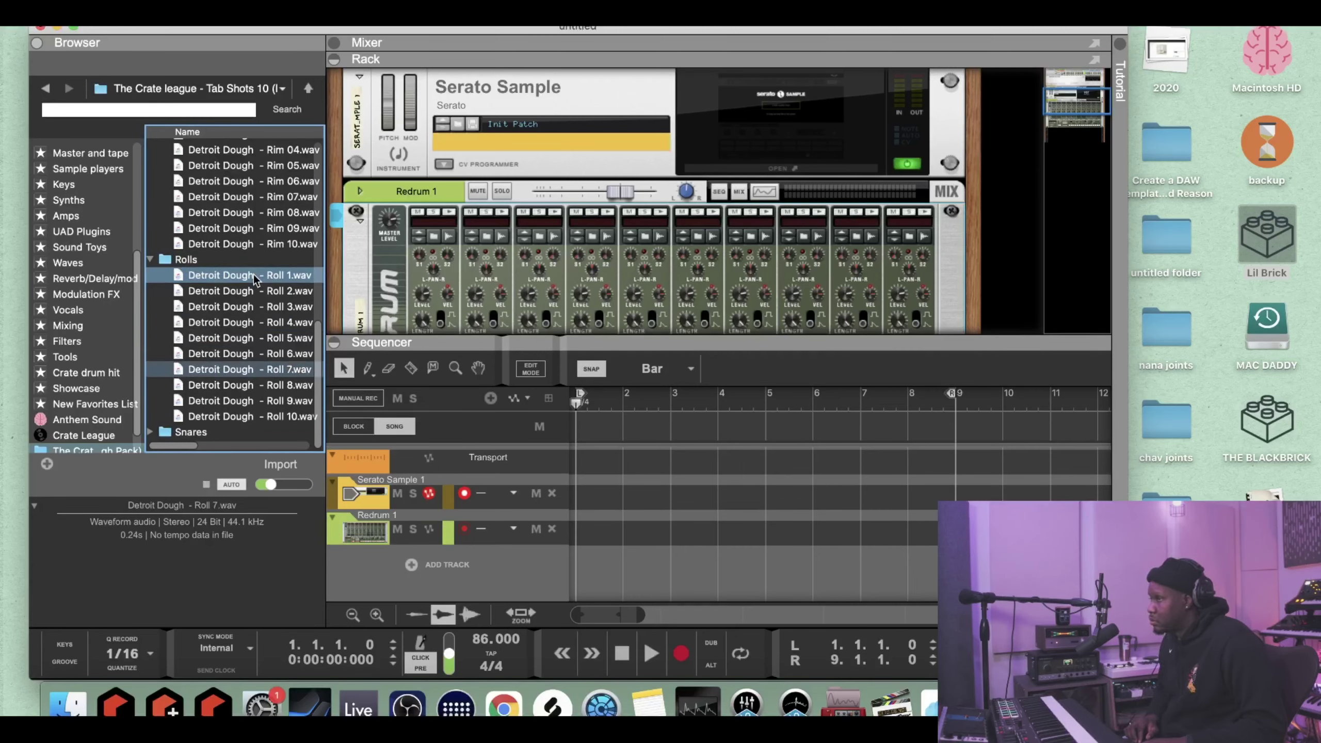
{"action": "key", "text": "Down"}
{"action": "key", "text": "Down"}
{"action": "key", "text": "Down"}
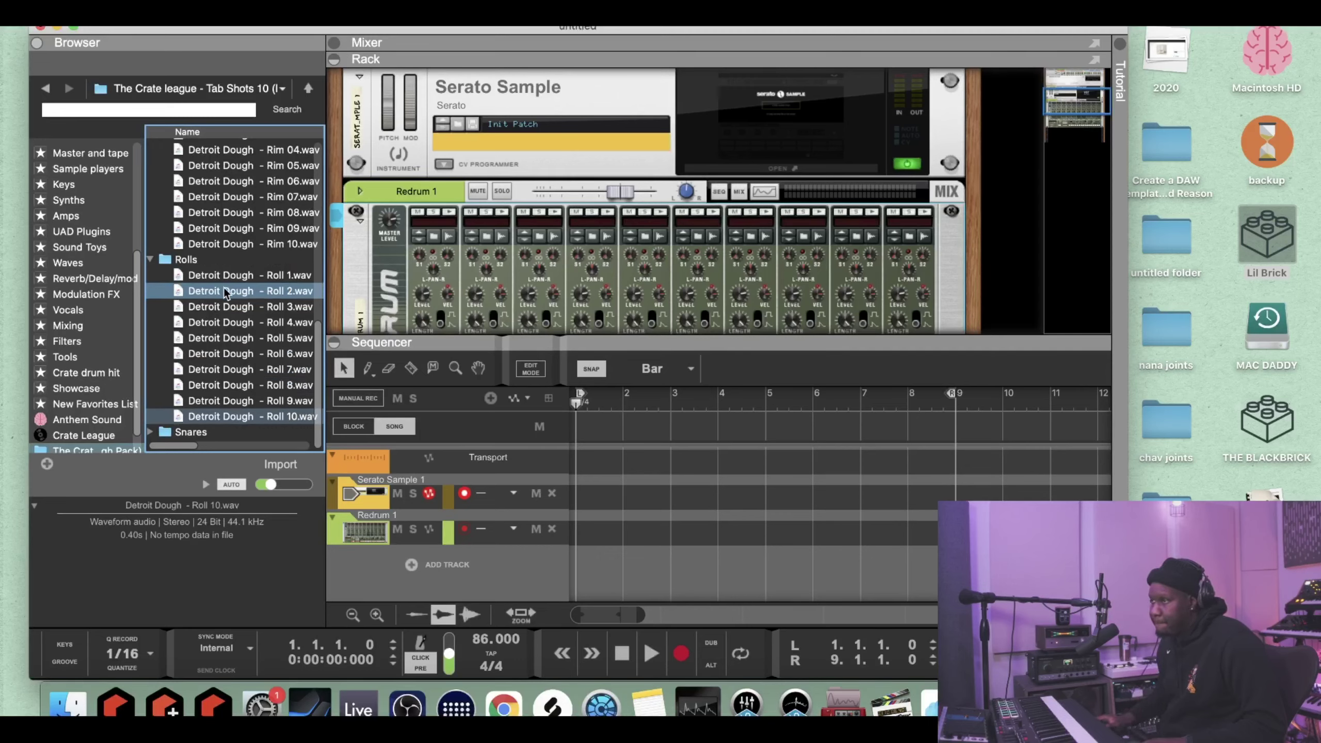
- Expand the Snares folder and audition its Detroit Dough samples in order through Snare 10
{"action": "left_click", "coordinate": [150, 432]}
{"action": "scroll", "coordinate": [221, 379], "scroll_direction": "down", "scroll_amount": 5}
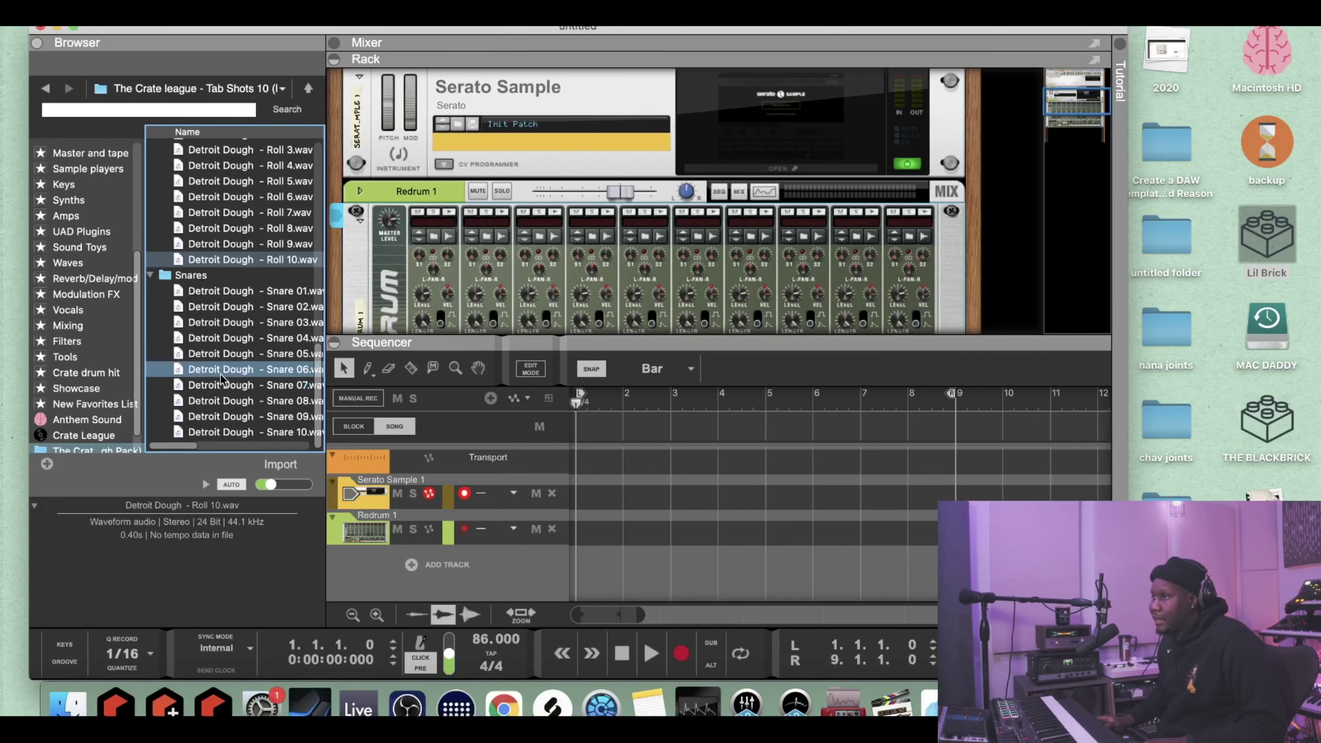
{"action": "left_click", "coordinate": [271, 306]}
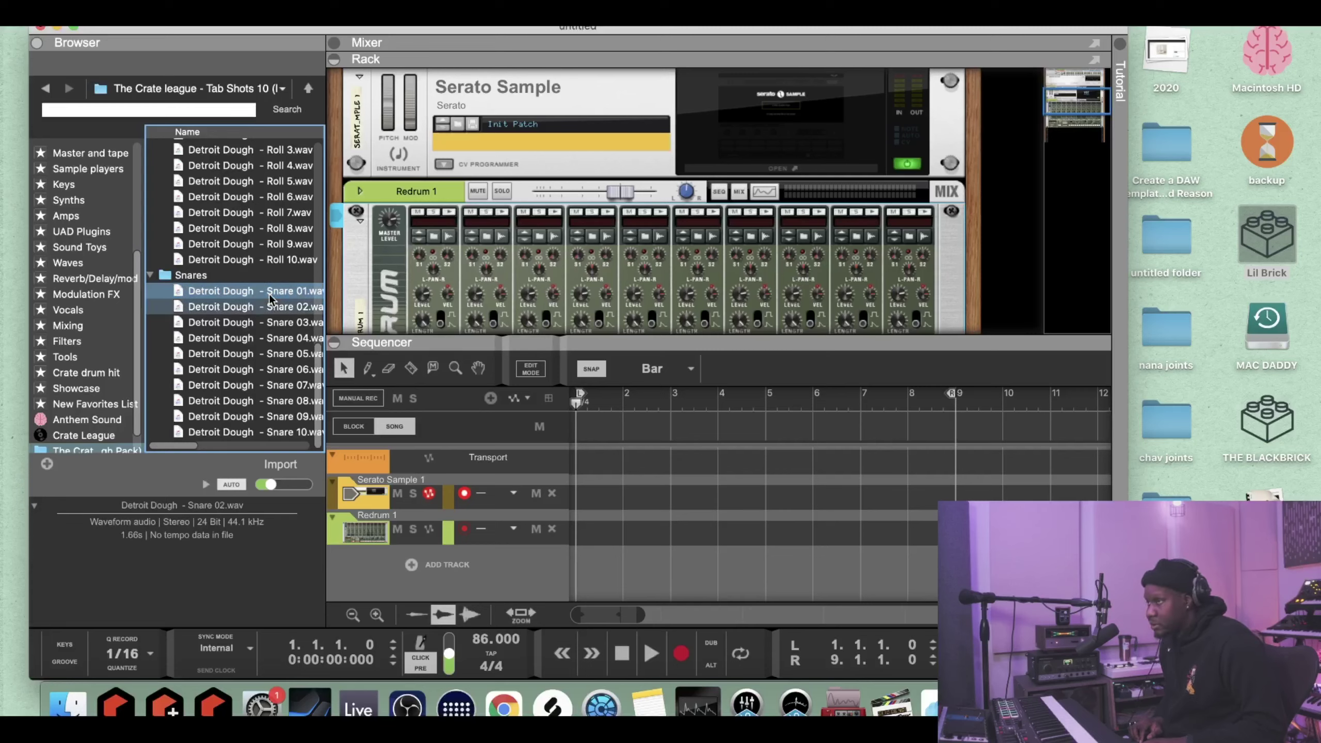
{"action": "key", "text": "Down"}
{"action": "key", "text": "Down"}
{"action": "key", "text": "Down"}
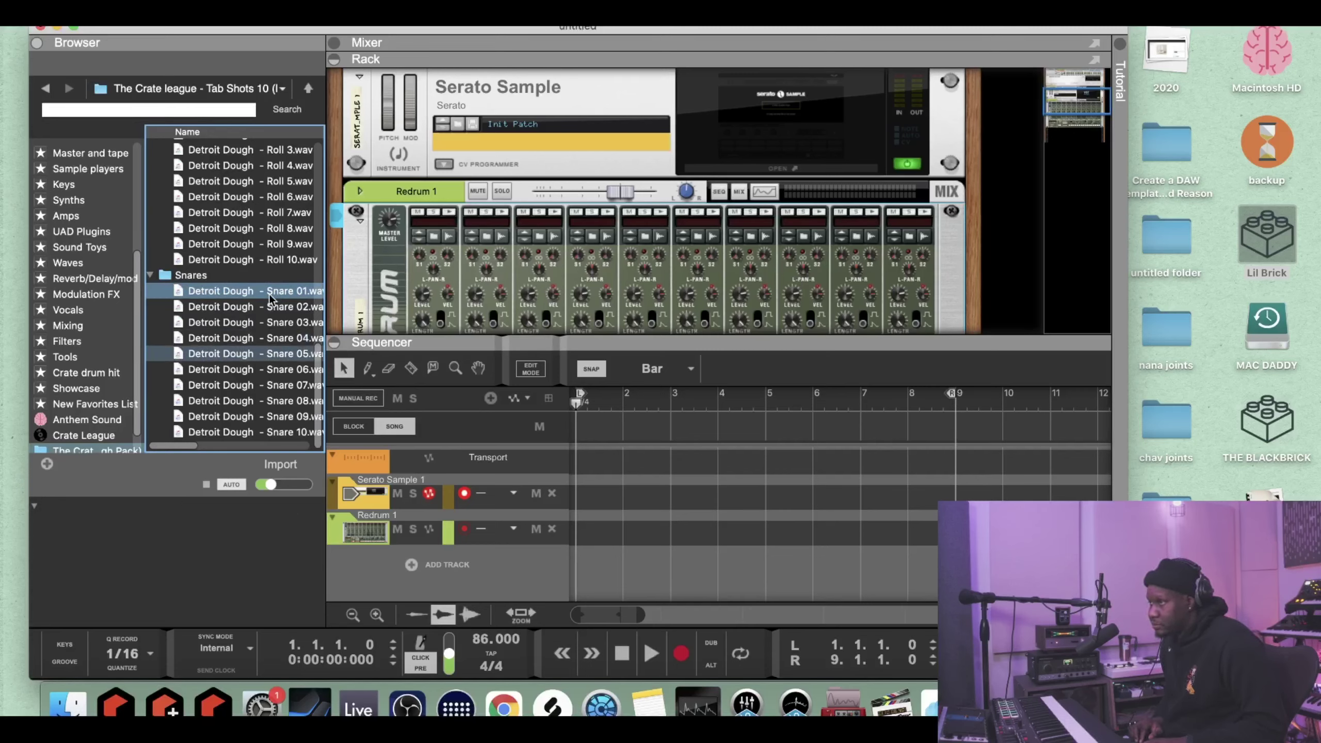
{"action": "key", "text": "Down"}
{"action": "key", "text": "Up"}
{"action": "key", "text": "Down"}
{"action": "key", "text": "Down"}
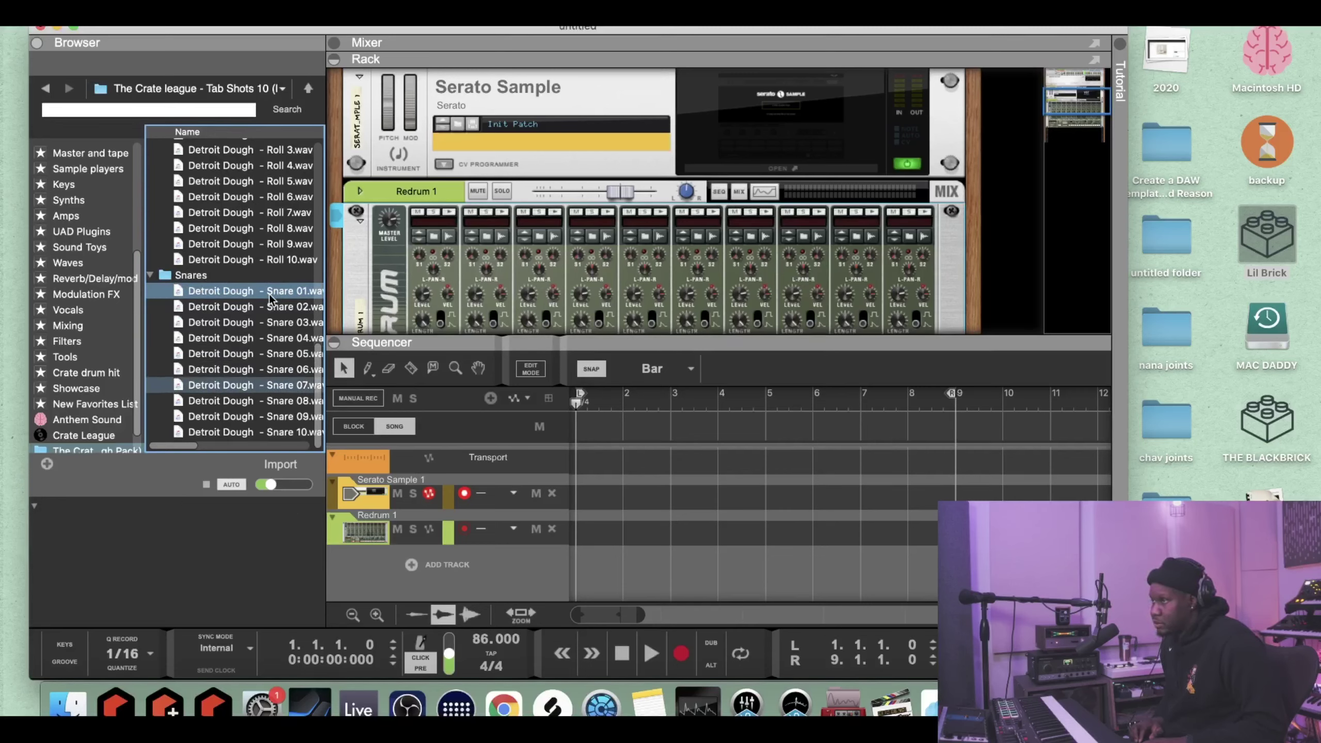
{"action": "key", "text": "Down"}
{"action": "key", "text": "Down"}
{"action": "key", "text": "Down"}
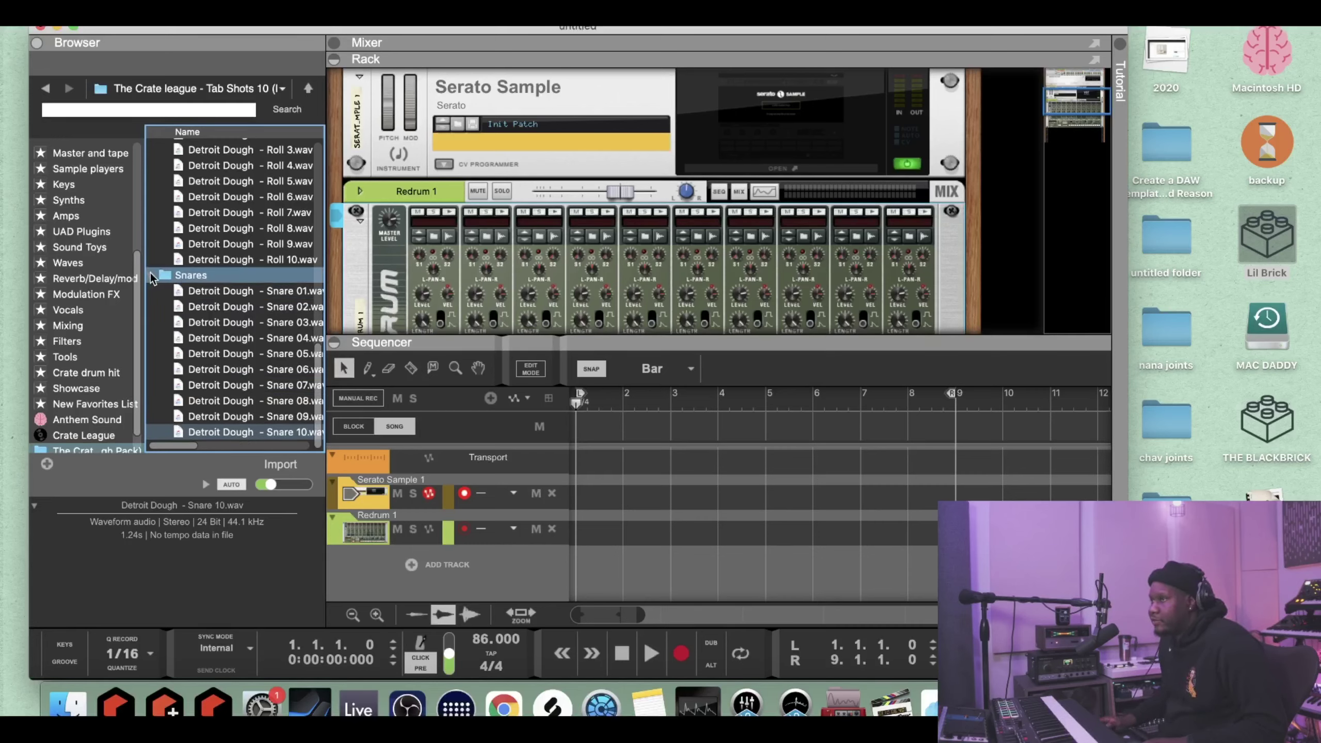
- Collapse the Snares, Hat Loops, Ride Loops, Rims and Rolls folders so only the pack's folder names are listed
{"action": "left_click", "coordinate": [151, 275]}
{"action": "scroll", "coordinate": [273, 229], "scroll_direction": "up", "scroll_amount": 8}
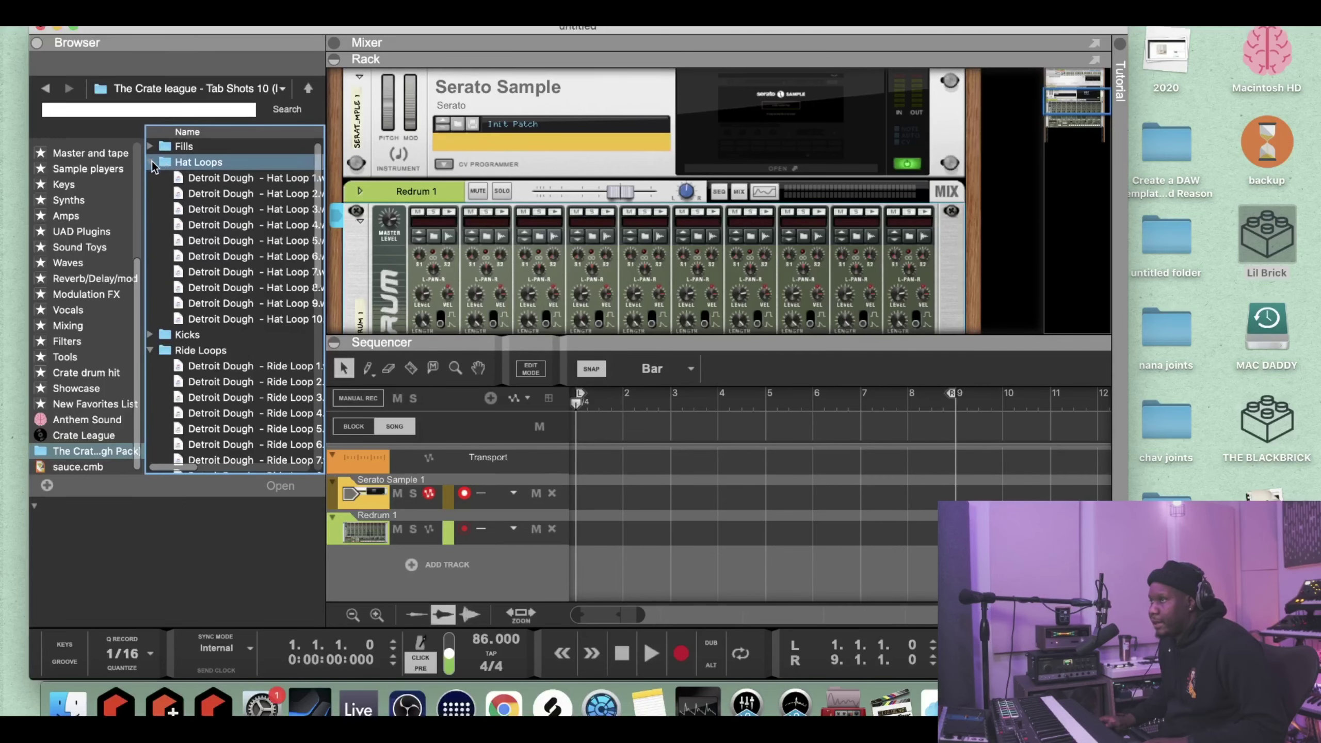
{"action": "left_click", "coordinate": [151, 164]}
{"action": "left_click", "coordinate": [151, 193]}
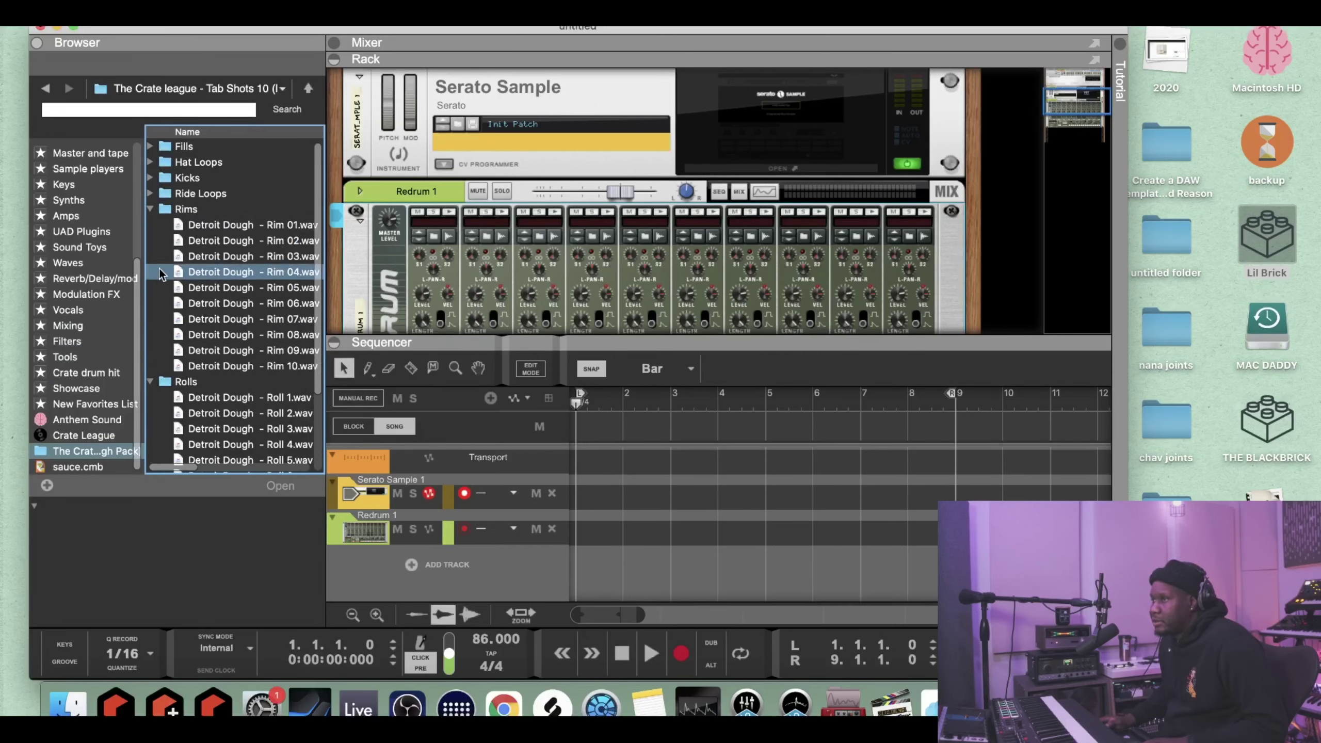
{"action": "left_click", "coordinate": [152, 210]}
{"action": "left_click", "coordinate": [150, 225]}
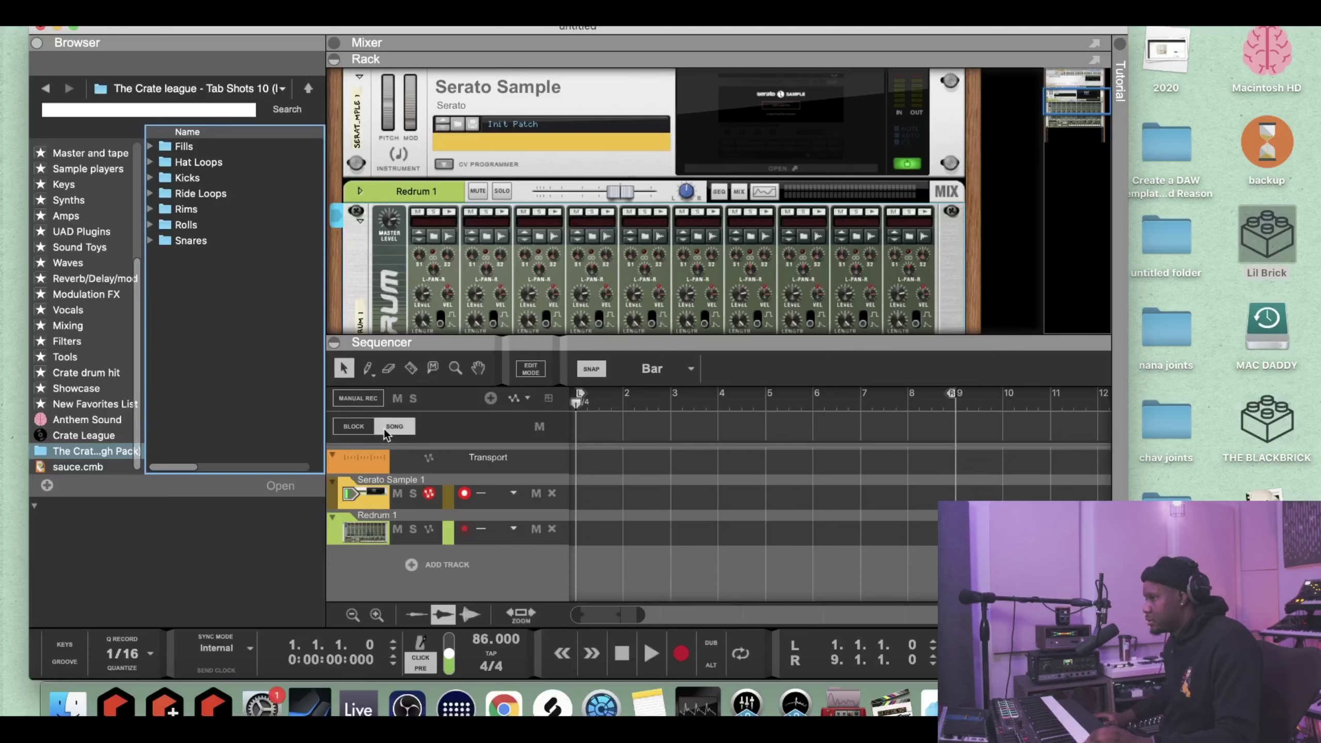
- Record a short part on the Serato Sample 1 track from bar 1, stopping just after bar 3 begins
{"action": "key", "text": "super+Return"}
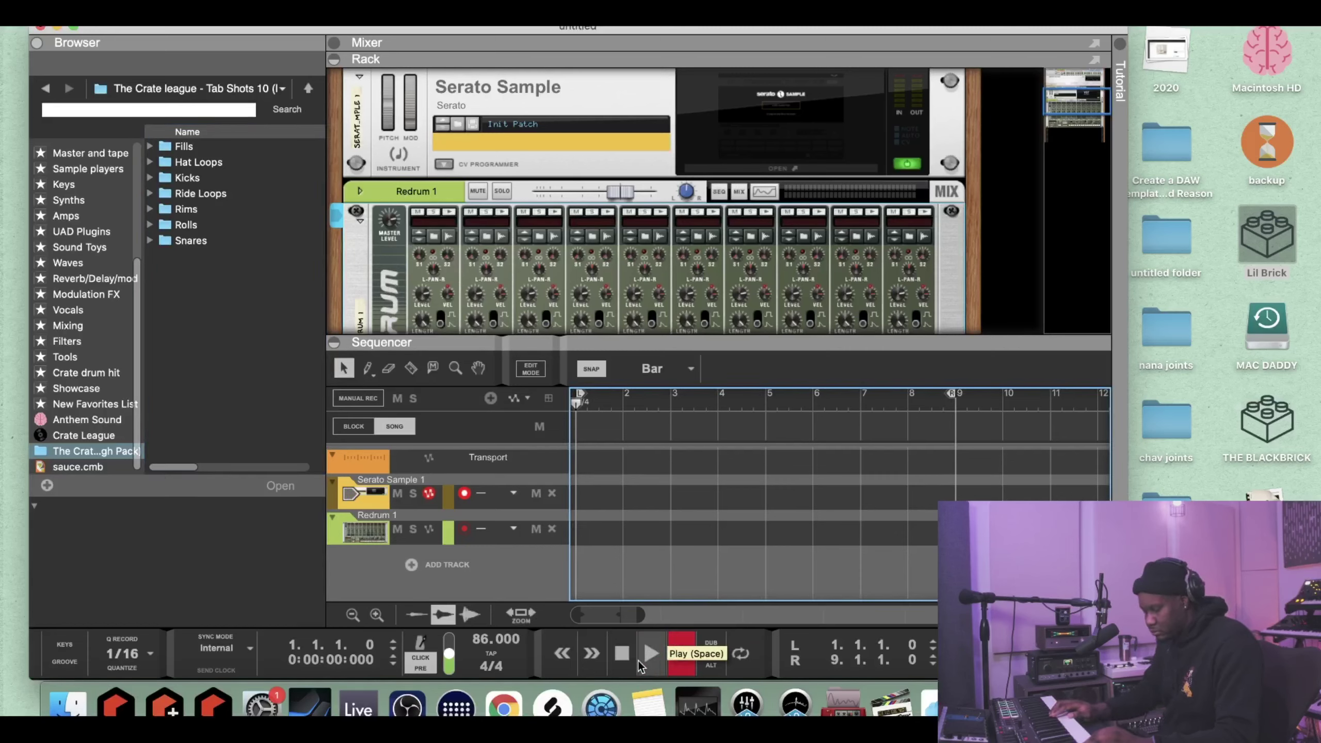
{"action": "left_click", "coordinate": [640, 665]}
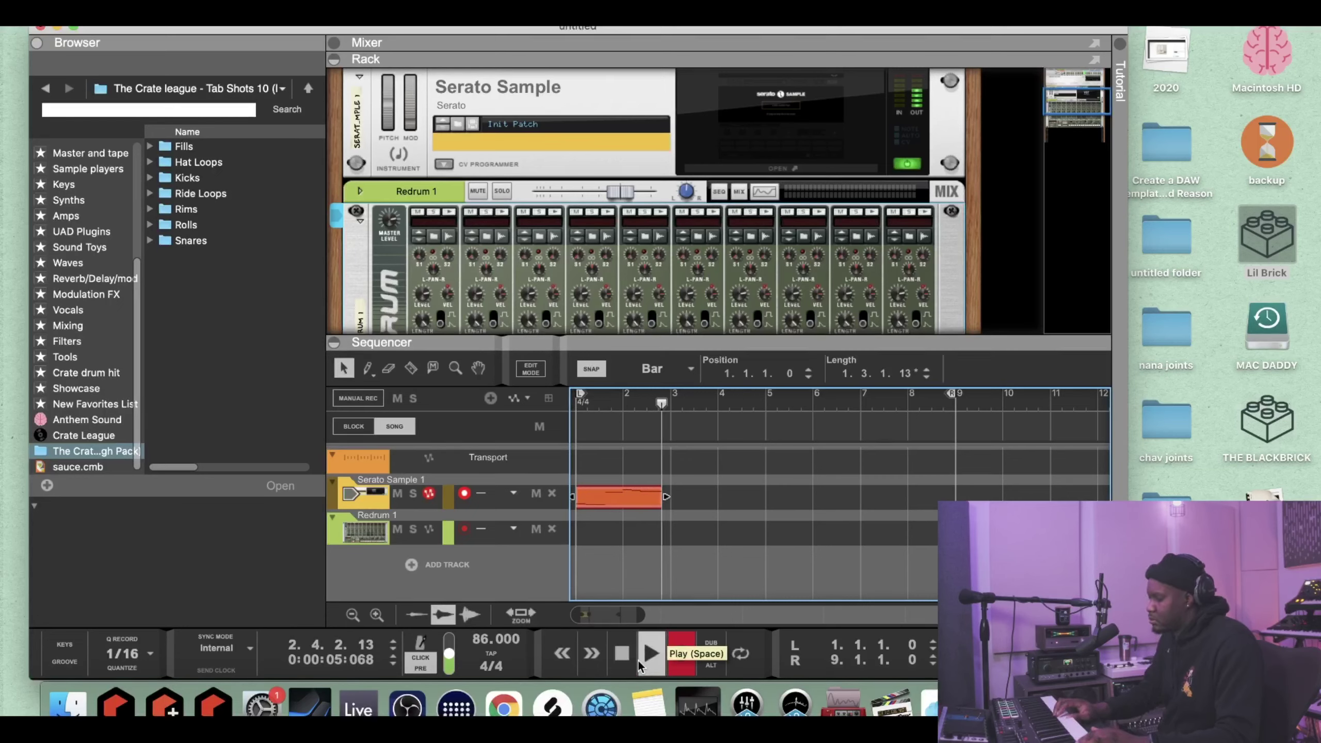
{"action": "left_click", "coordinate": [628, 664]}
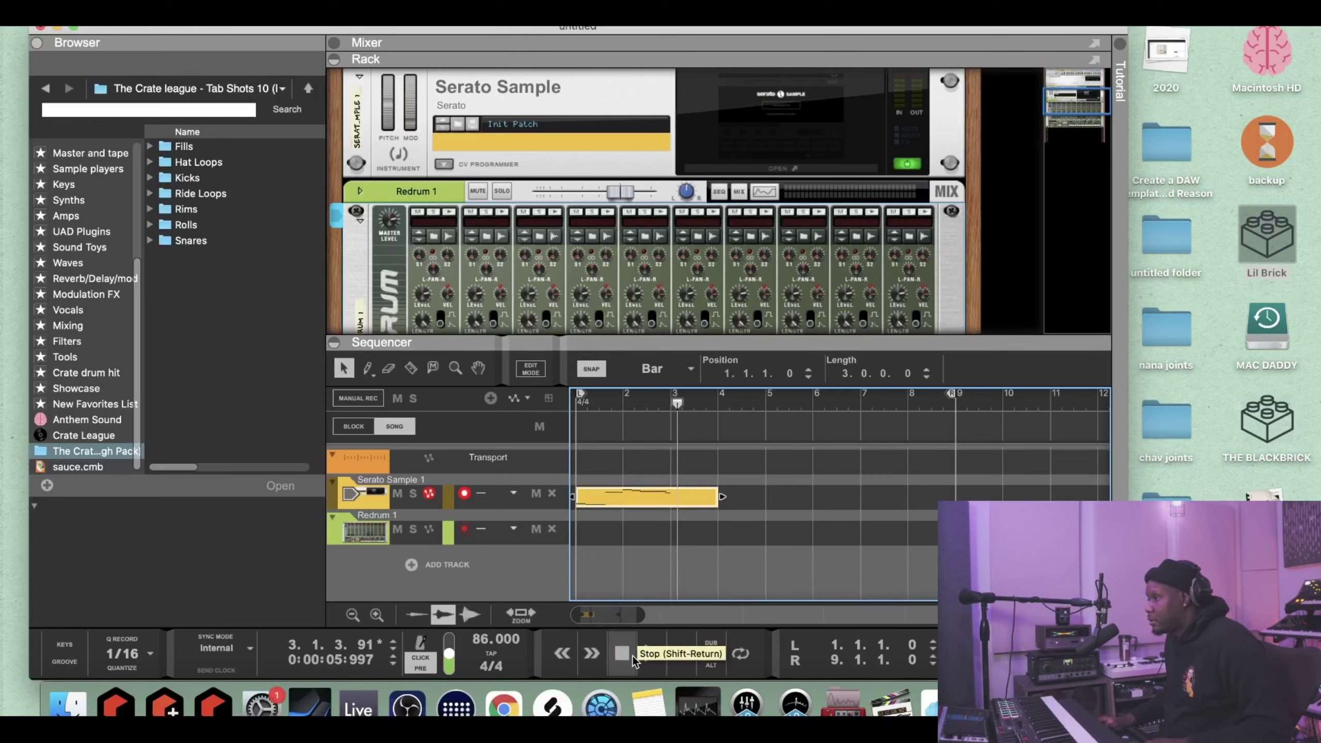
- Play the recorded Serato Sample 1 clip from the start and shorten it to two bars
{"action": "left_click", "coordinate": [628, 664]}
{"action": "key", "text": "space"}
{"action": "left_click_drag", "start_coordinate": [722, 496], "coordinate": [675, 496]}
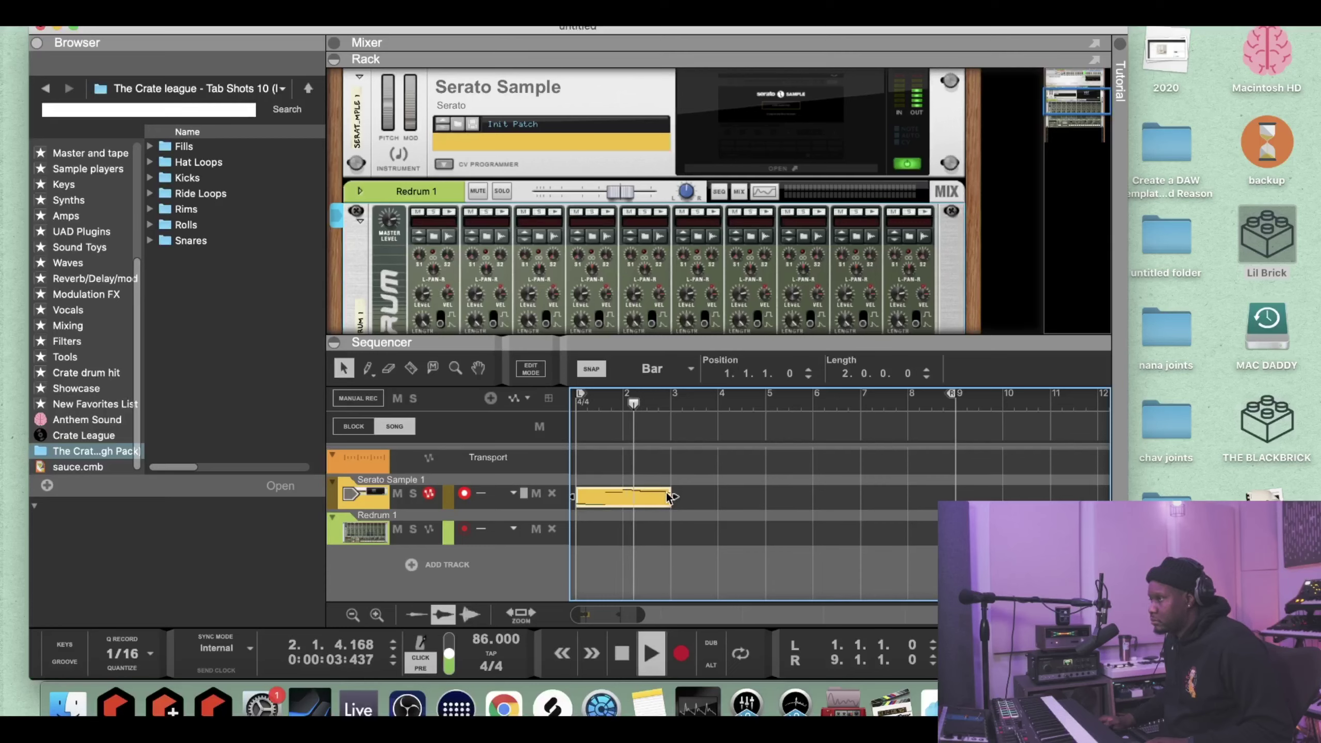
{"action": "key", "text": "space"}
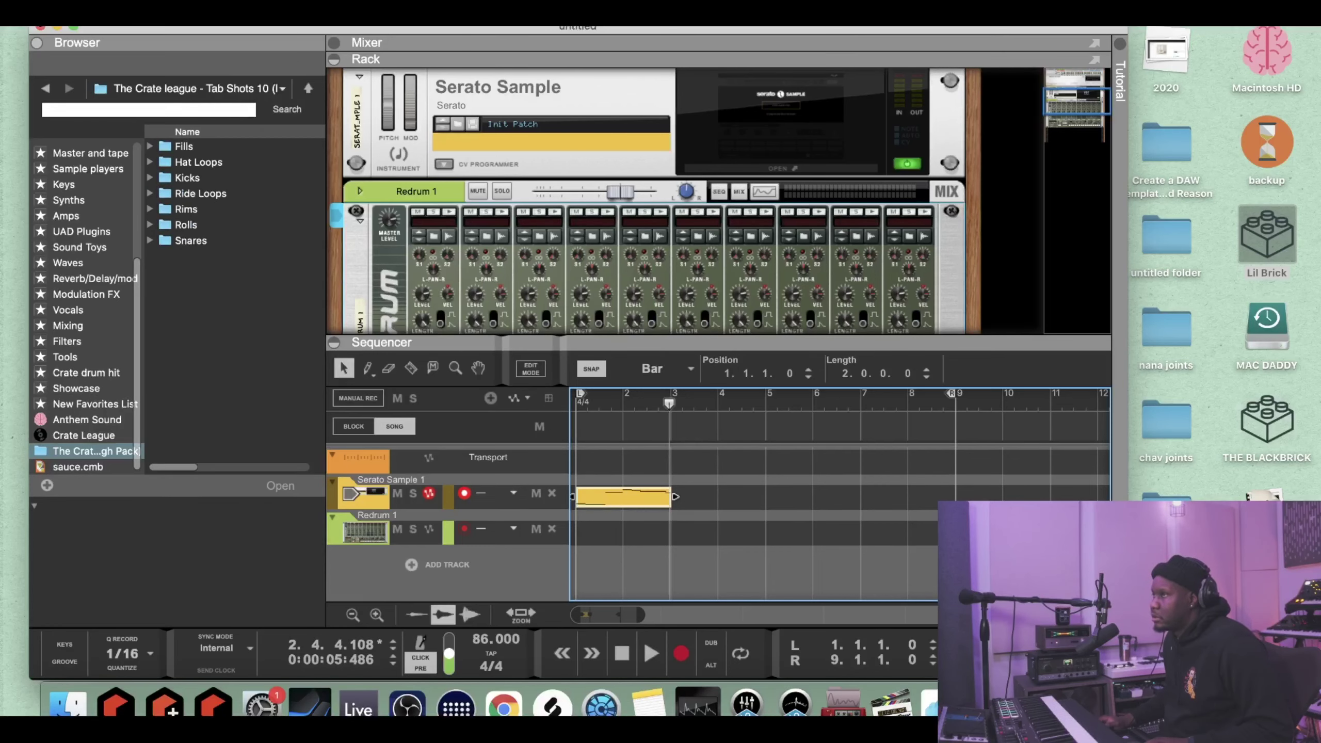
- Set the quantize amount to 50% and quantize the two-bar Serato Sample 1 clip to 1/16
{"action": "left_click", "coordinate": [296, 17]}
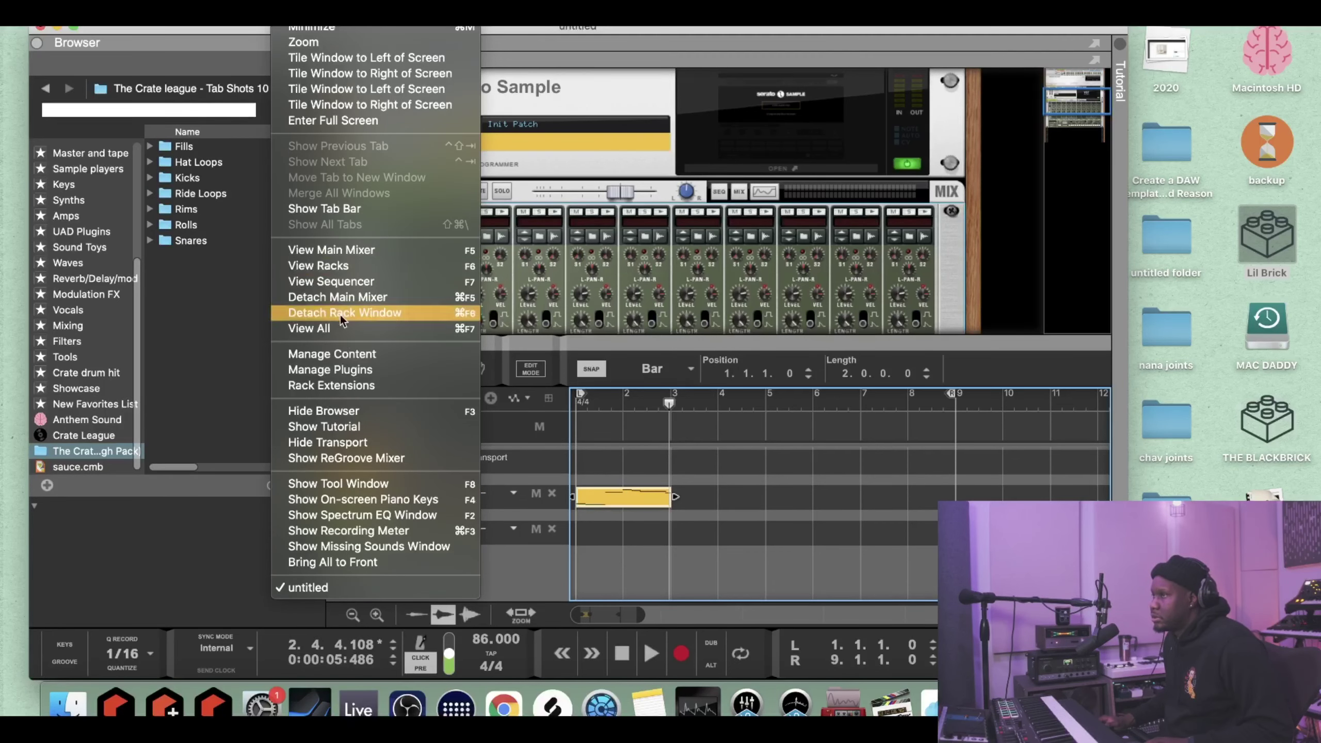
{"action": "left_click", "coordinate": [365, 484]}
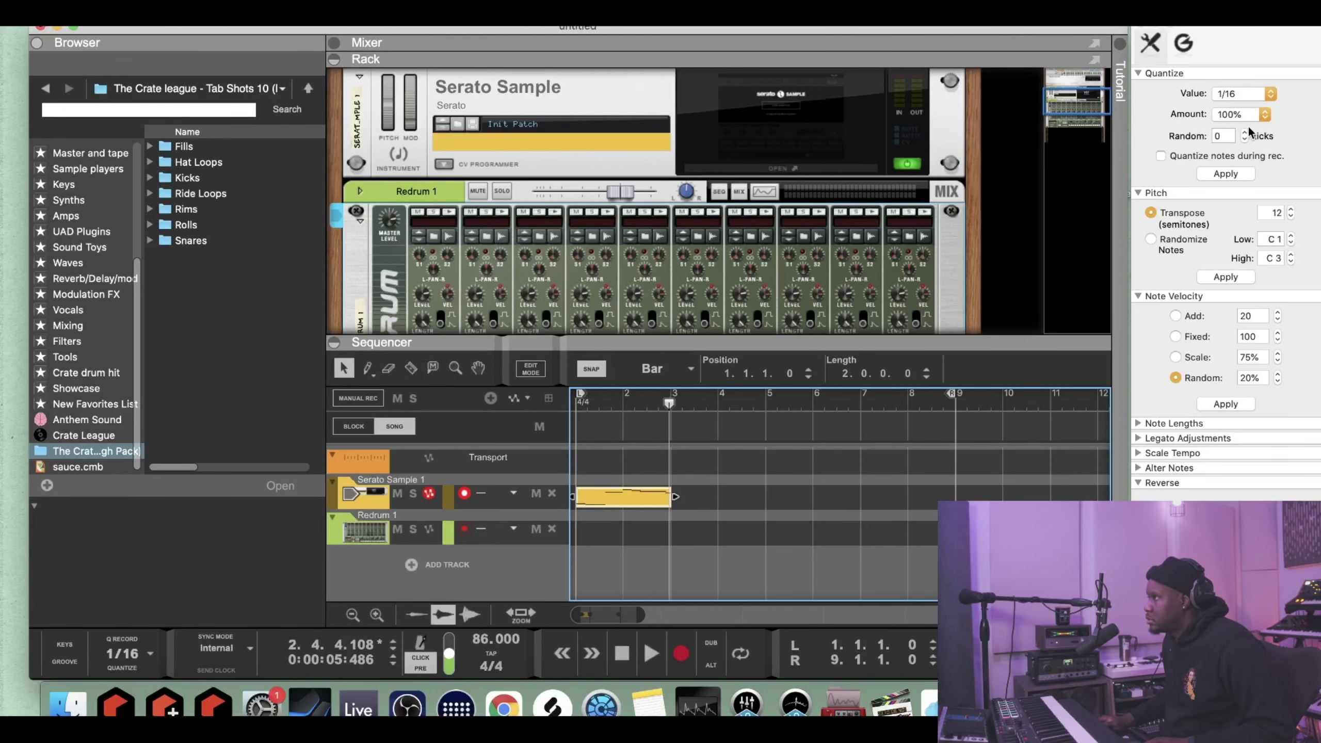
{"action": "left_click", "coordinate": [1253, 114]}
{"action": "left_click", "coordinate": [1245, 81]}
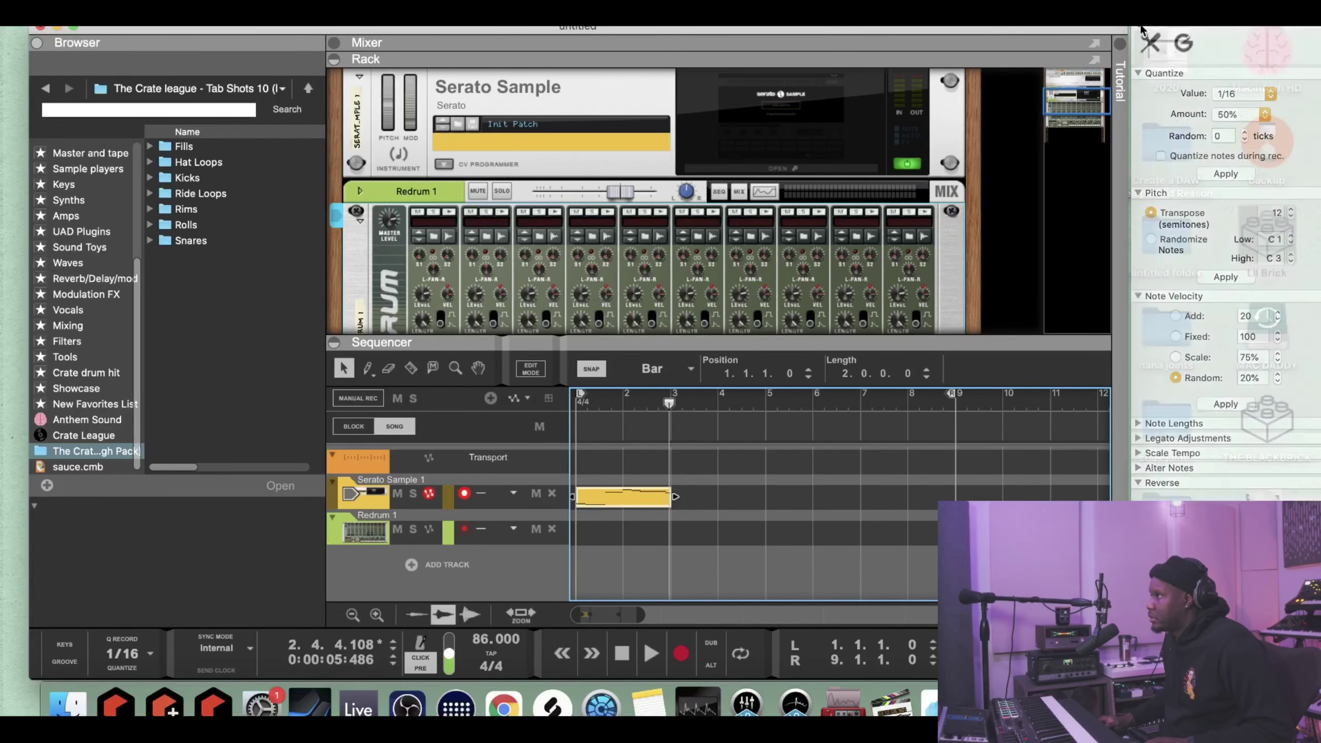
{"action": "right_click", "coordinate": [651, 505]}
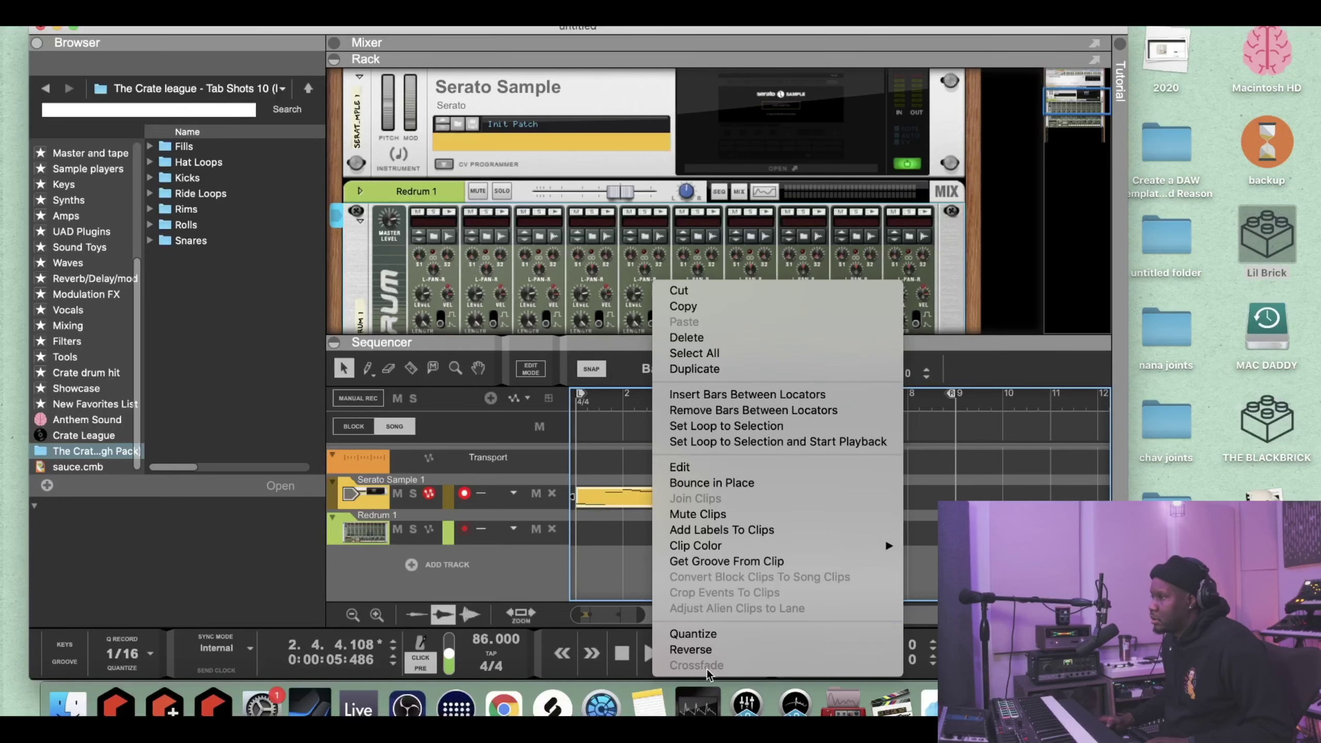
{"action": "left_click", "coordinate": [702, 633]}
- Turn looping on and duplicate the Serato Sample 1 clip three times so the copies fill bars 1 to 8
{"action": "double_click", "coordinate": [621, 653]}
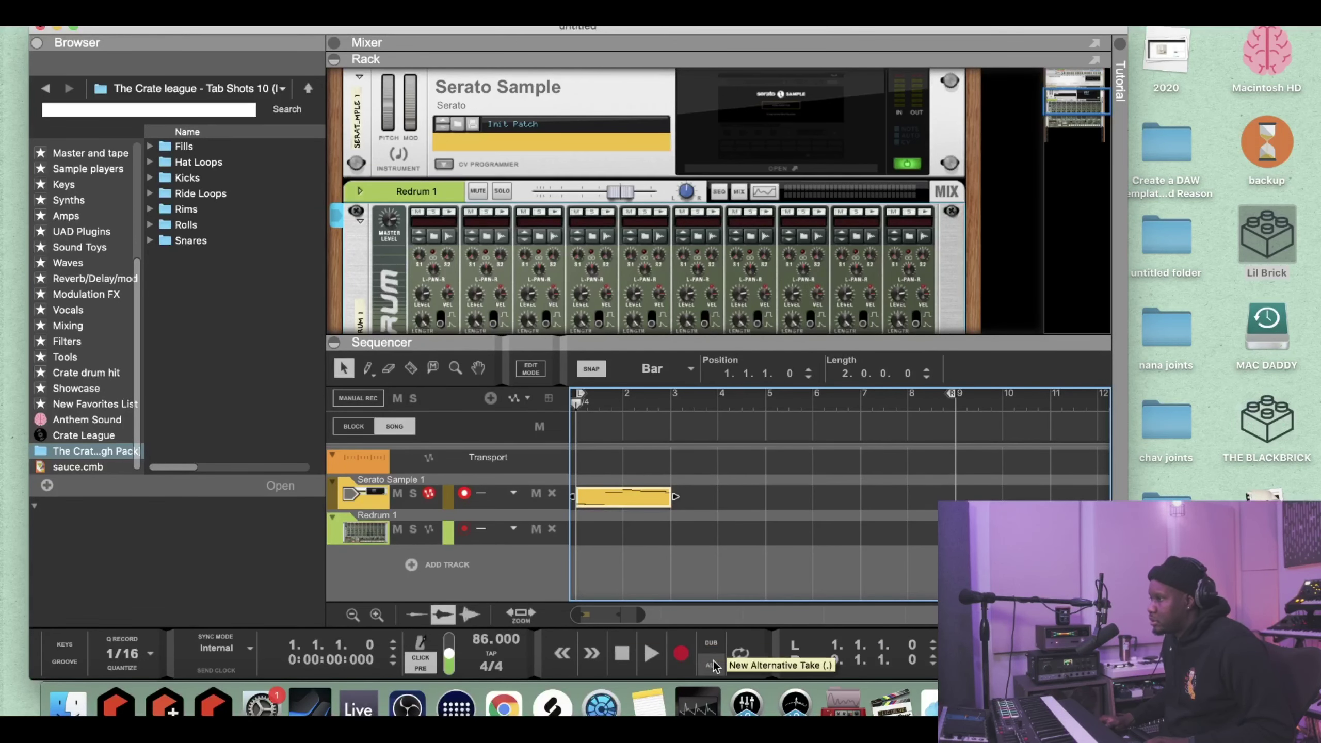
{"action": "left_click", "coordinate": [740, 653]}
{"action": "left_click", "coordinate": [762, 505]}
{"action": "left_click_drag", "start_coordinate": [762, 505], "coordinate": [501, 544]}
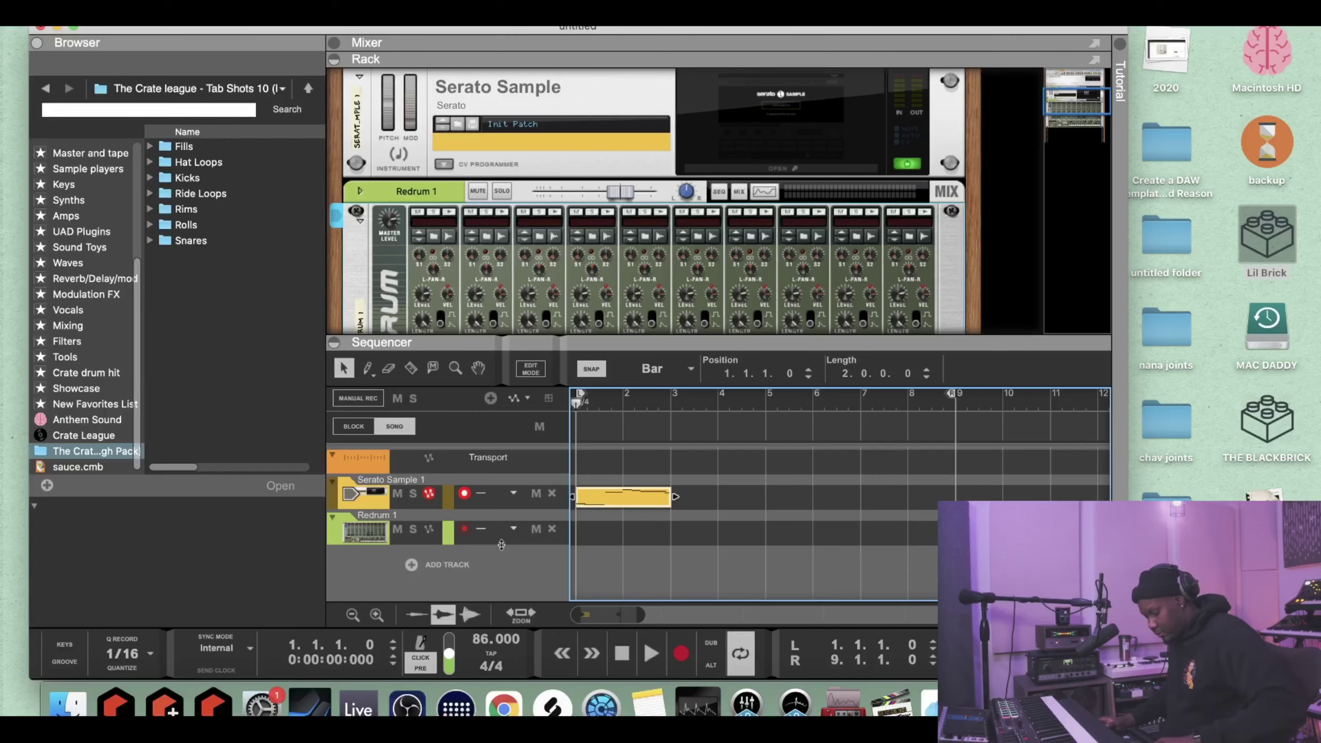
{"action": "left_click_drag", "start_coordinate": [732, 503], "coordinate": [539, 515]}
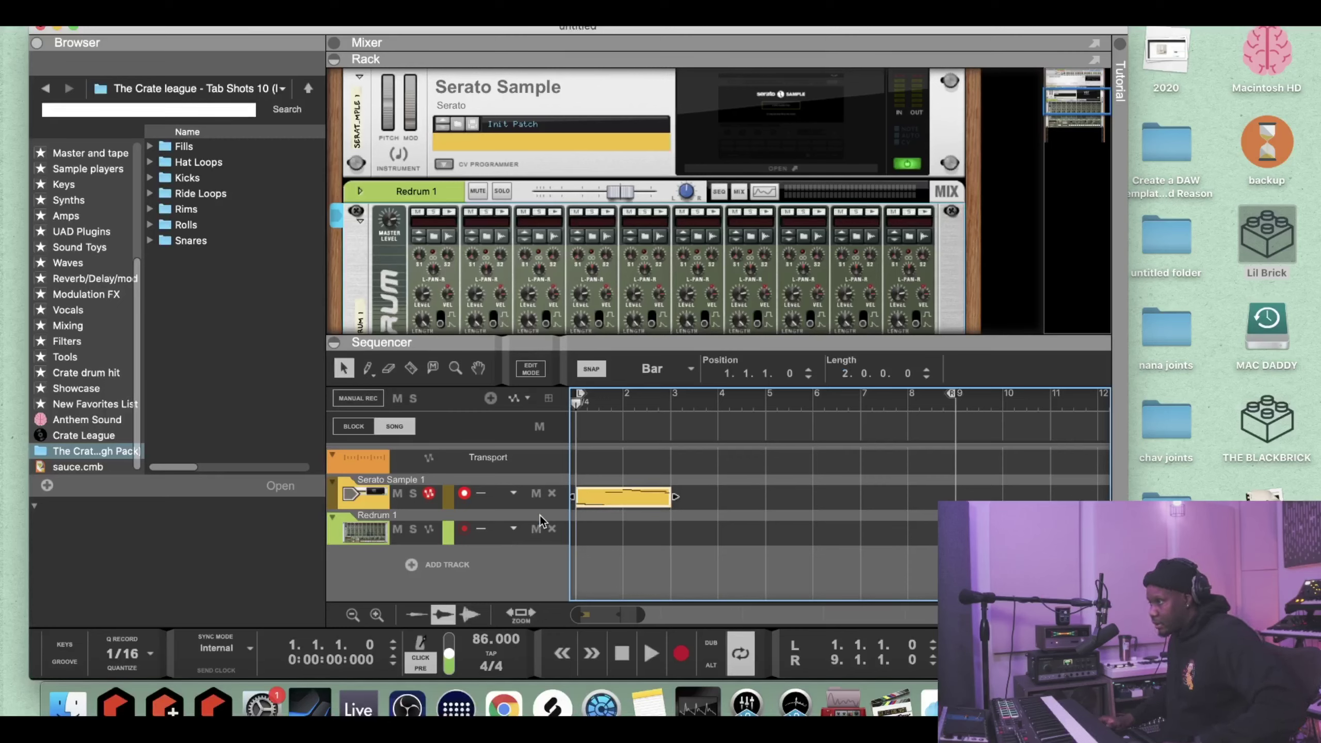
{"action": "left_click_drag", "start_coordinate": [734, 501], "coordinate": [525, 516]}
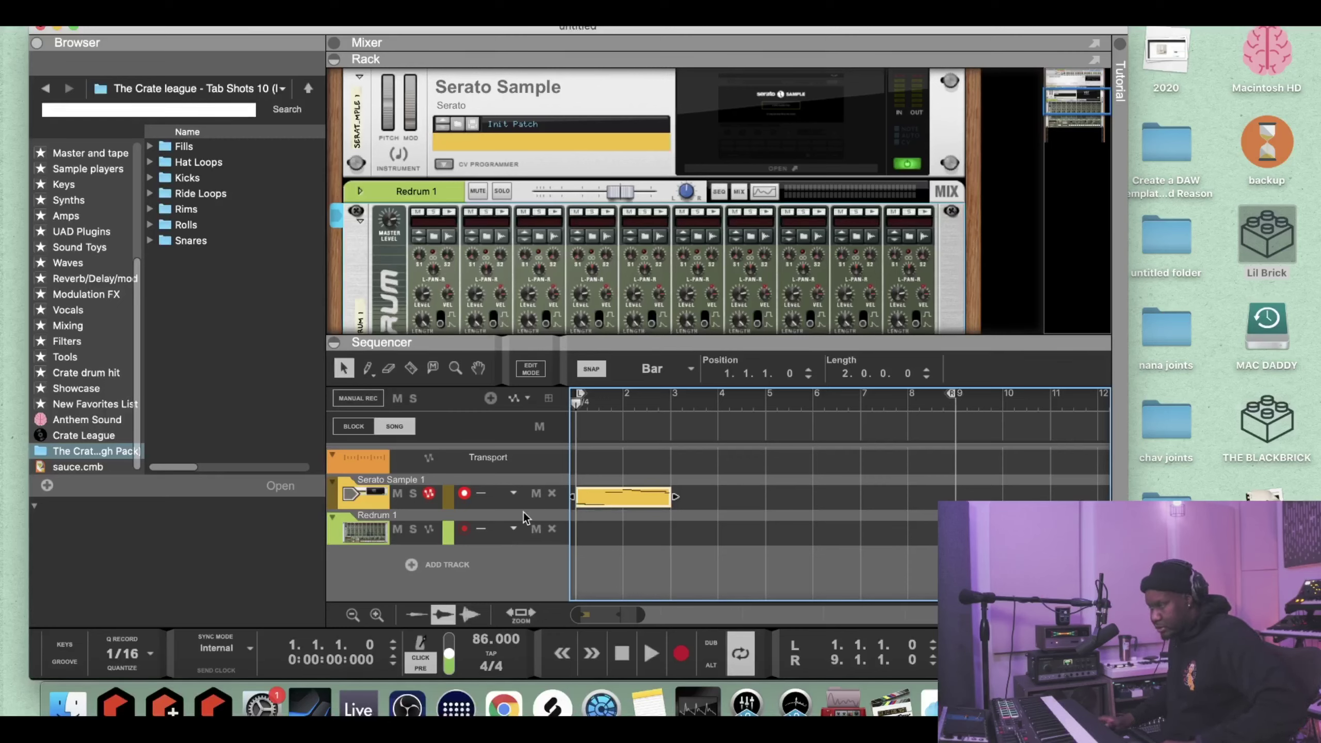
{"action": "key", "text": "super+d"}
{"action": "key", "text": "super+d"}
{"action": "key", "text": "super+d"}
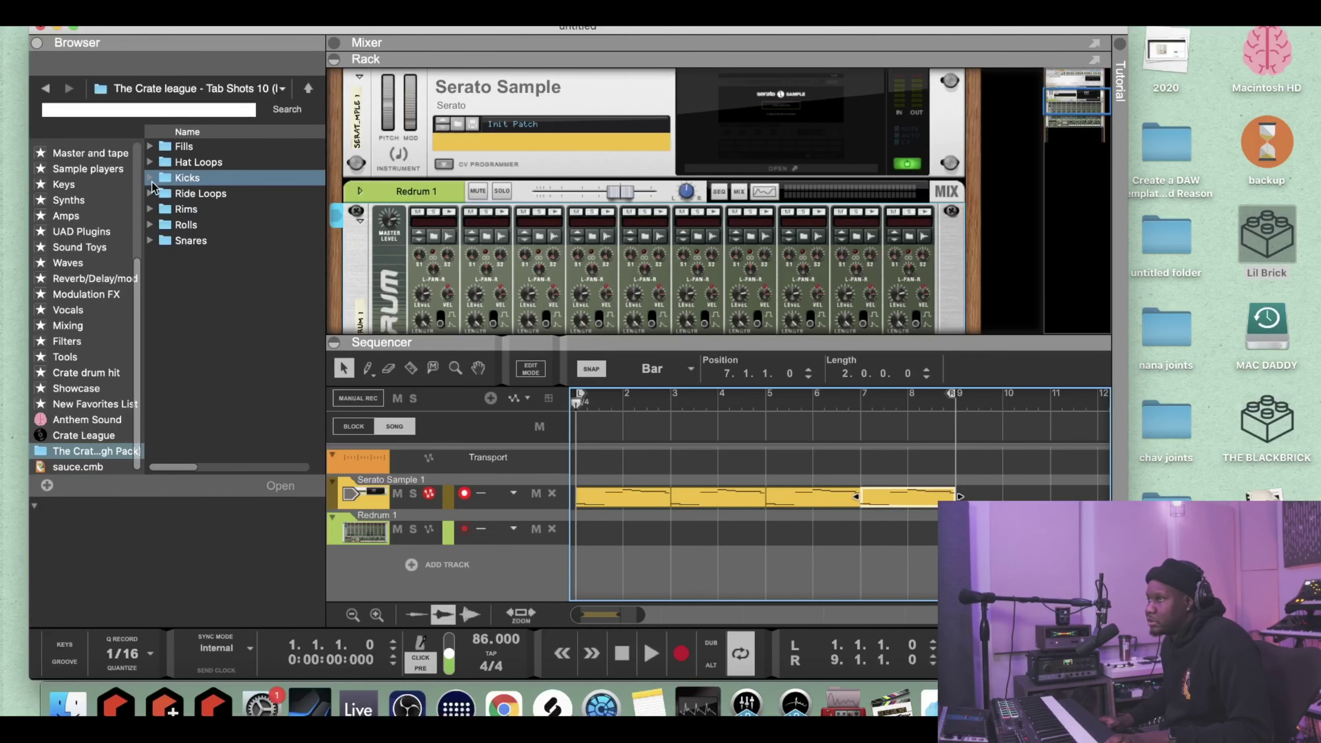
- Audition Kick 01 and Kick 02 from the Kicks folder, load Kick 02 into Redrum channel 1, and select the Redrum 1 track
{"action": "left_click", "coordinate": [150, 178]}
{"action": "left_click", "coordinate": [210, 193]}
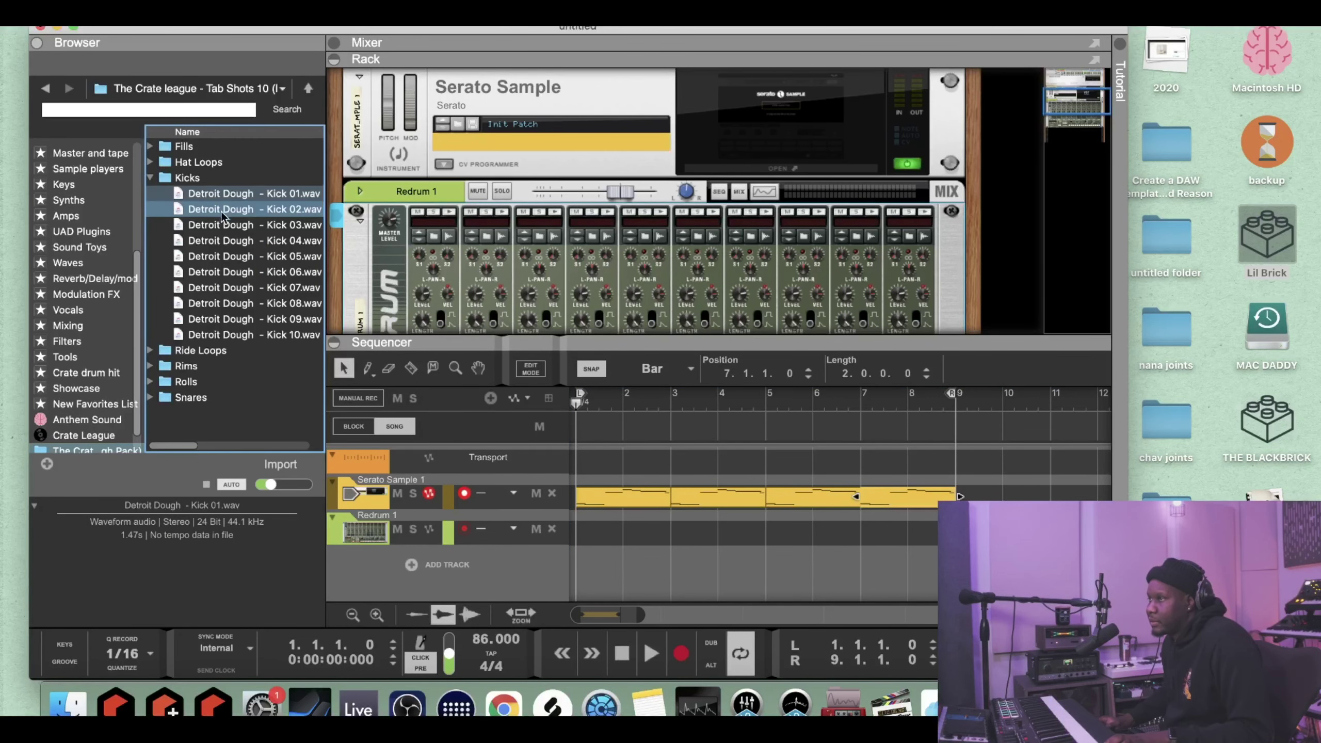
{"action": "left_click", "coordinate": [222, 211]}
{"action": "left_click_drag", "start_coordinate": [221, 211], "coordinate": [420, 264]}
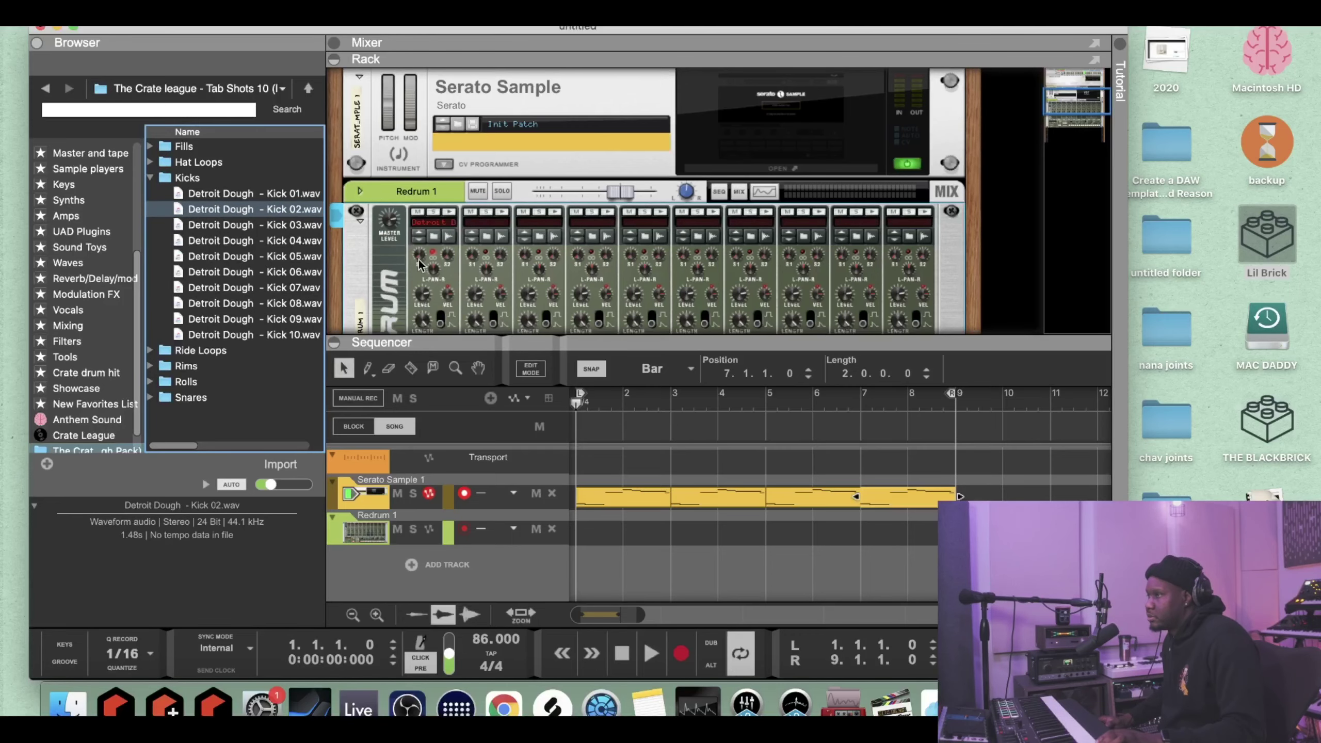
{"action": "left_click", "coordinate": [382, 319]}
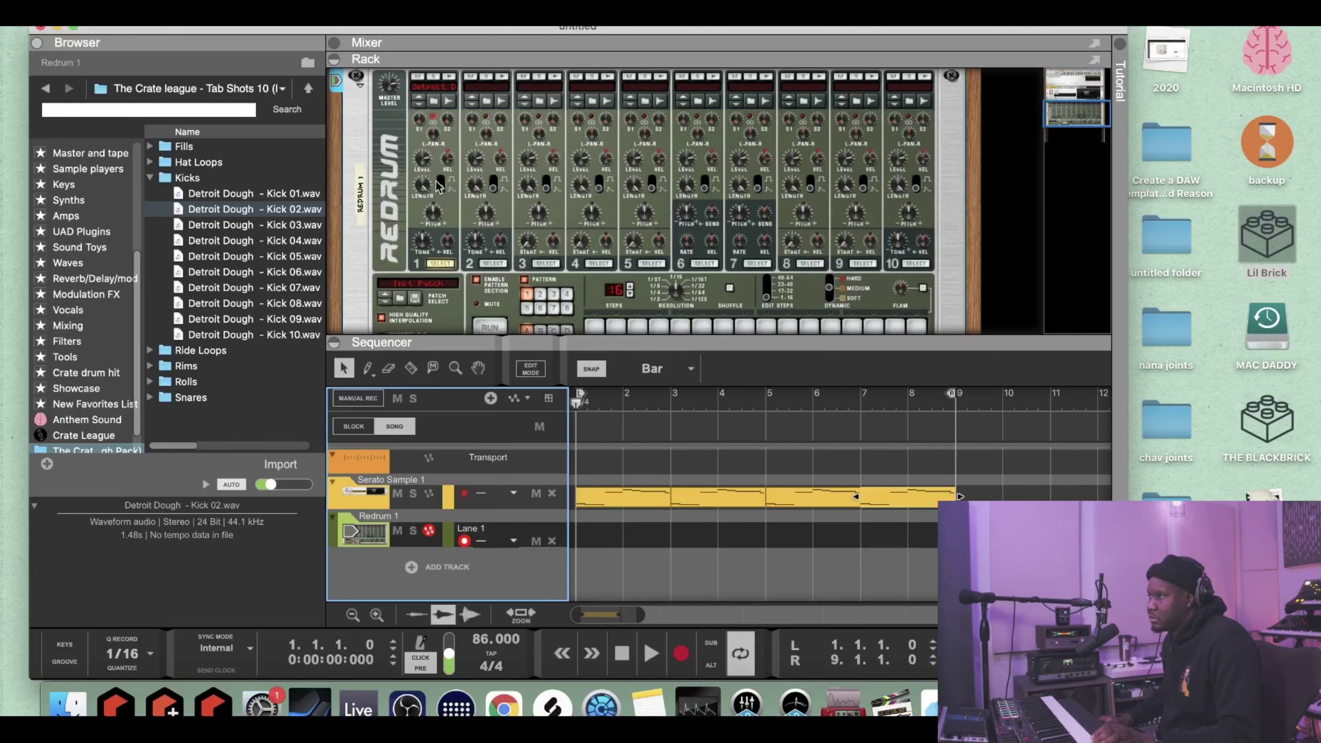
{"action": "left_click", "coordinate": [438, 184]}
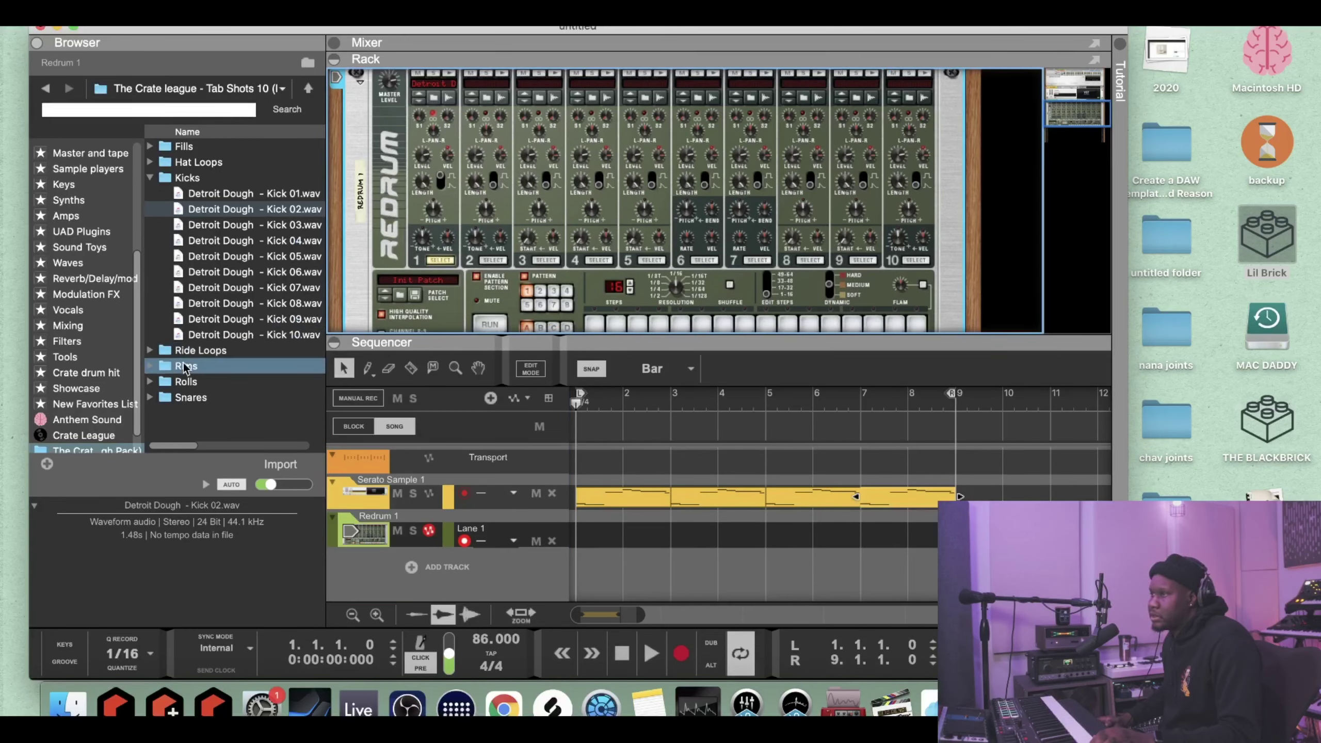
- Audition Hat Loop 1 and Hat Loop 2 from the Hat Loops folder and load Hat Loop 2 into Redrum channel 2
{"action": "double_click", "coordinate": [207, 161]}
{"action": "left_click", "coordinate": [228, 148]}
{"action": "left_click", "coordinate": [232, 165]}
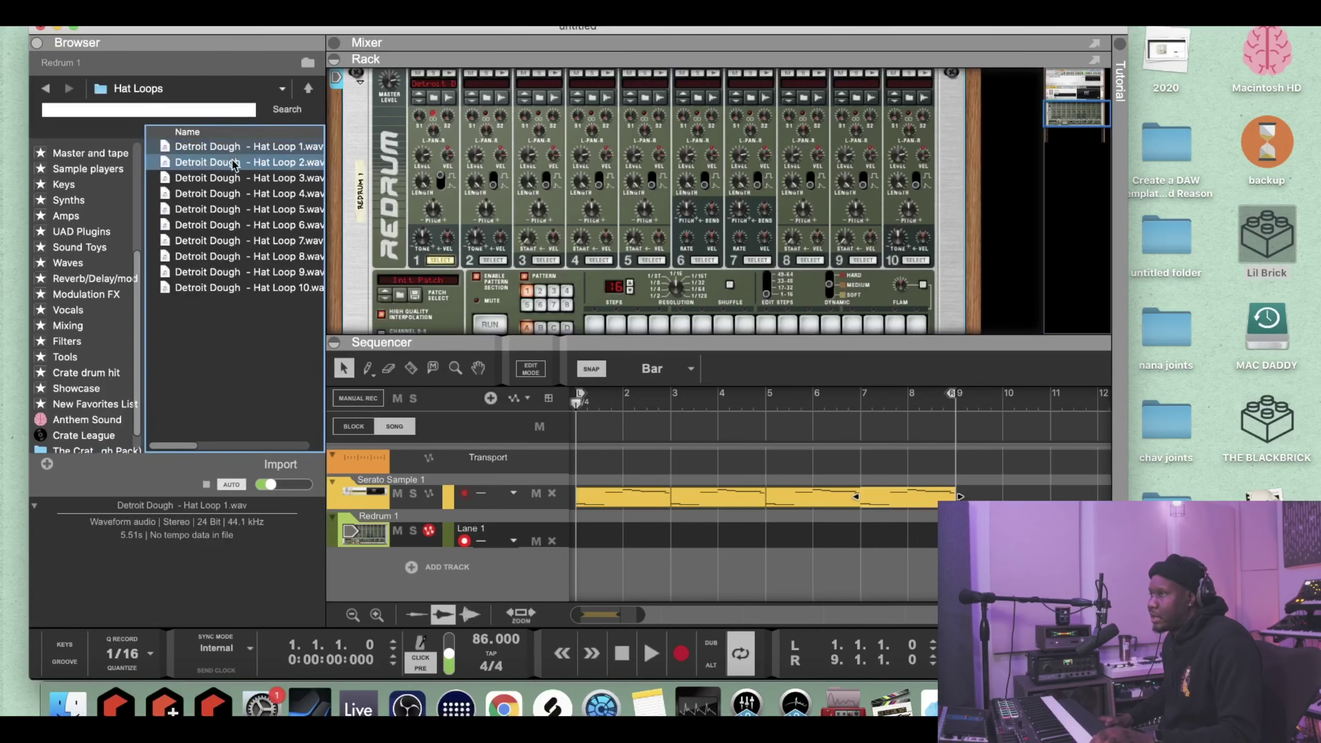
{"action": "left_click", "coordinate": [239, 163]}
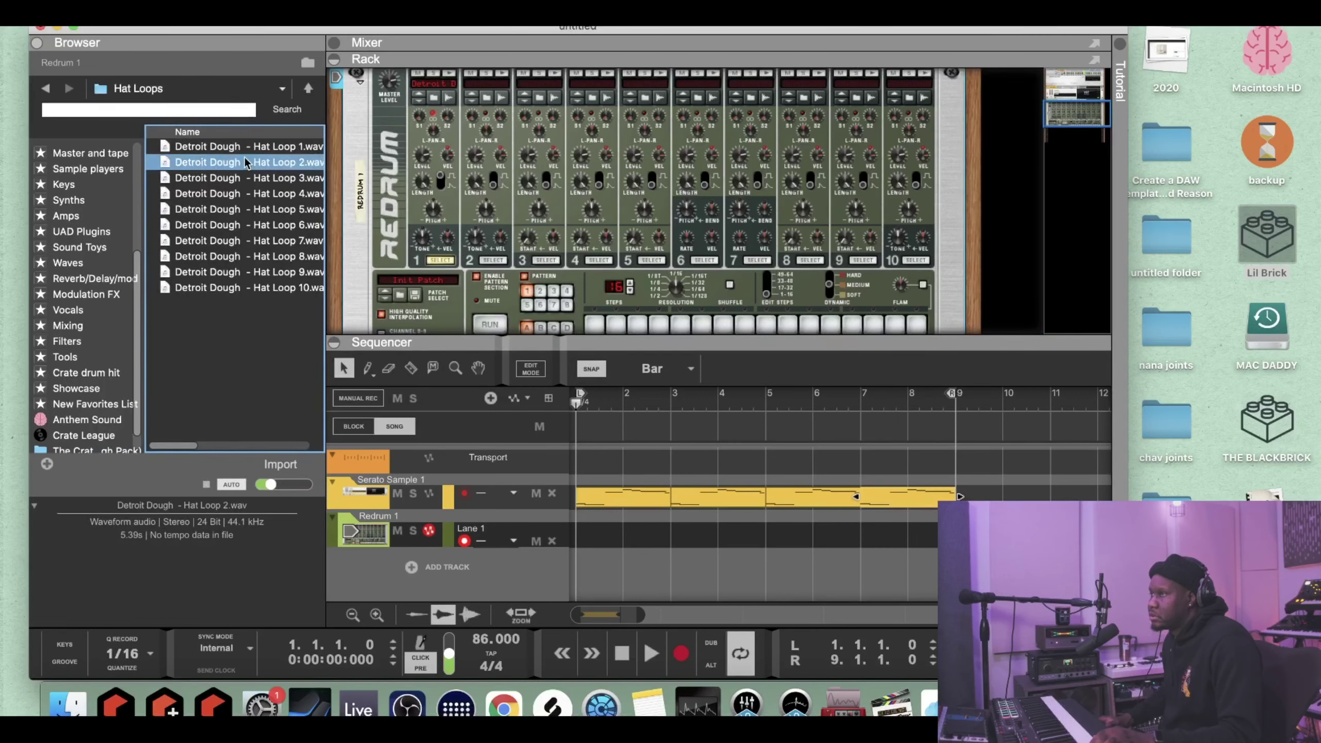
{"action": "left_click_drag", "start_coordinate": [245, 163], "coordinate": [493, 182]}
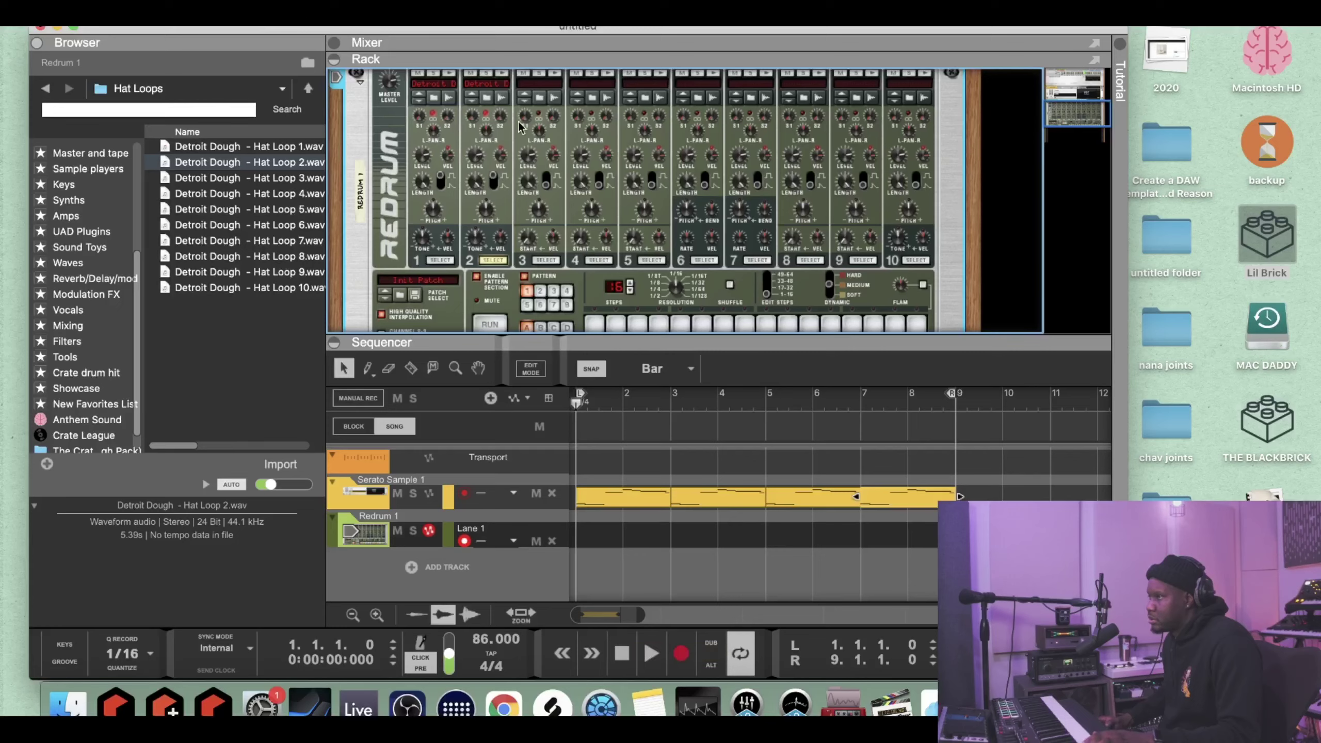
- Play the loop from the start, and record the hat loop on the Redrum 1 track from bar 1 as a two-bar clip
{"action": "left_click", "coordinate": [651, 653]}
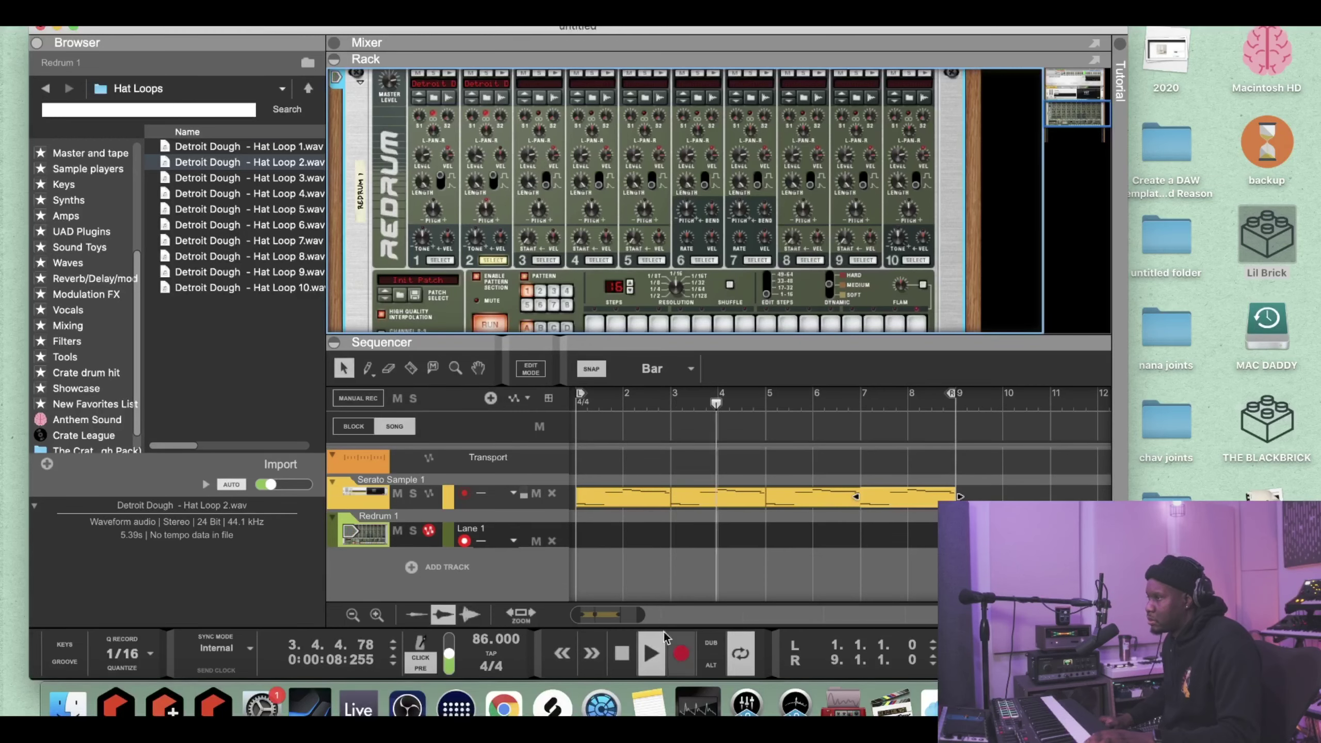
{"action": "double_click", "coordinate": [621, 653]}
{"action": "left_click", "coordinate": [677, 653]}
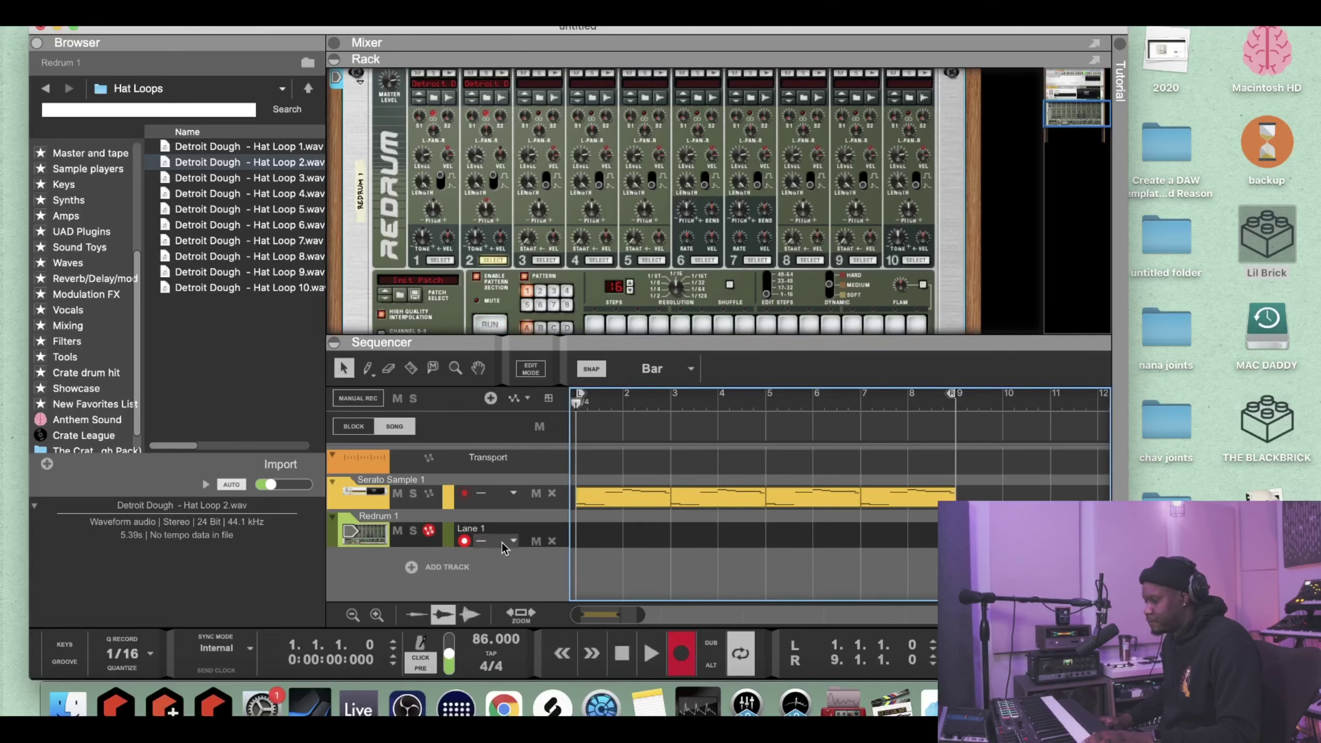
{"action": "key", "text": "space"}
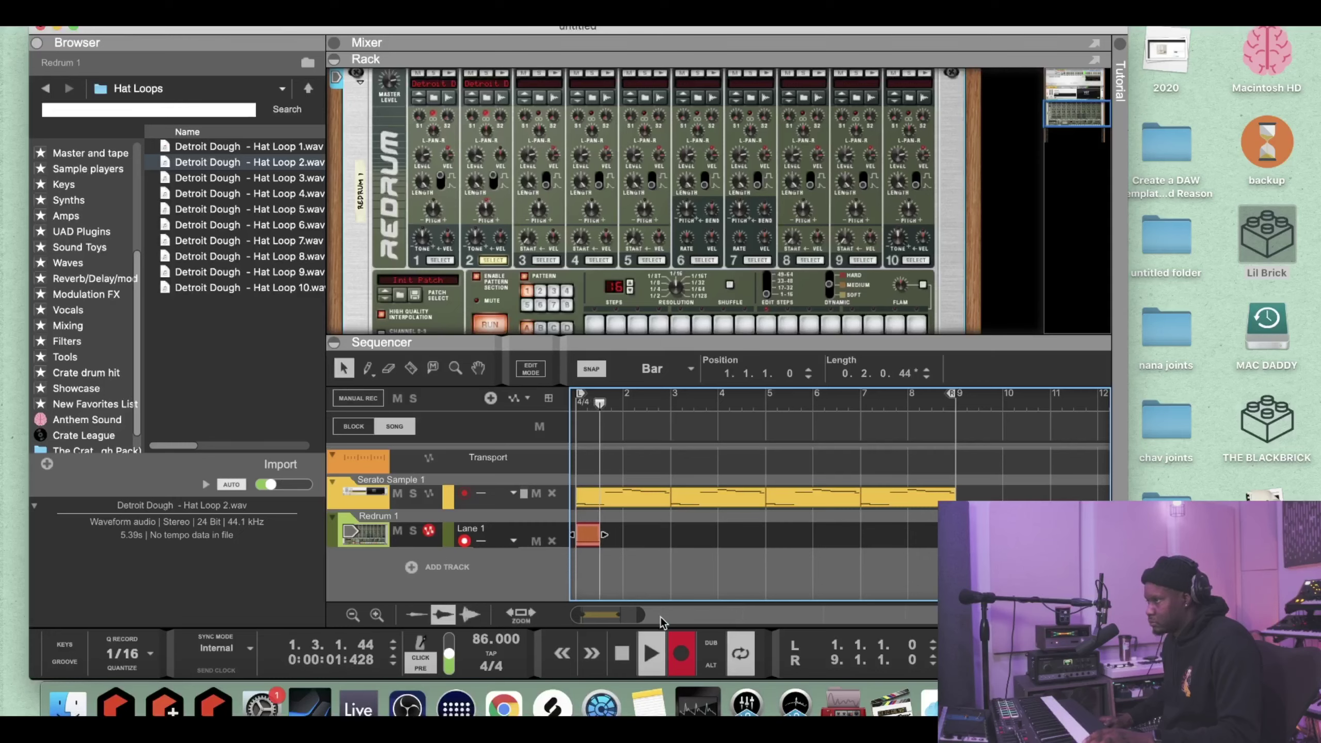
{"action": "double_click", "coordinate": [624, 666]}
{"action": "key", "text": "space"}
- Open the recorded Redrum 1 clip for editing, check the length of its hat loop note, and return to the arrangement
{"action": "double_click", "coordinate": [643, 539]}
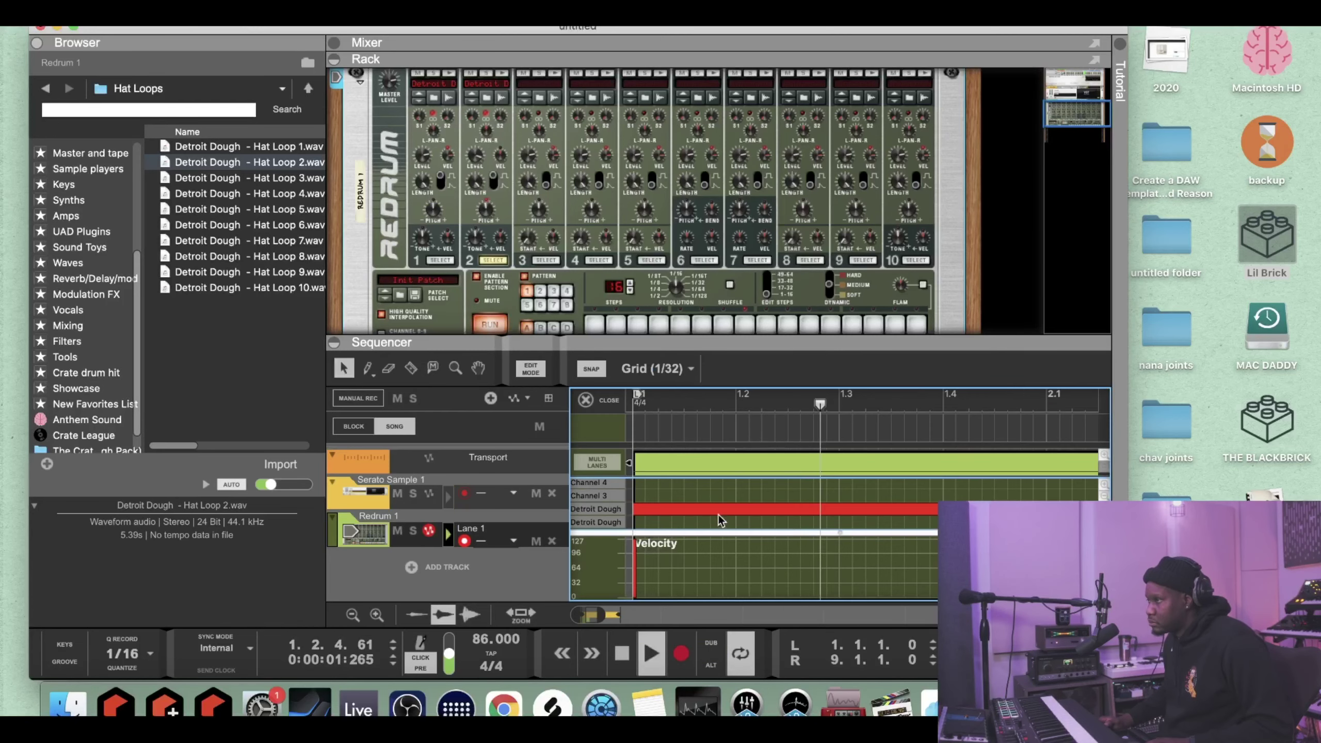
{"action": "left_click_drag", "start_coordinate": [601, 614], "coordinate": [632, 628]}
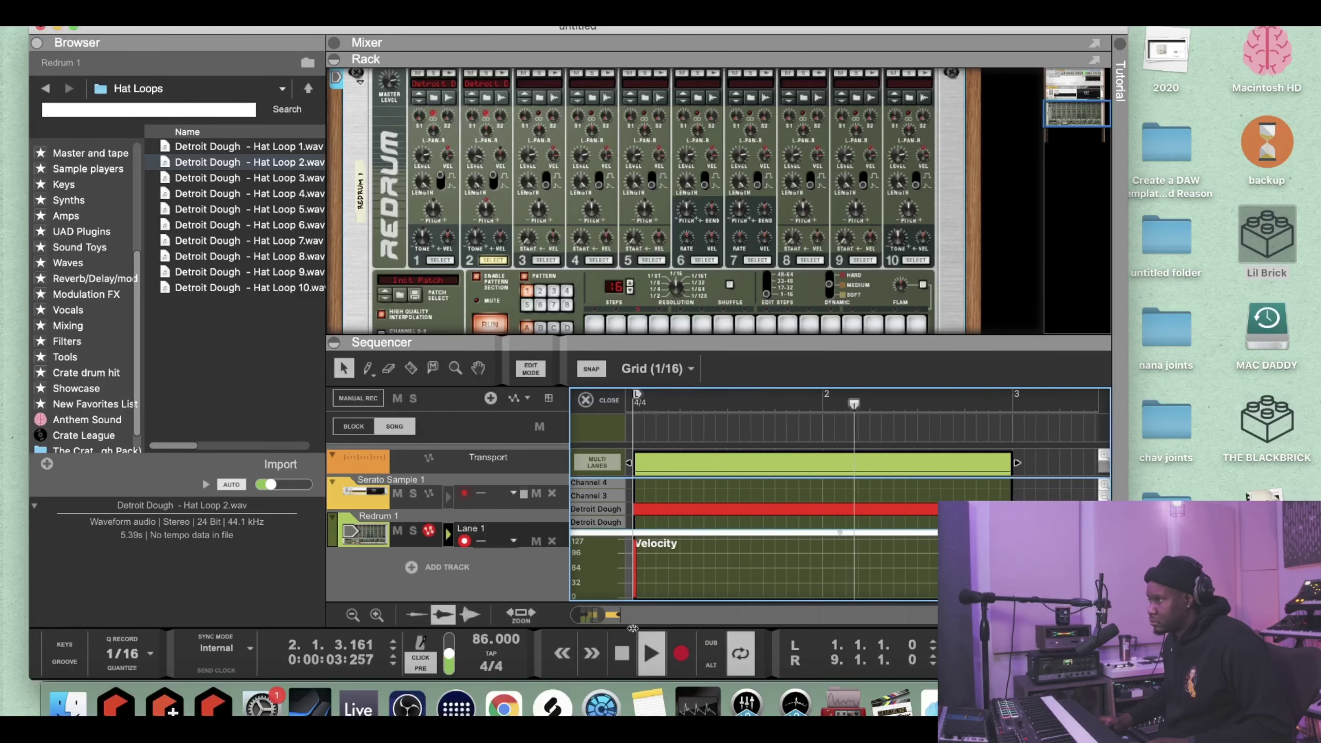
{"action": "scroll", "coordinate": [632, 628], "scroll_direction": "down", "scroll_amount": 3}
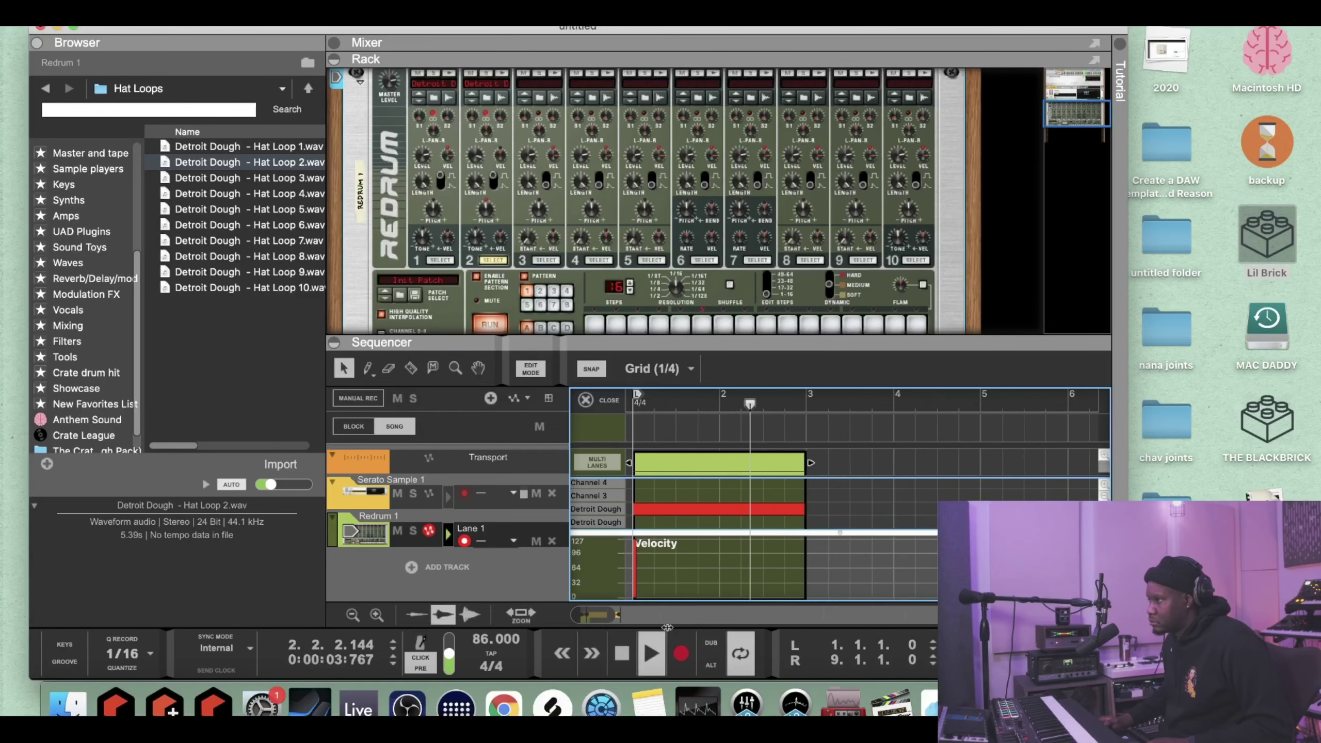
{"action": "left_click", "coordinate": [586, 400]}
{"action": "double_click", "coordinate": [653, 533]}
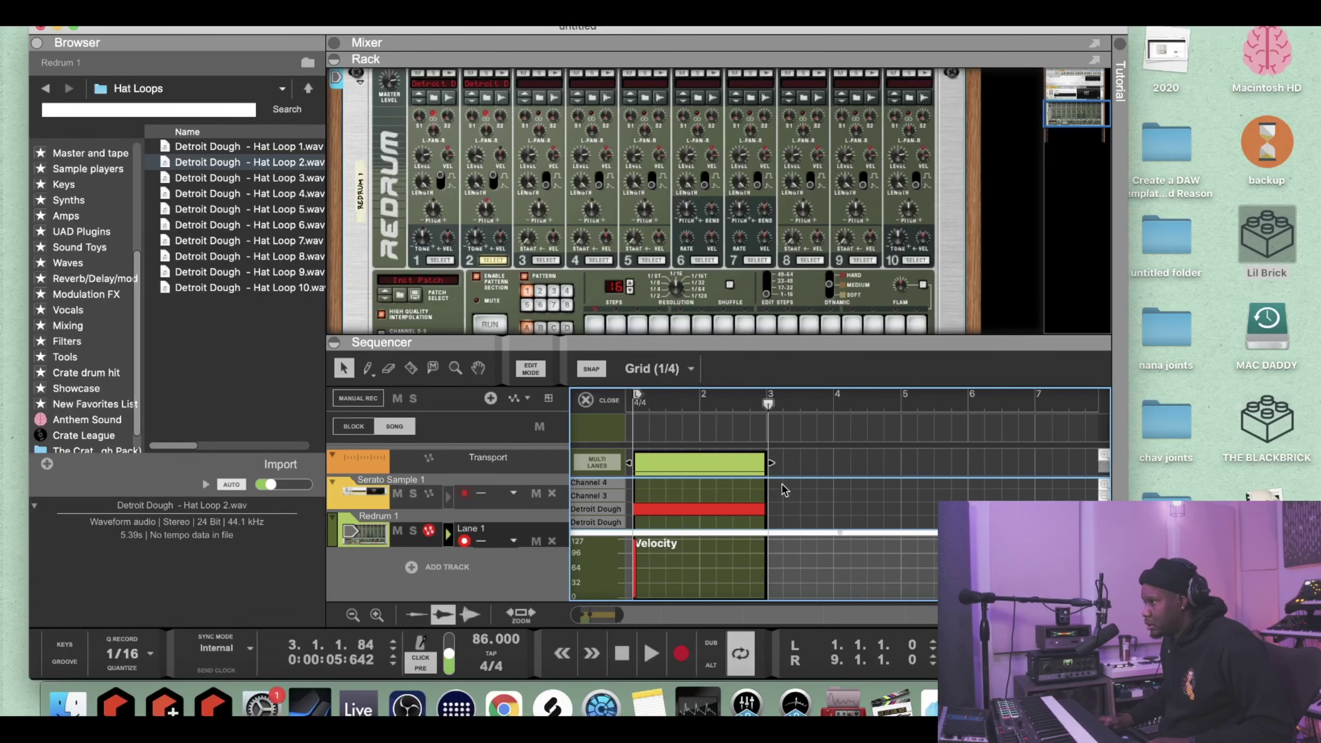
{"action": "left_click", "coordinate": [756, 512]}
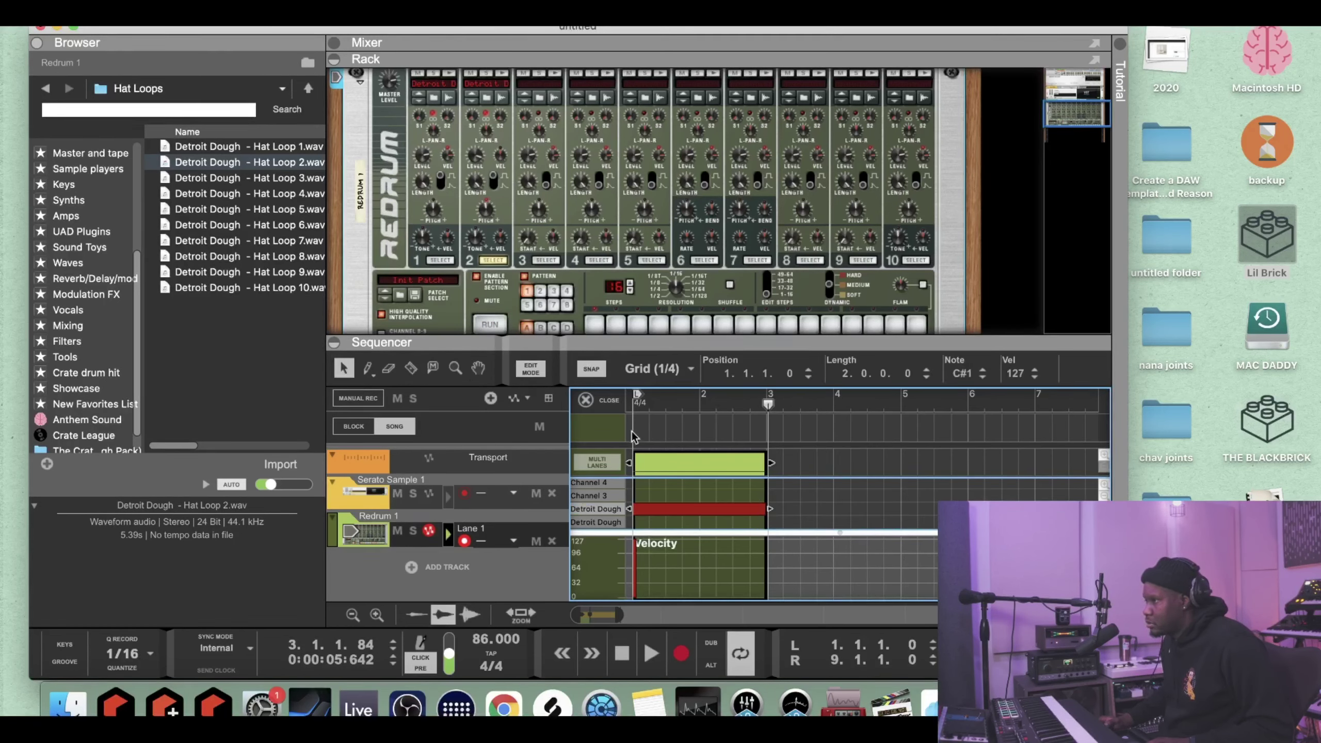
{"action": "left_click", "coordinate": [611, 408]}
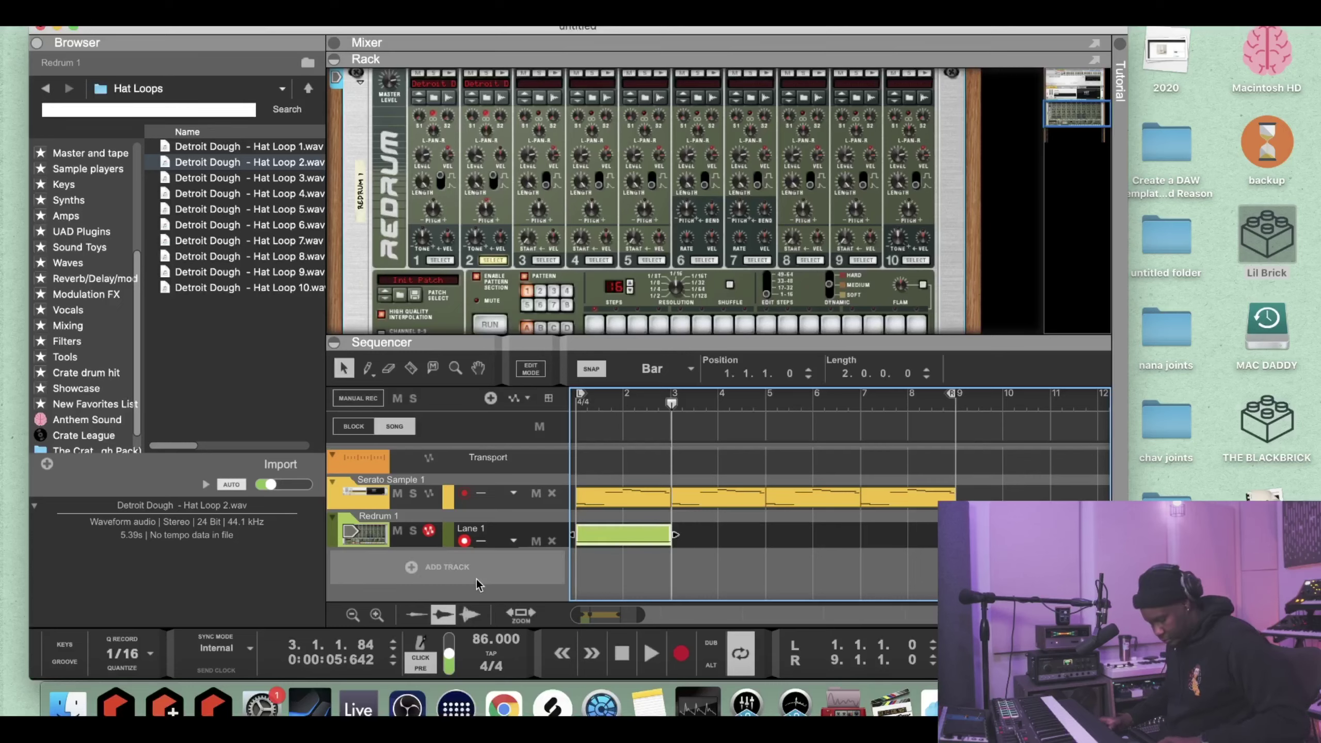
- Duplicate the two-bar Redrum 1 clip three times so the hat loop fills bars 1 to 8
{"action": "key", "text": "super+d"}
{"action": "key", "text": "super+d"}
{"action": "key", "text": "super+d"}
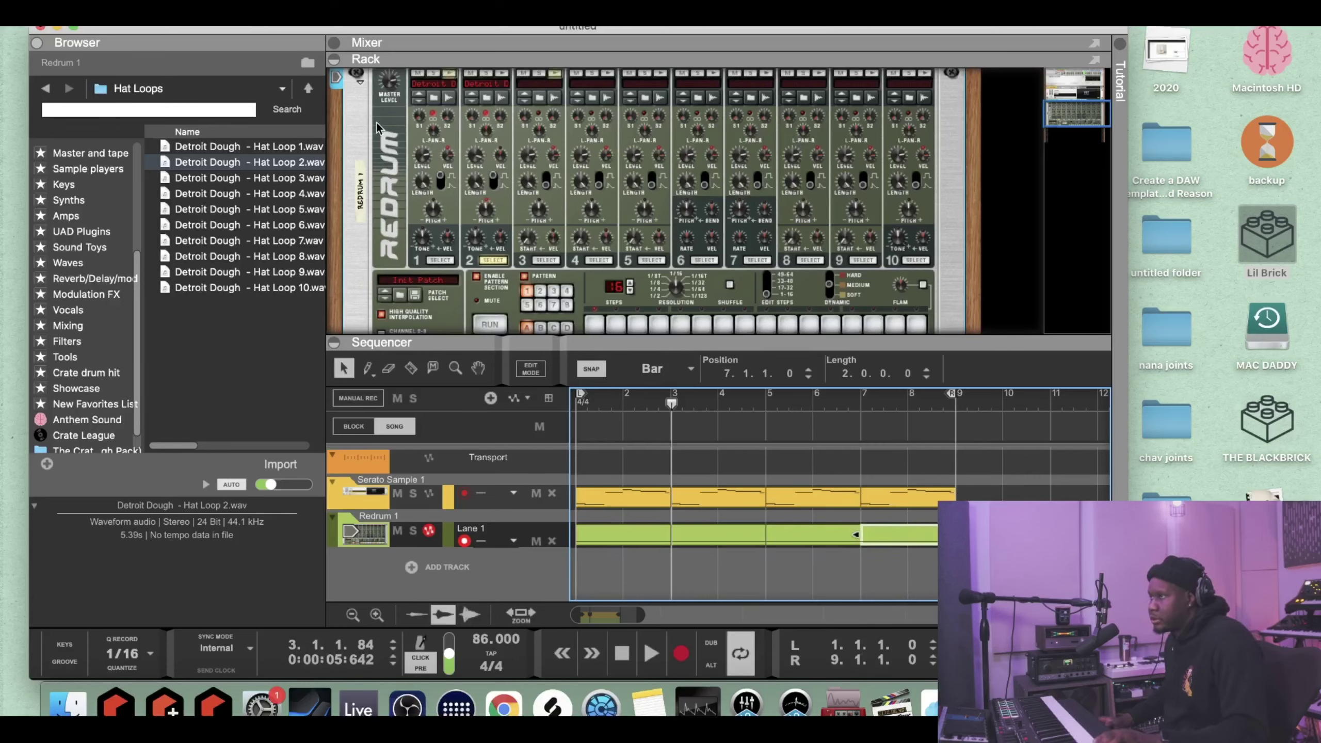
- Audition Rim 01 to Rim 04 from the pack's Rims folder and load Rim 04 into Redrum channel 3
{"action": "left_click", "coordinate": [208, 88]}
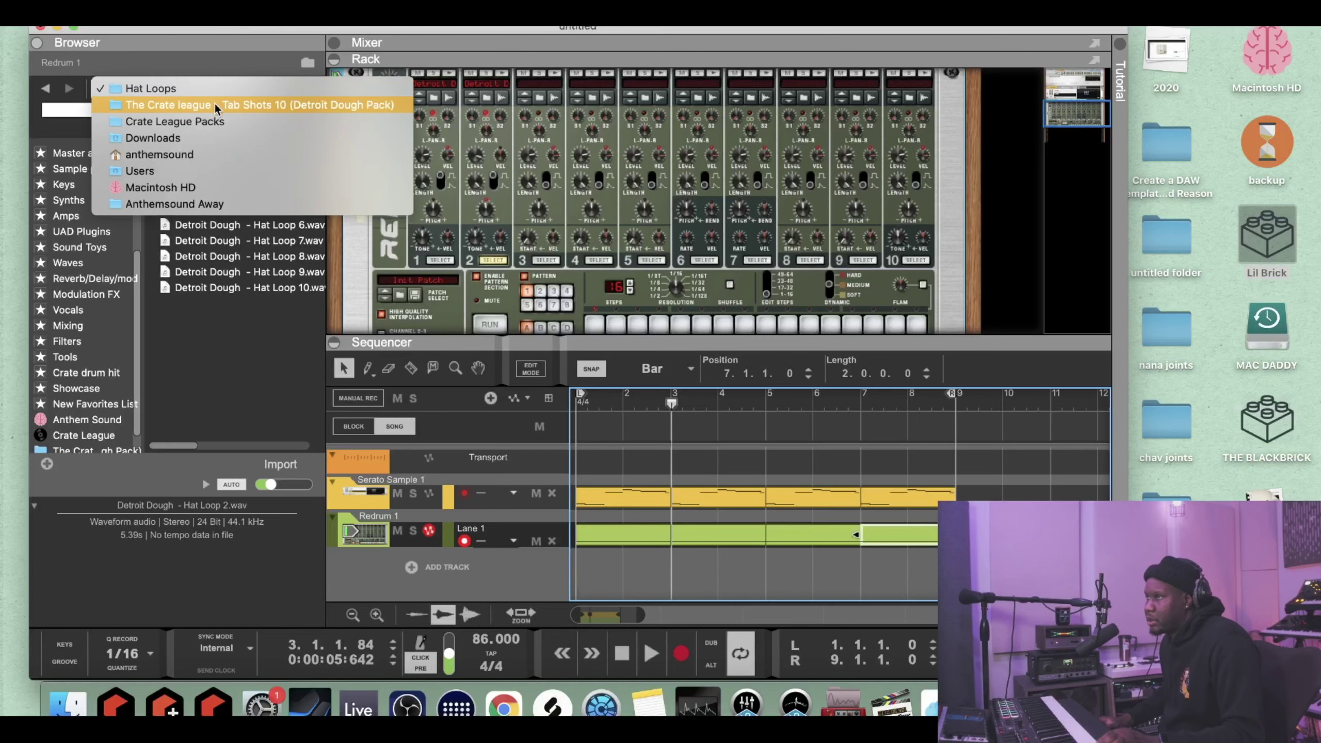
{"action": "left_click", "coordinate": [218, 106]}
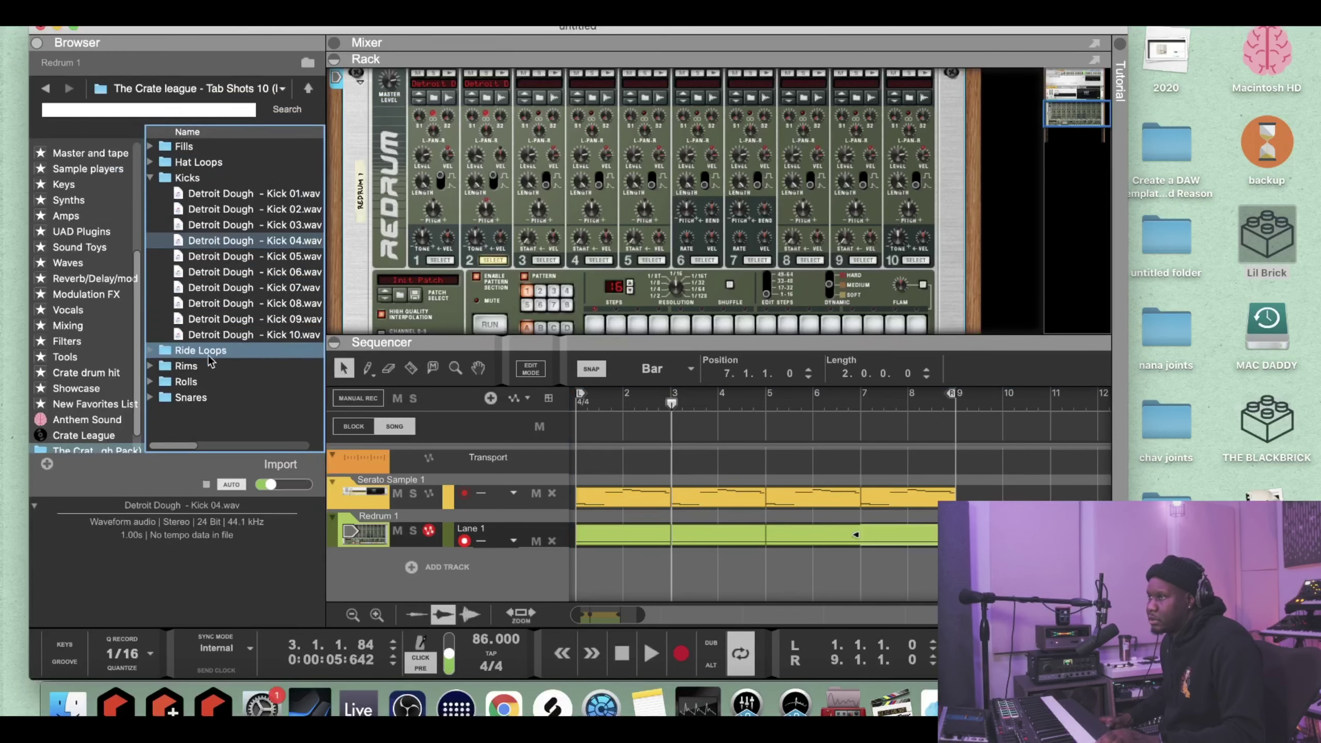
{"action": "left_click", "coordinate": [187, 367]}
{"action": "double_click", "coordinate": [187, 367]}
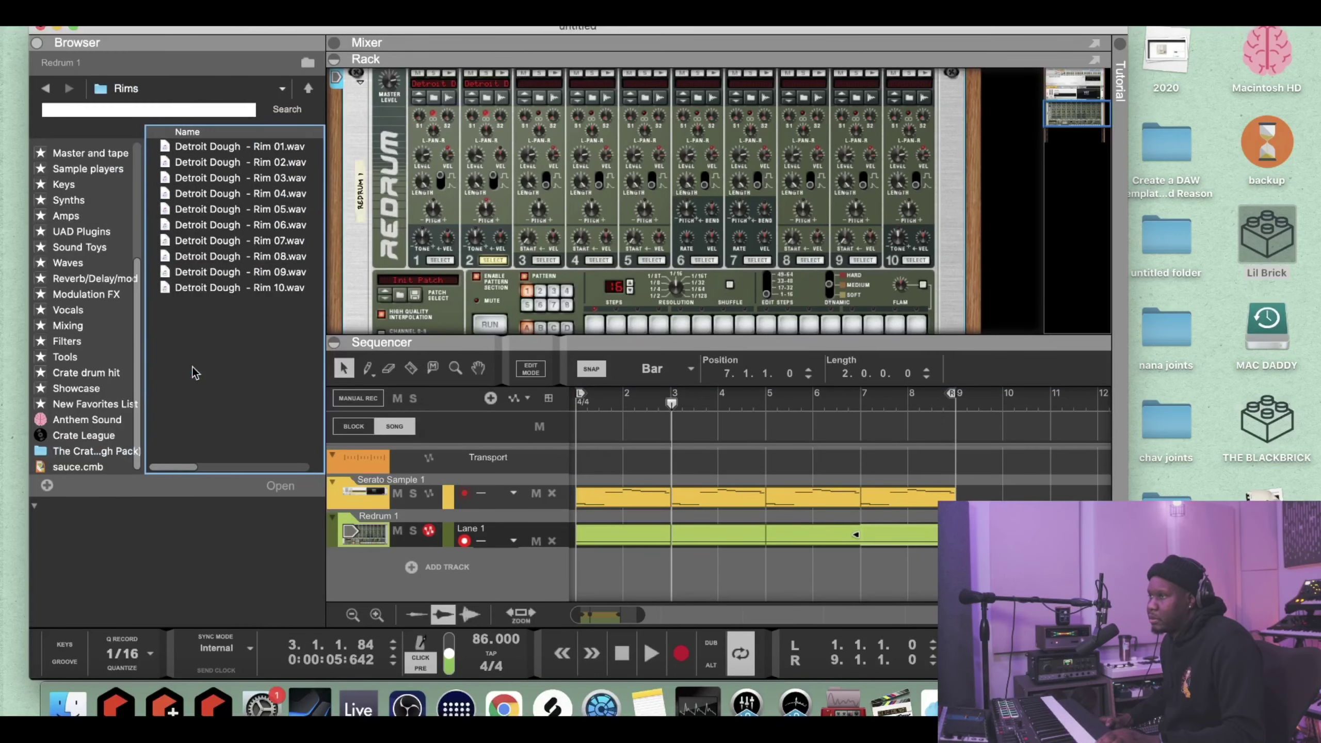
{"action": "left_click", "coordinate": [203, 150]}
{"action": "left_click", "coordinate": [204, 162]}
{"action": "left_click", "coordinate": [210, 177]}
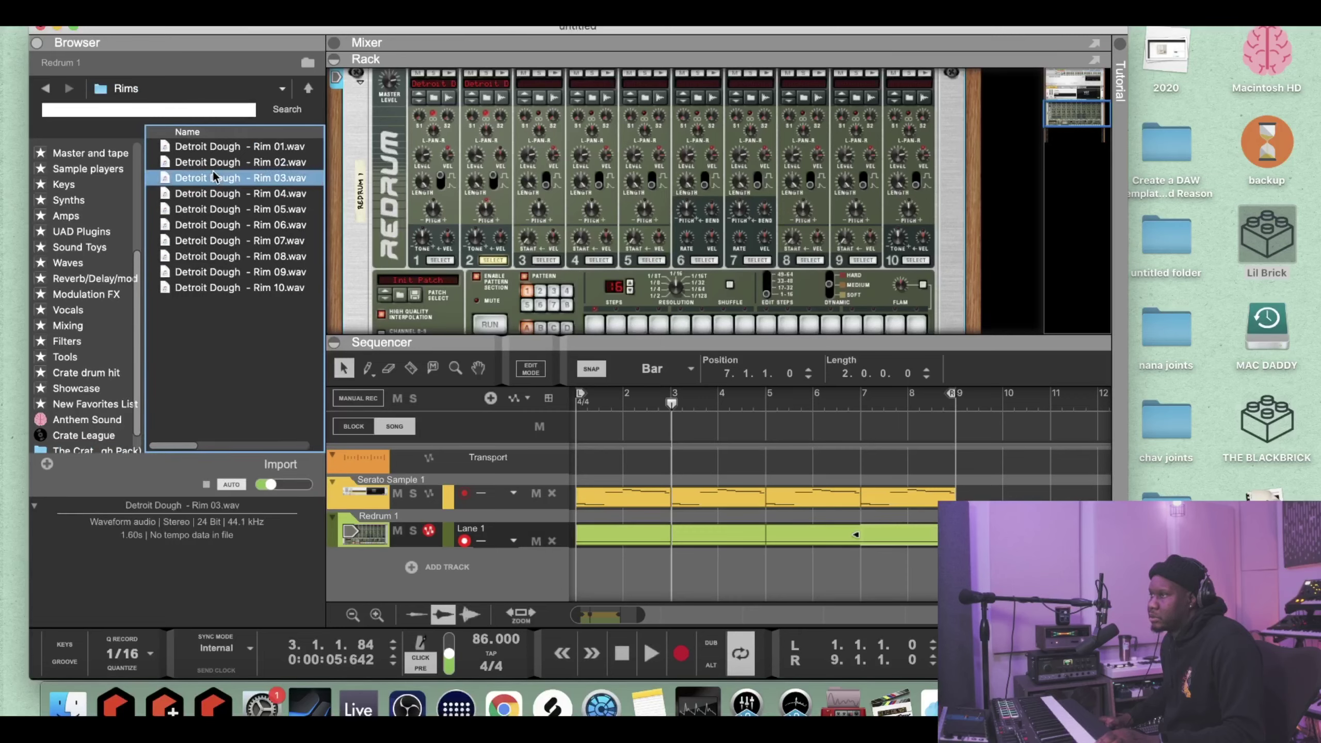
{"action": "left_click", "coordinate": [212, 193]}
{"action": "left_click_drag", "start_coordinate": [213, 194], "coordinate": [541, 172]}
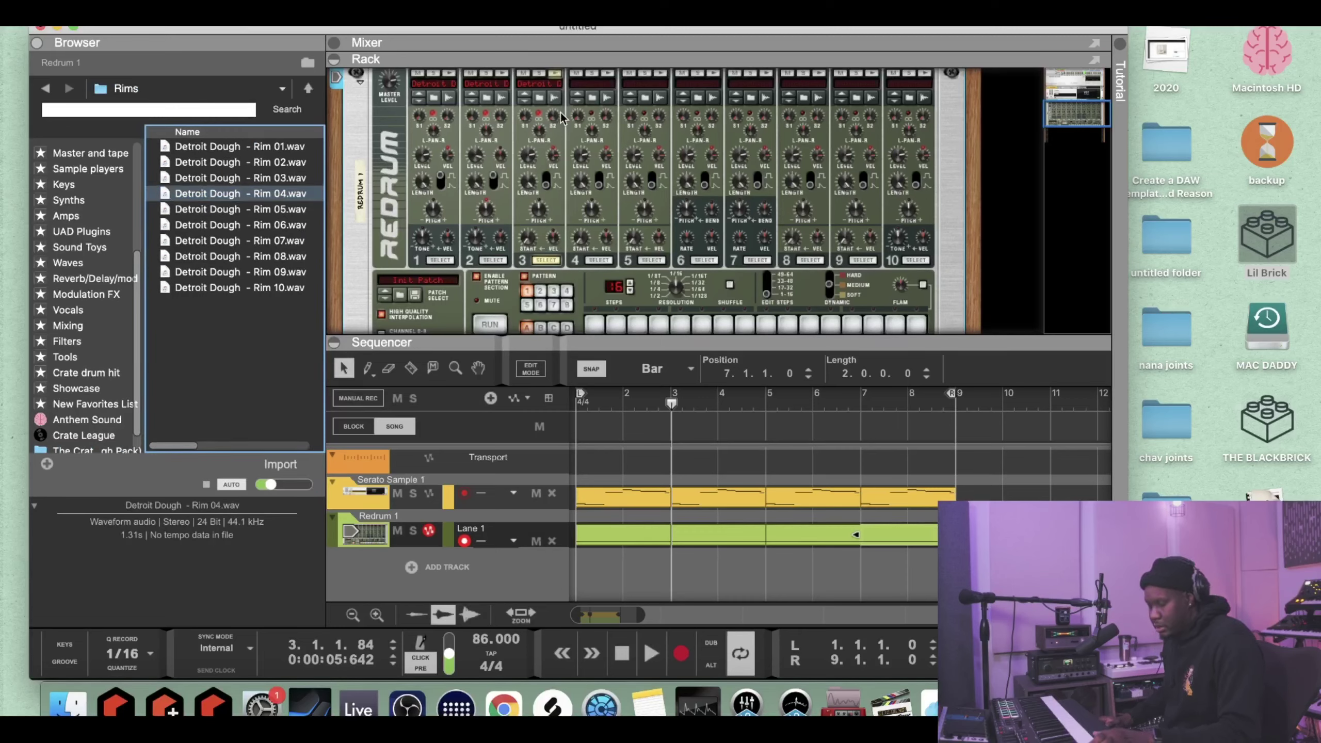
- Play the arrangement with the hat loop and sample clips, stop, and return to bar 1
{"action": "left_click", "coordinate": [621, 653]}
{"action": "left_click", "coordinate": [651, 654]}
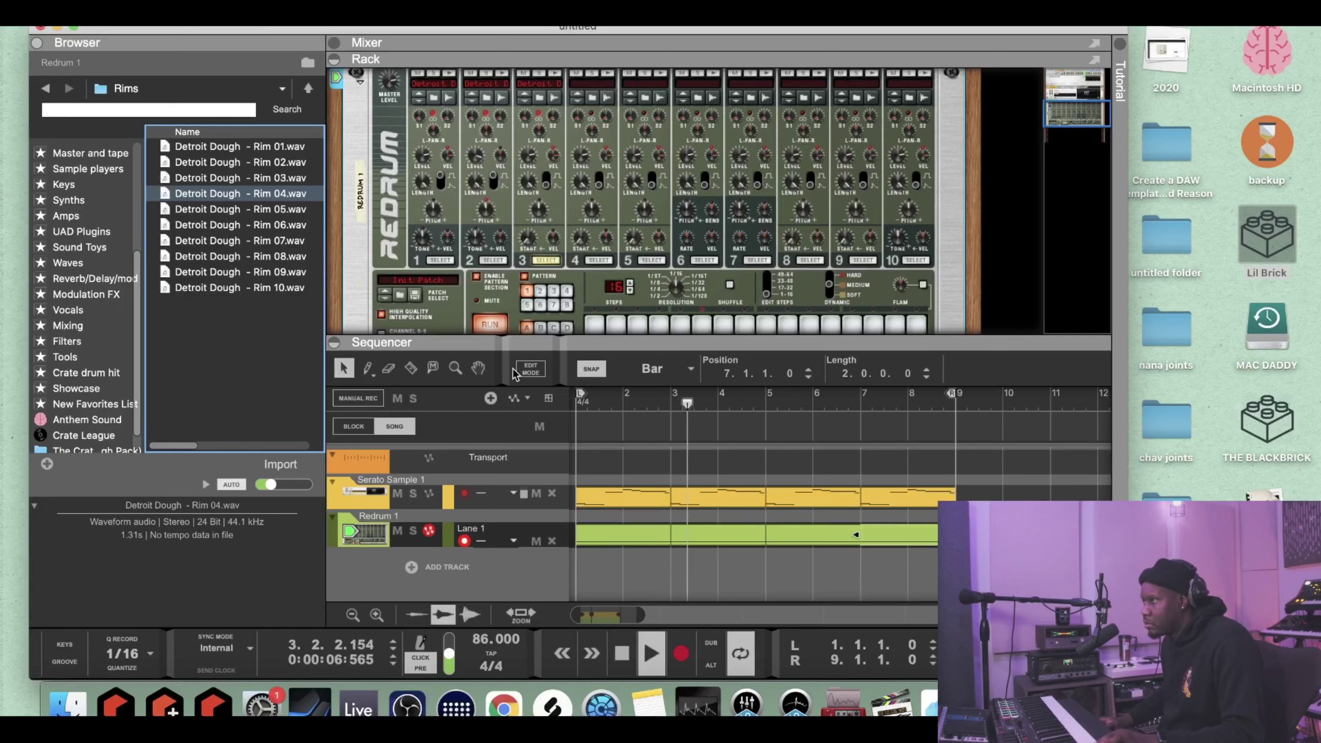
{"action": "left_click", "coordinate": [619, 653]}
{"action": "left_click", "coordinate": [621, 657]}
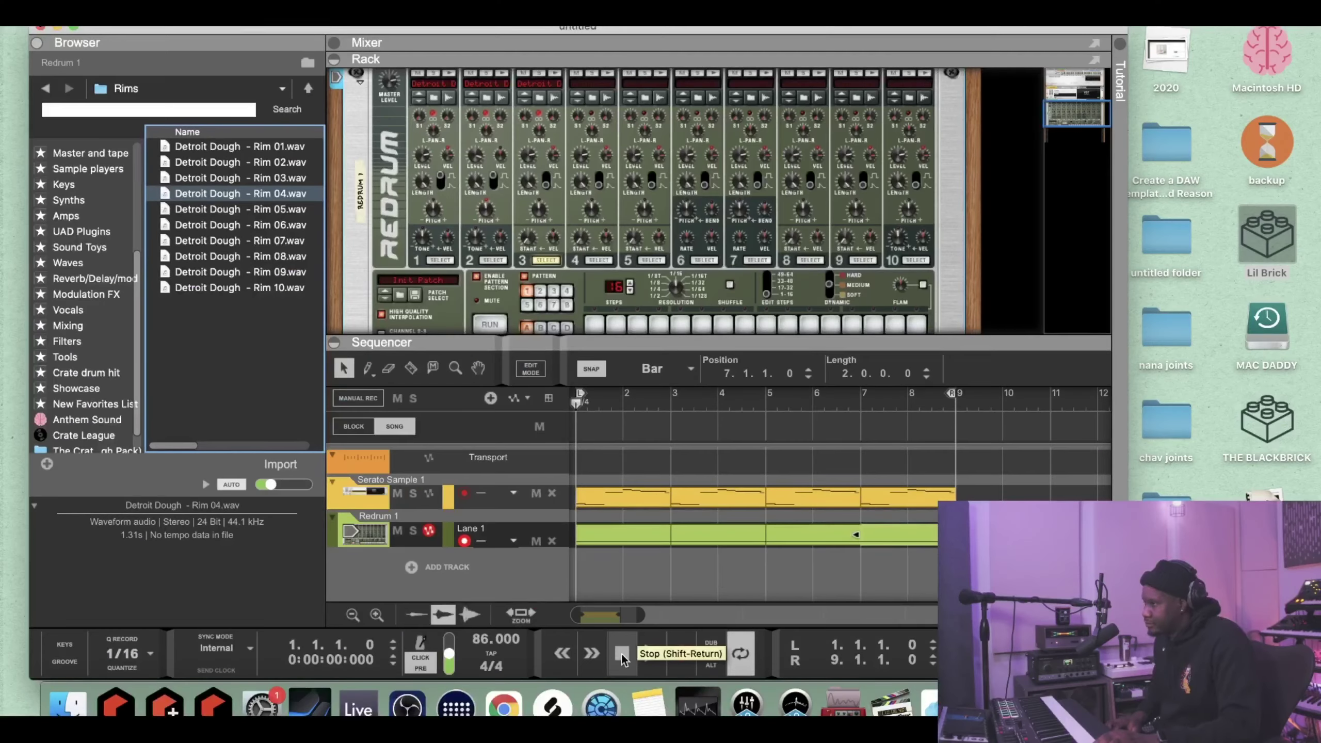
- Add a second overdub note lane to the Redrum 1 track
{"action": "left_click", "coordinate": [455, 567]}
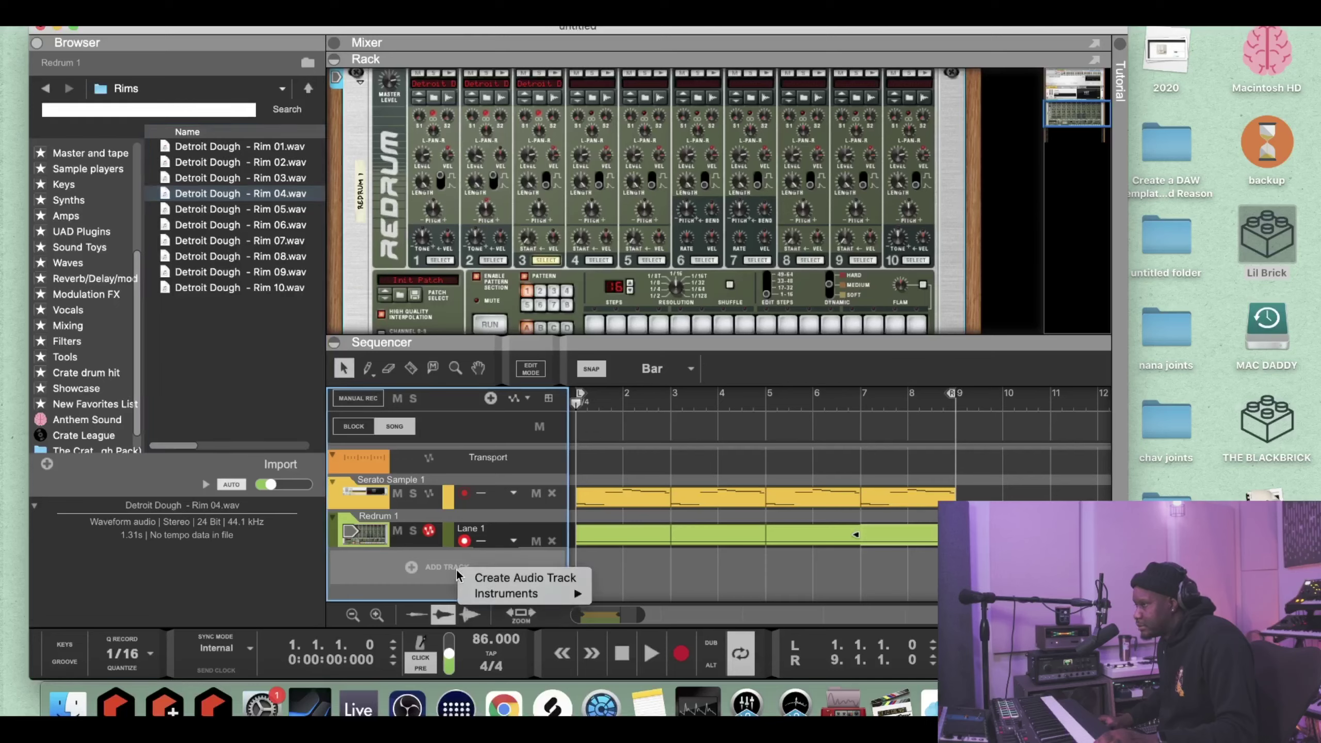
{"action": "left_click", "coordinate": [627, 588]}
{"action": "left_click", "coordinate": [711, 643]}
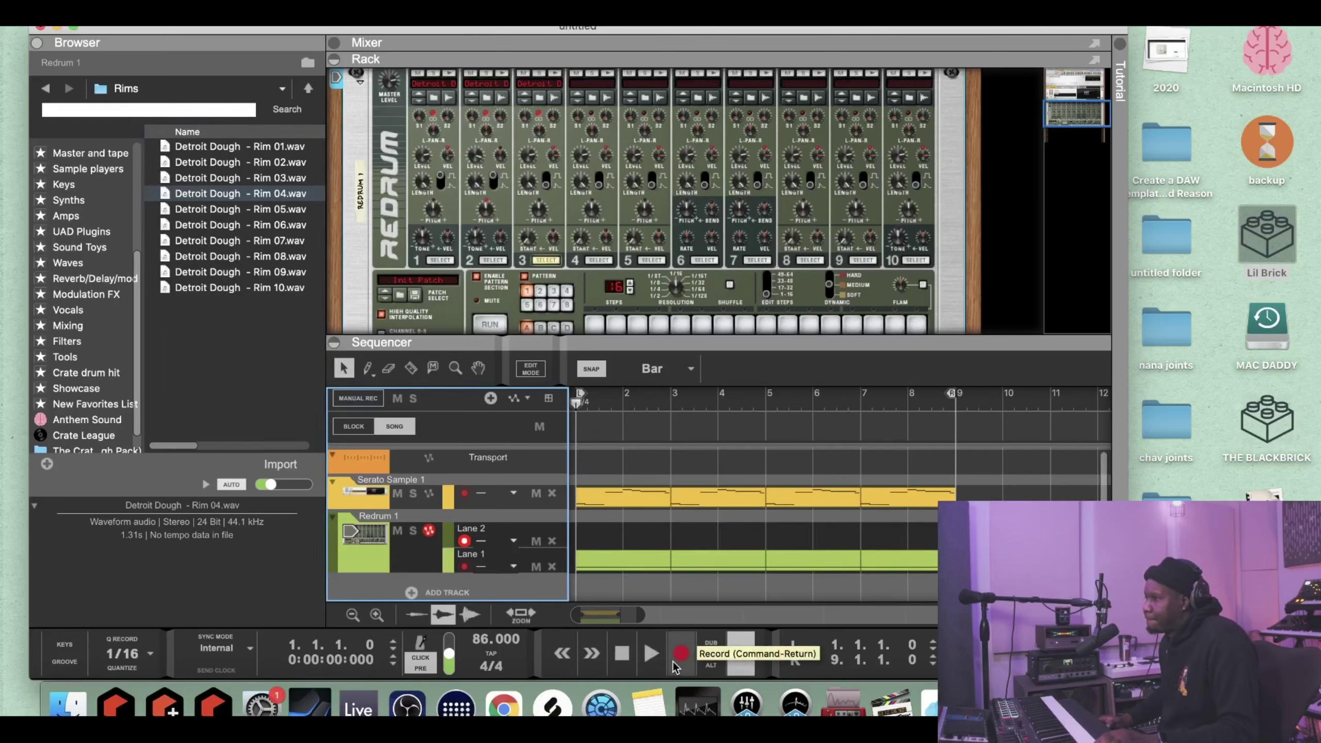
- Record a drum pattern into Lane 2 of Redrum 1 from bar 1 and shorten the recorded clip to four bars
{"action": "left_click", "coordinate": [680, 654]}
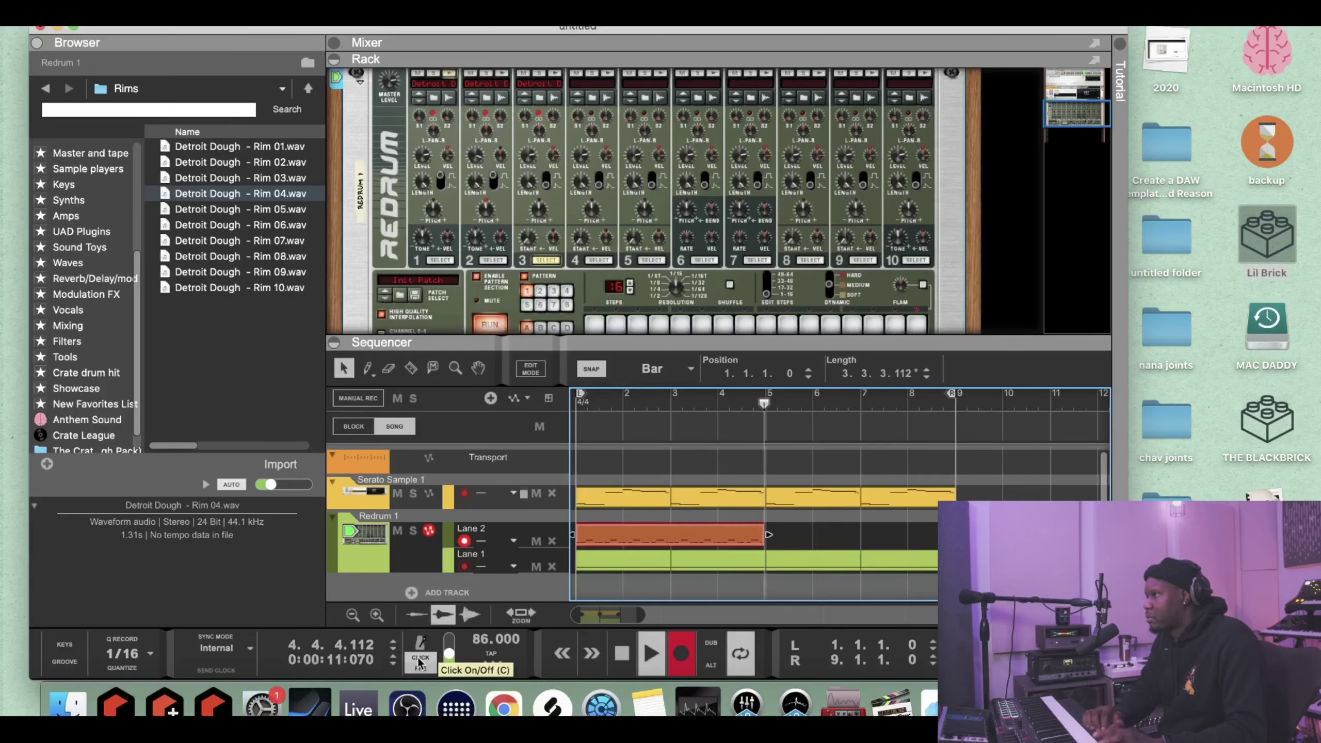
{"action": "key", "text": "space"}
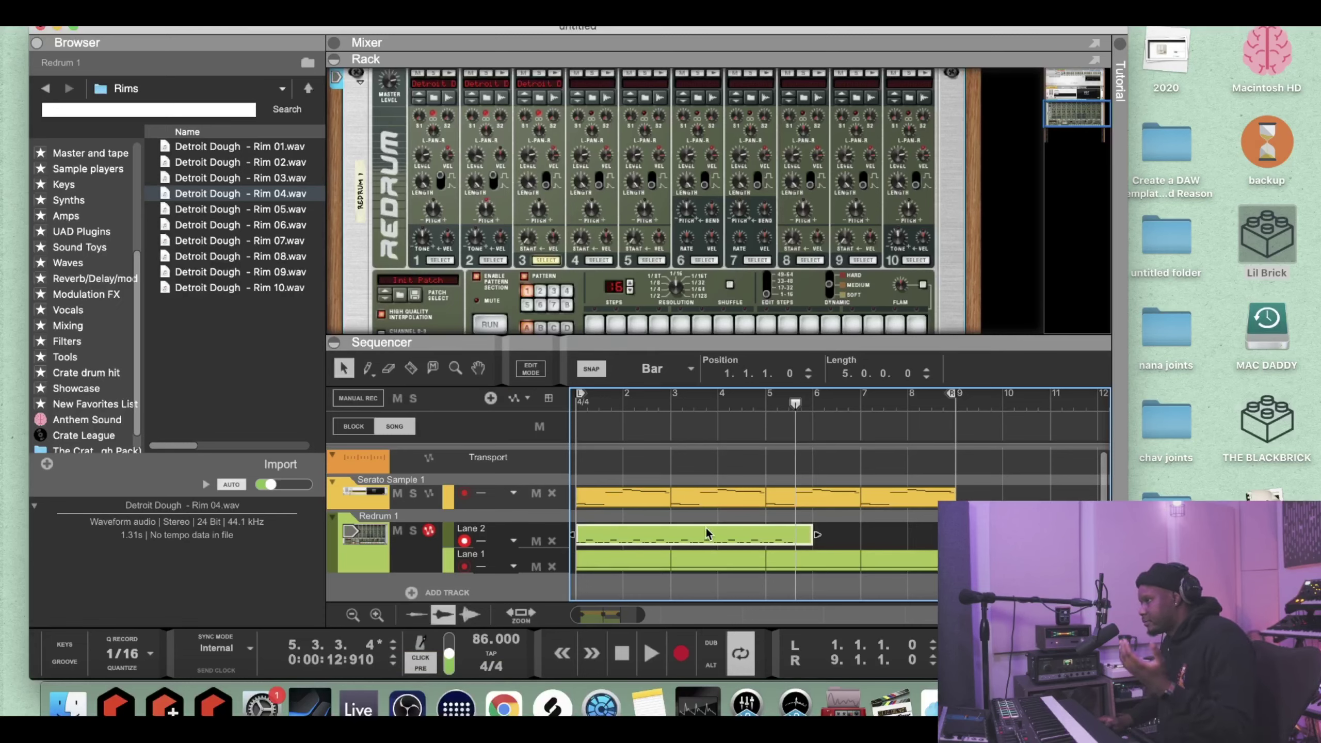
{"action": "left_click", "coordinate": [819, 534]}
{"action": "left_click", "coordinate": [810, 535]}
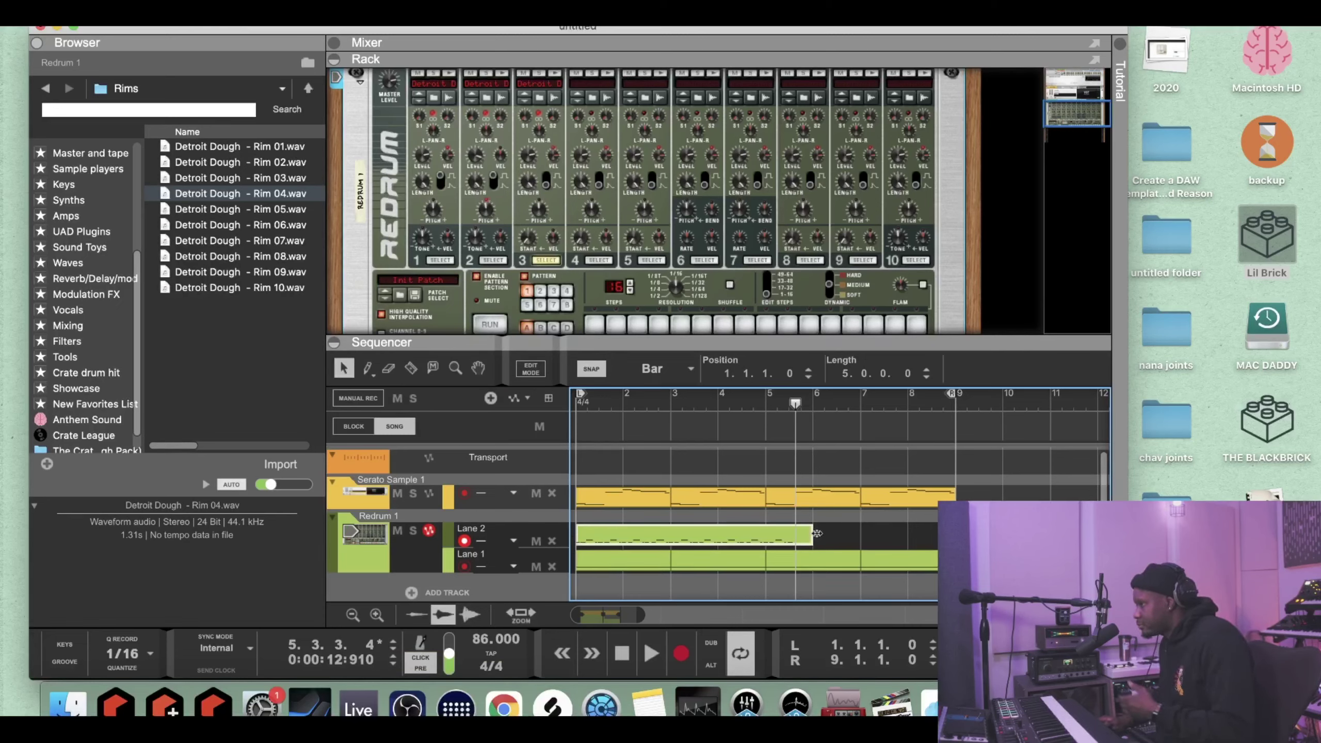
{"action": "left_click", "coordinate": [847, 531]}
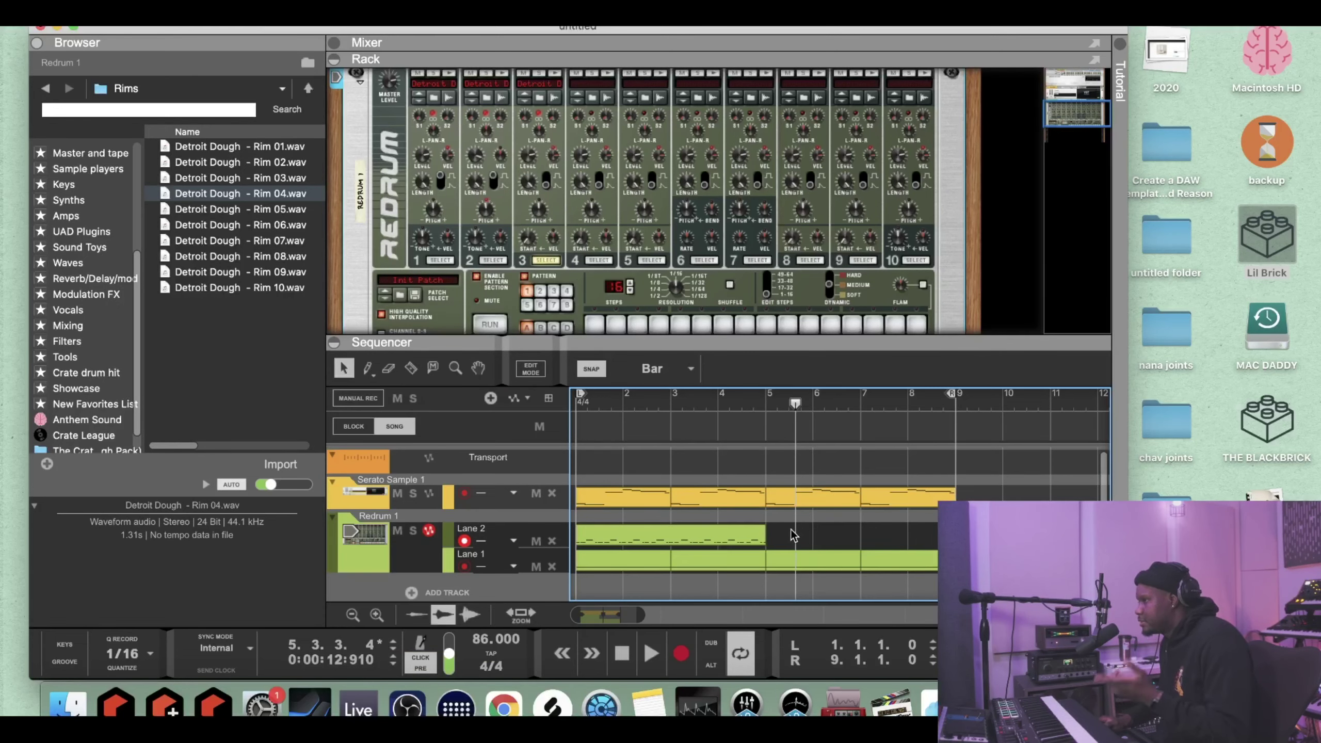
{"action": "left_click_drag", "start_coordinate": [666, 534], "coordinate": [647, 554]}
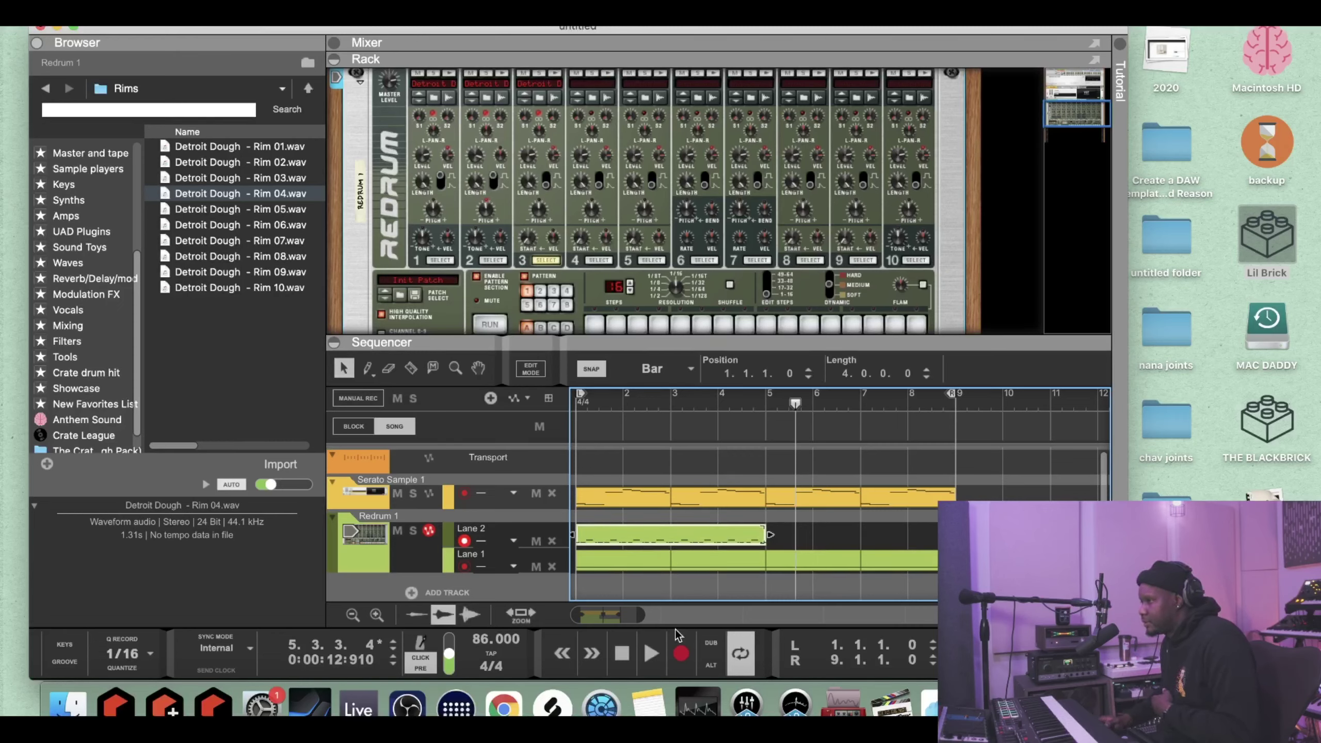
- Play the arrangement from bar 1 with the new Lane 2 drum clip, stop, and return to bar 1
{"action": "left_click", "coordinate": [622, 653]}
{"action": "key", "text": "space"}
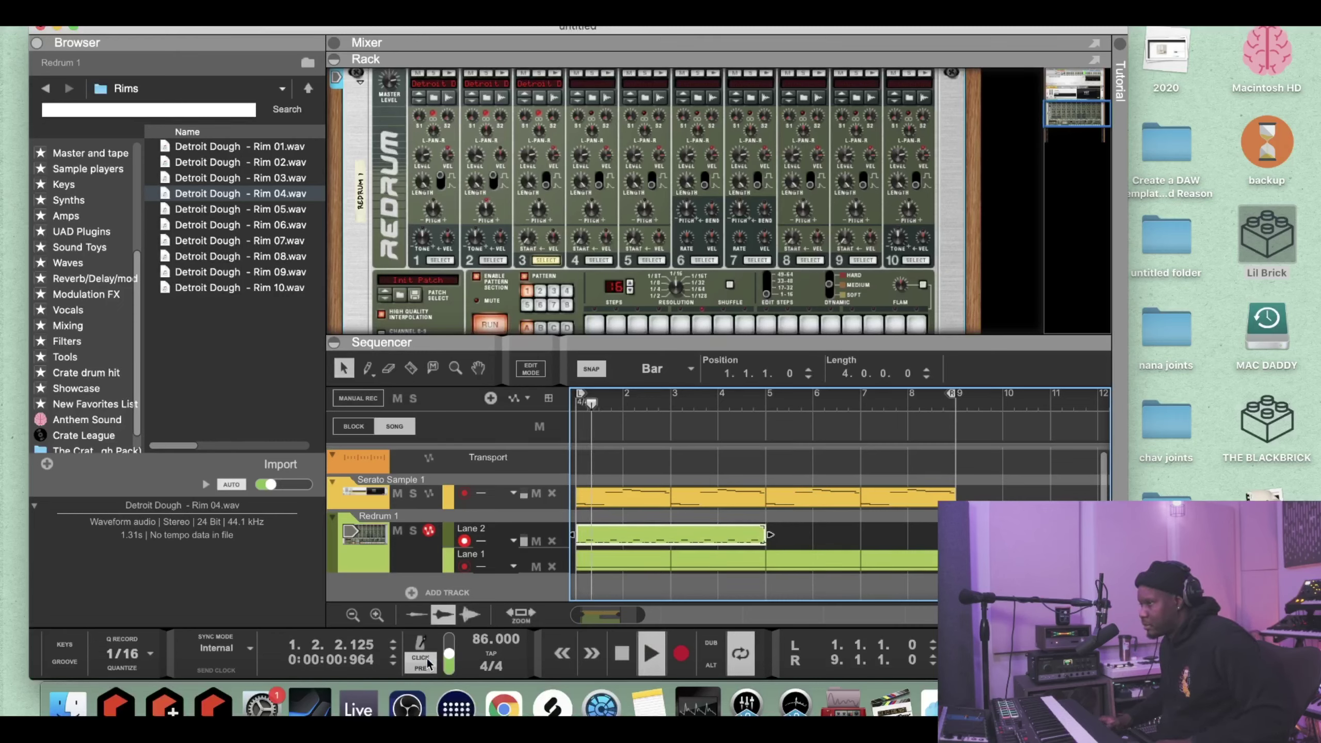
{"action": "left_click_drag", "start_coordinate": [815, 523], "coordinate": [574, 536]}
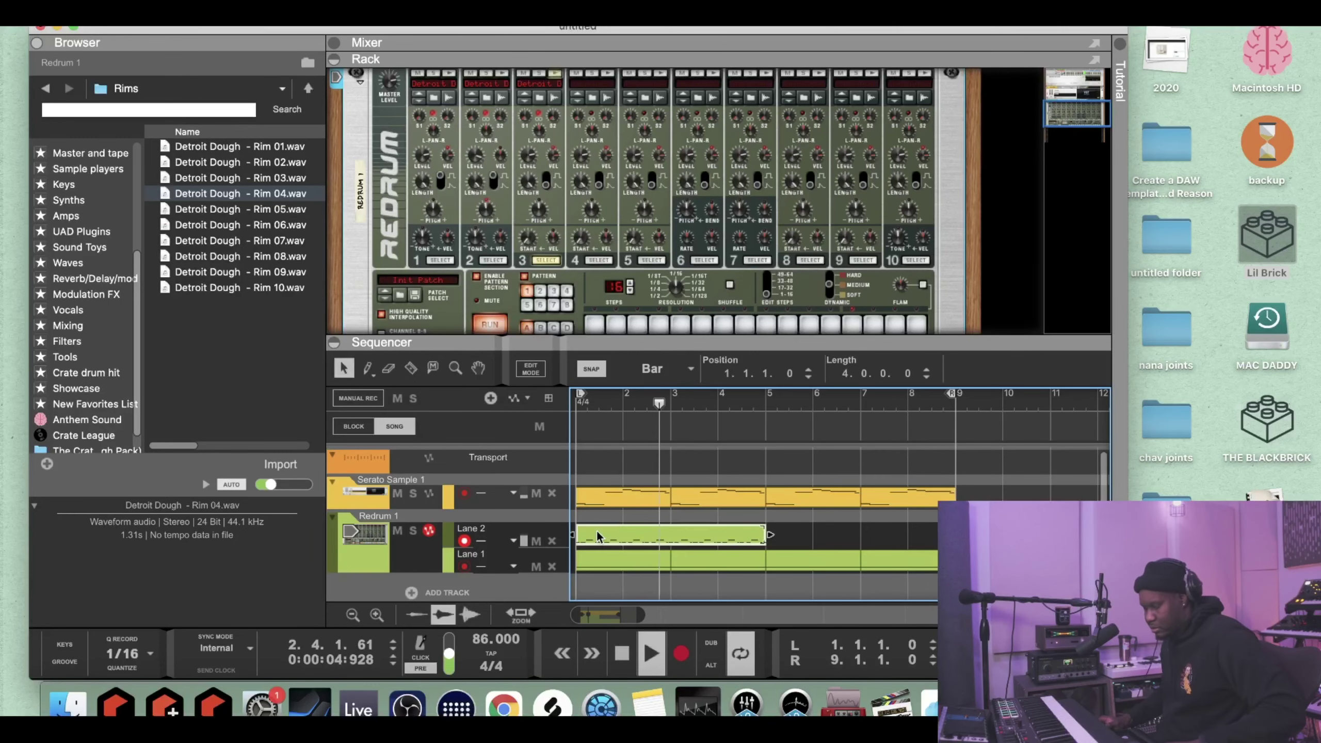
{"action": "left_click", "coordinate": [621, 653]}
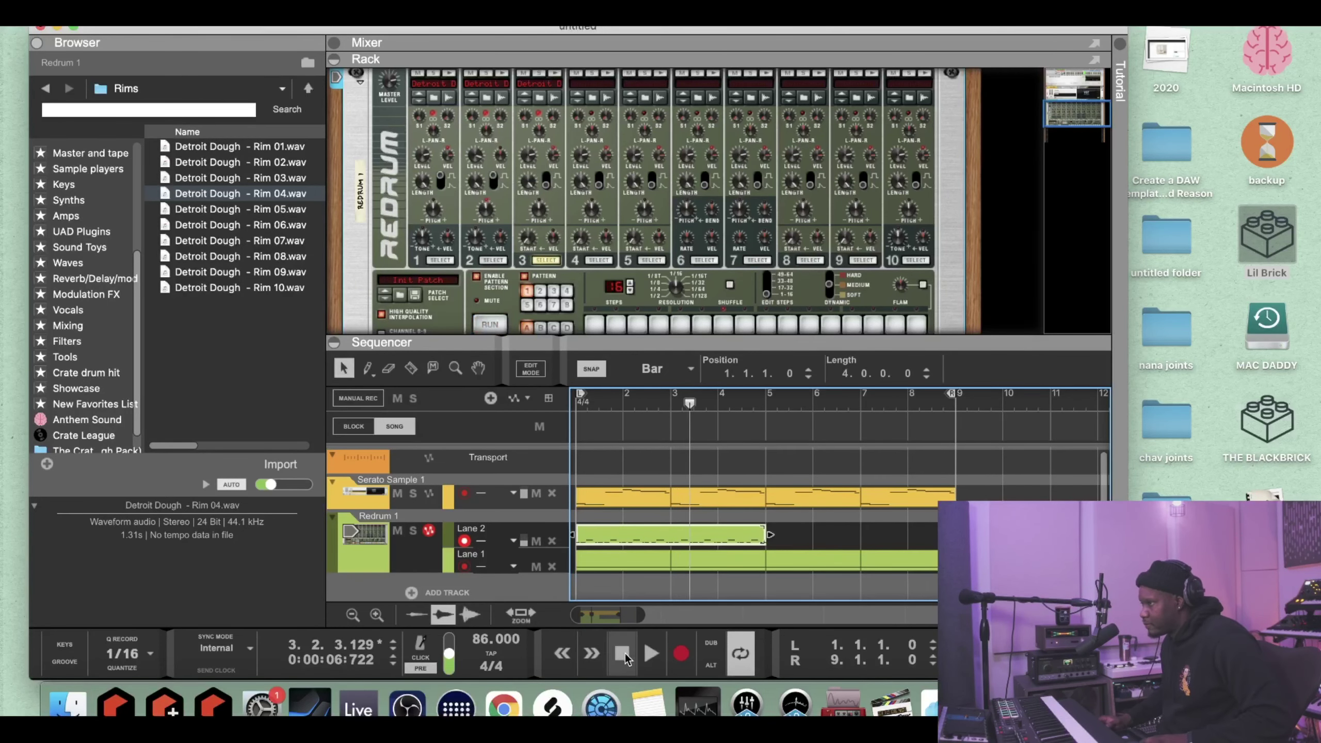
{"action": "left_click", "coordinate": [621, 653]}
- Delete the three duplicated Serato Sample 1 clips from bar 3 onward and open the remaining clip in an enlarged note editor
{"action": "left_click_drag", "start_coordinate": [747, 484], "coordinate": [744, 488]}
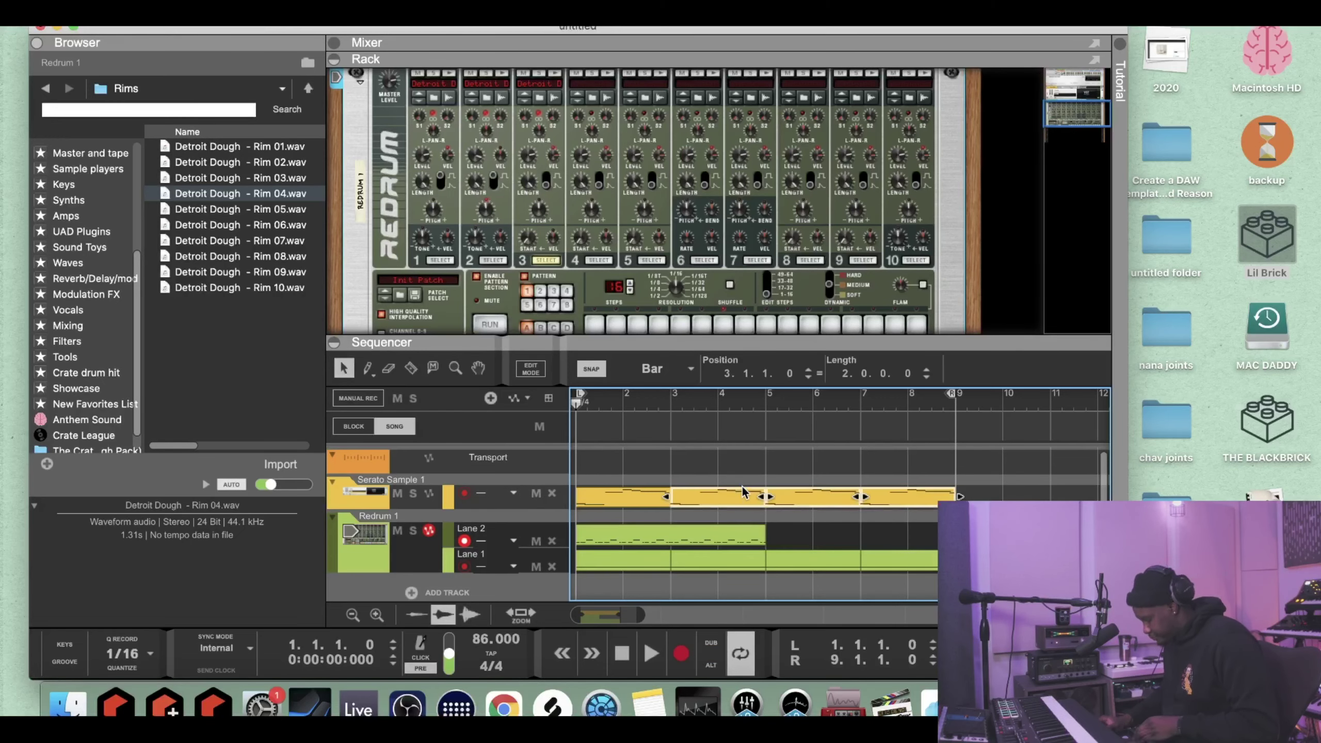
{"action": "key", "text": "Delete"}
{"action": "double_click", "coordinate": [649, 493]}
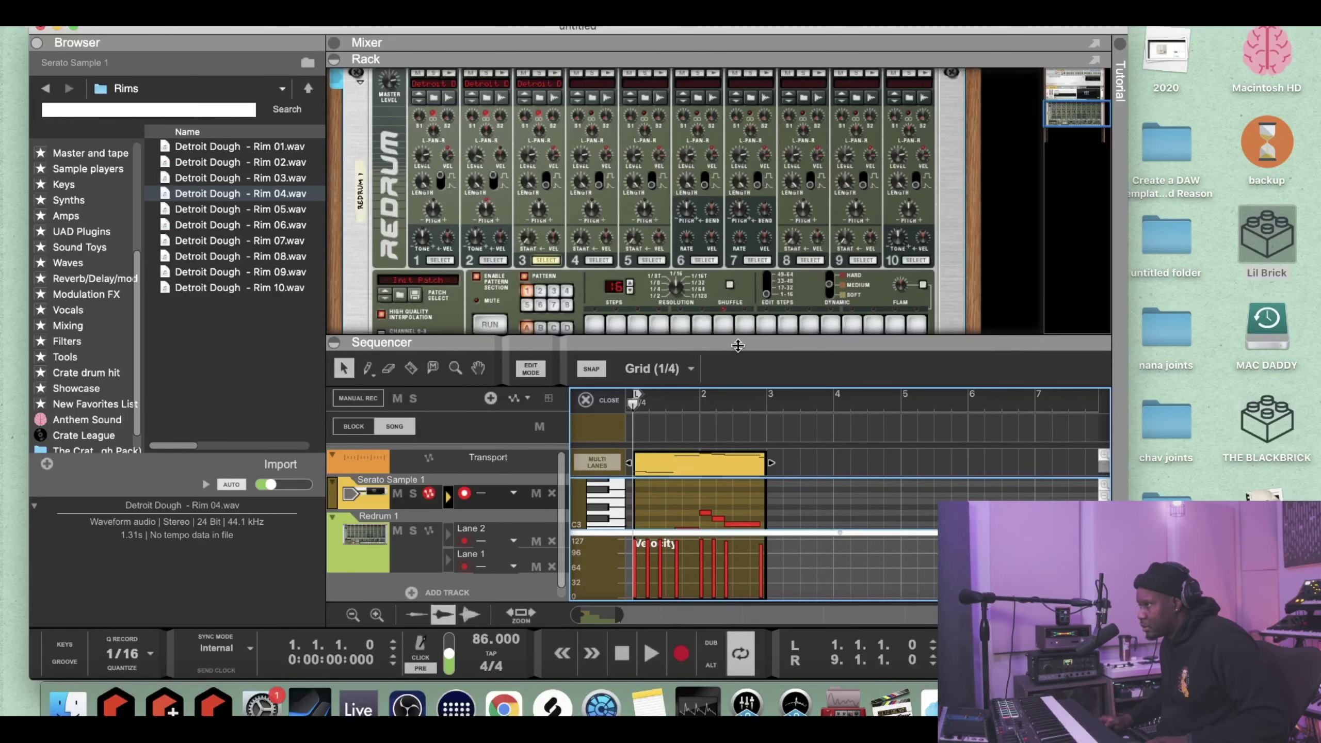
{"action": "left_click_drag", "start_coordinate": [737, 345], "coordinate": [710, 250]}
- Play the Serato Sample phrase and delete the short A2 note at the end of the clip
{"action": "left_click", "coordinate": [658, 656]}
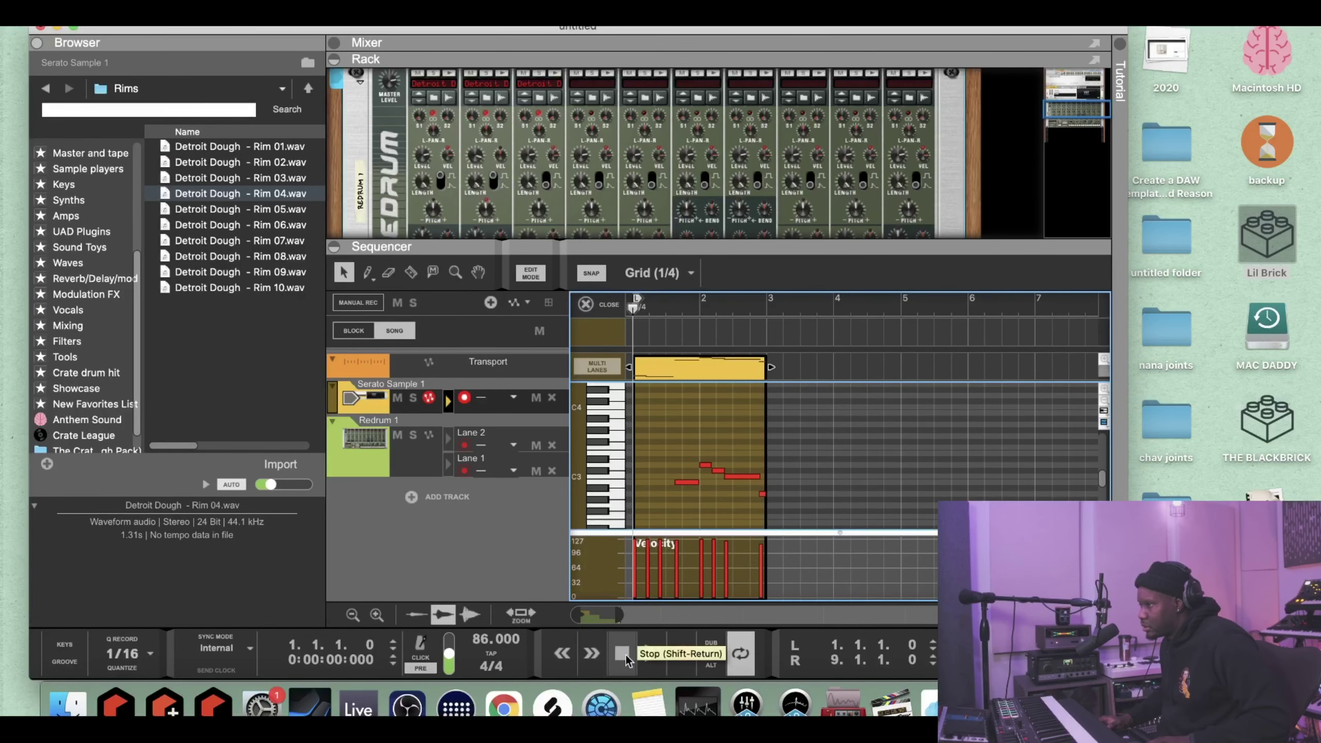
{"action": "scroll", "coordinate": [742, 492], "scroll_direction": "down", "scroll_amount": 5}
{"action": "scroll", "coordinate": [742, 494], "scroll_direction": "up", "scroll_amount": 3}
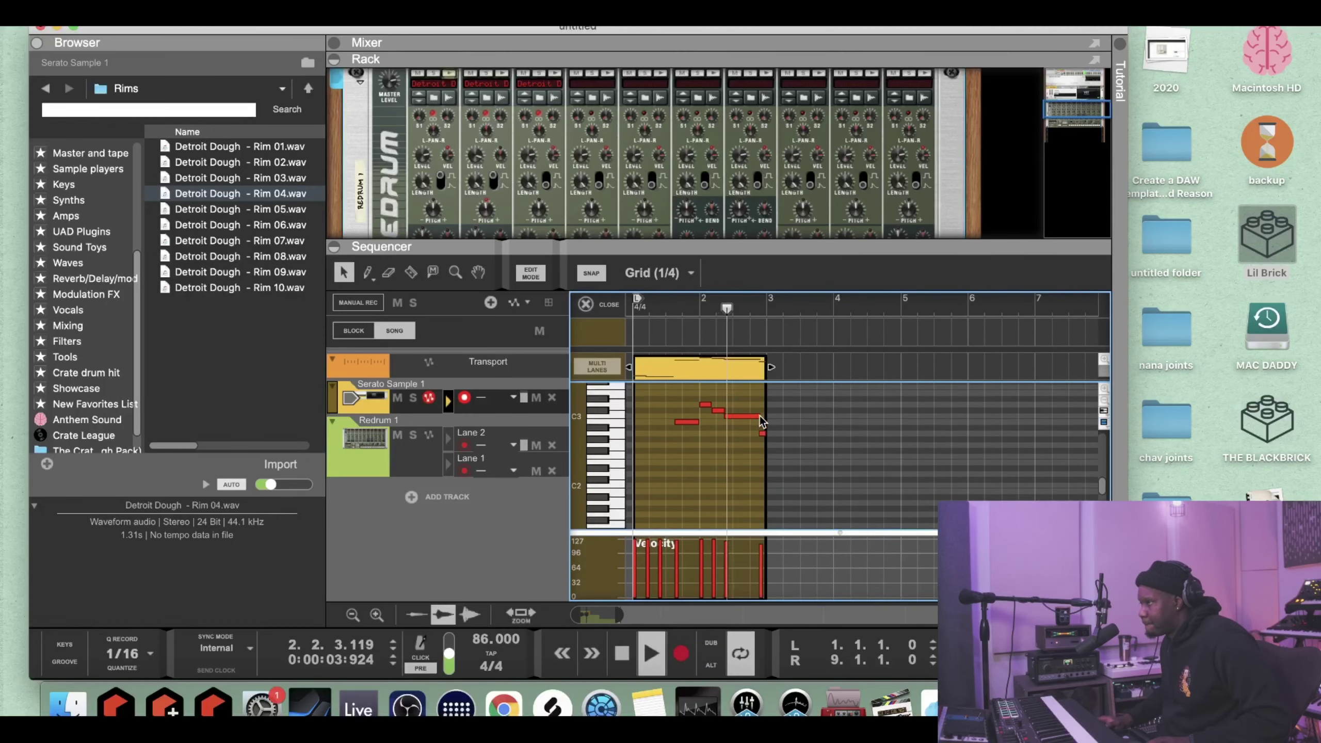
{"action": "left_click", "coordinate": [762, 433]}
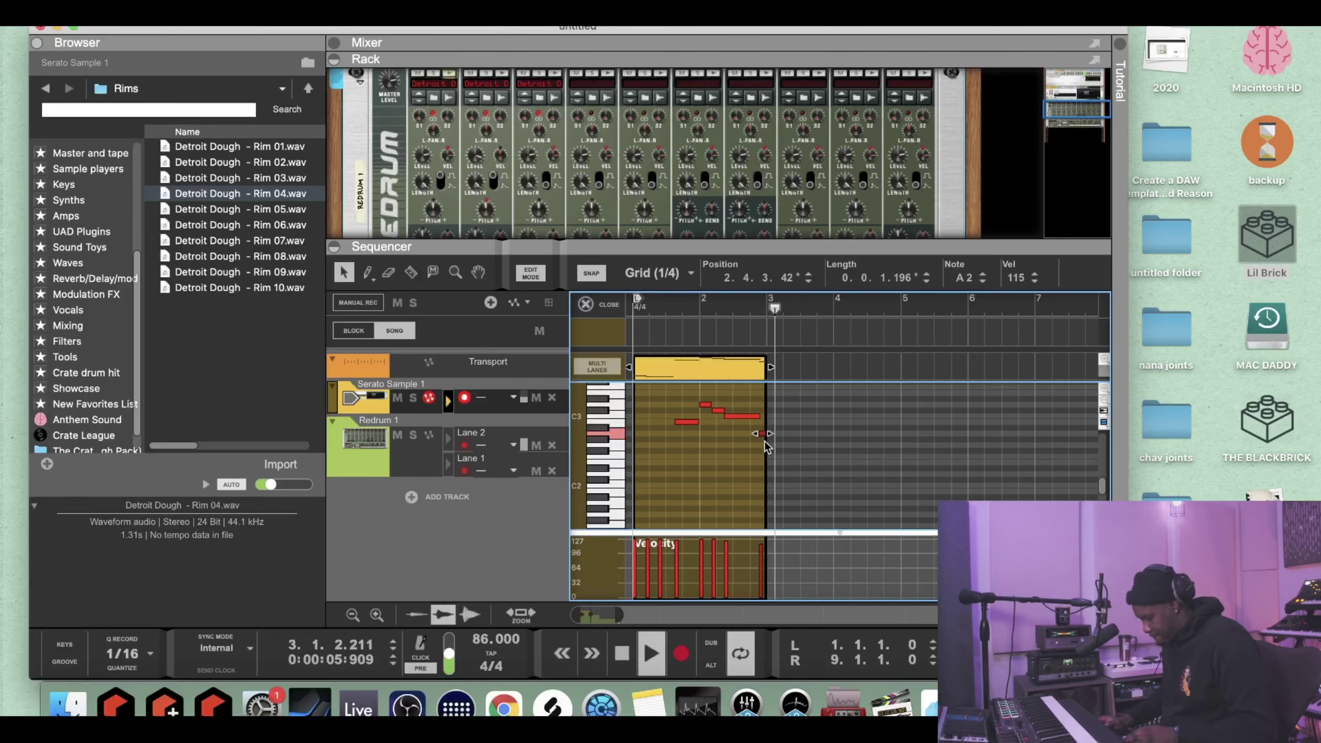
{"action": "key", "text": "Delete"}
- Extend the last C3 note to the end of the two-bar Serato Sample clip
{"action": "left_click", "coordinate": [757, 416]}
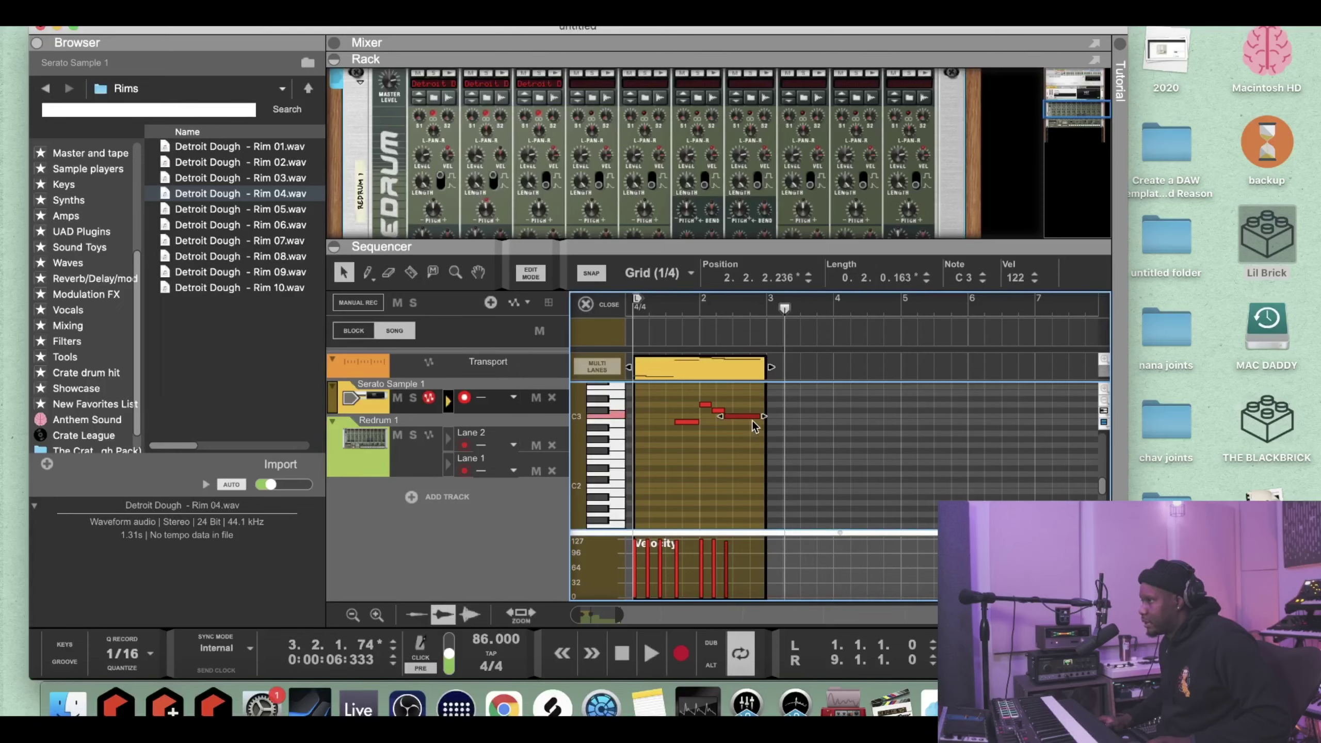
{"action": "left_click", "coordinate": [762, 417]}
{"action": "left_click", "coordinate": [759, 415]}
{"action": "left_click", "coordinate": [763, 417]}
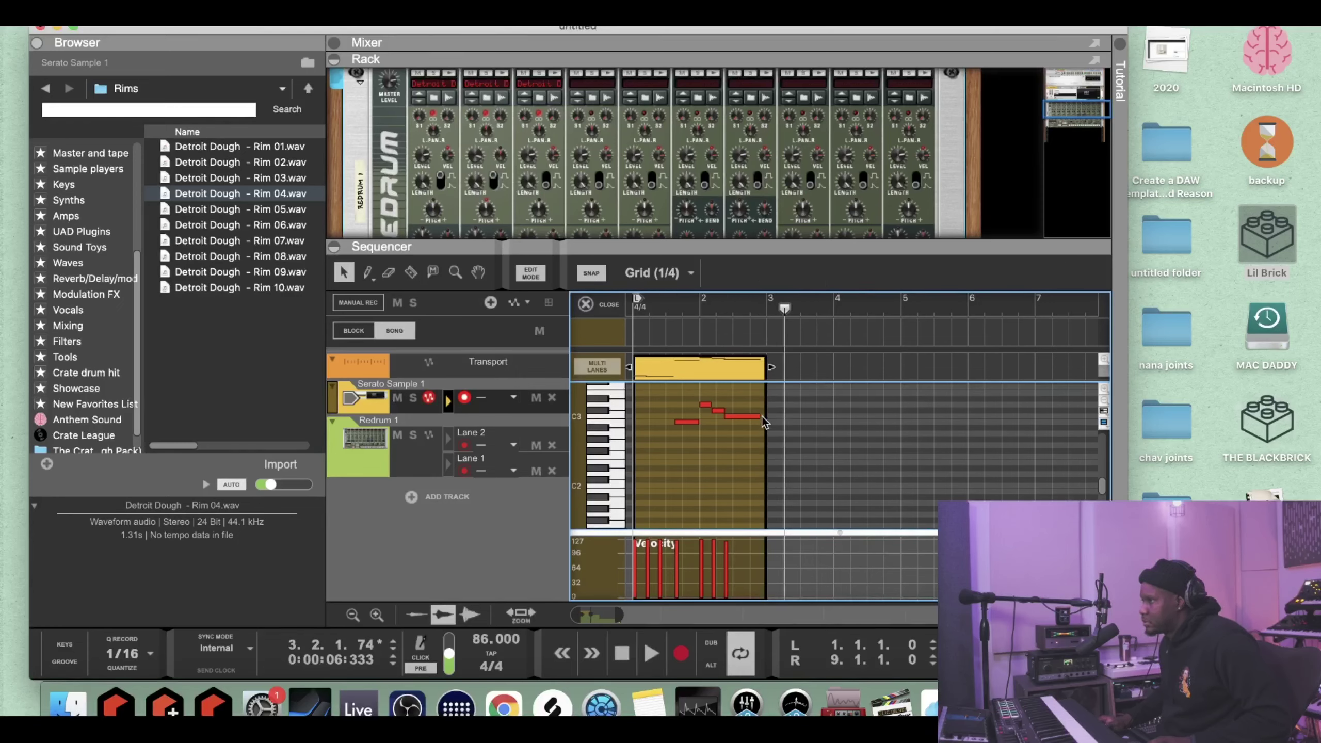
{"action": "left_click_drag", "start_coordinate": [759, 417], "coordinate": [771, 422]}
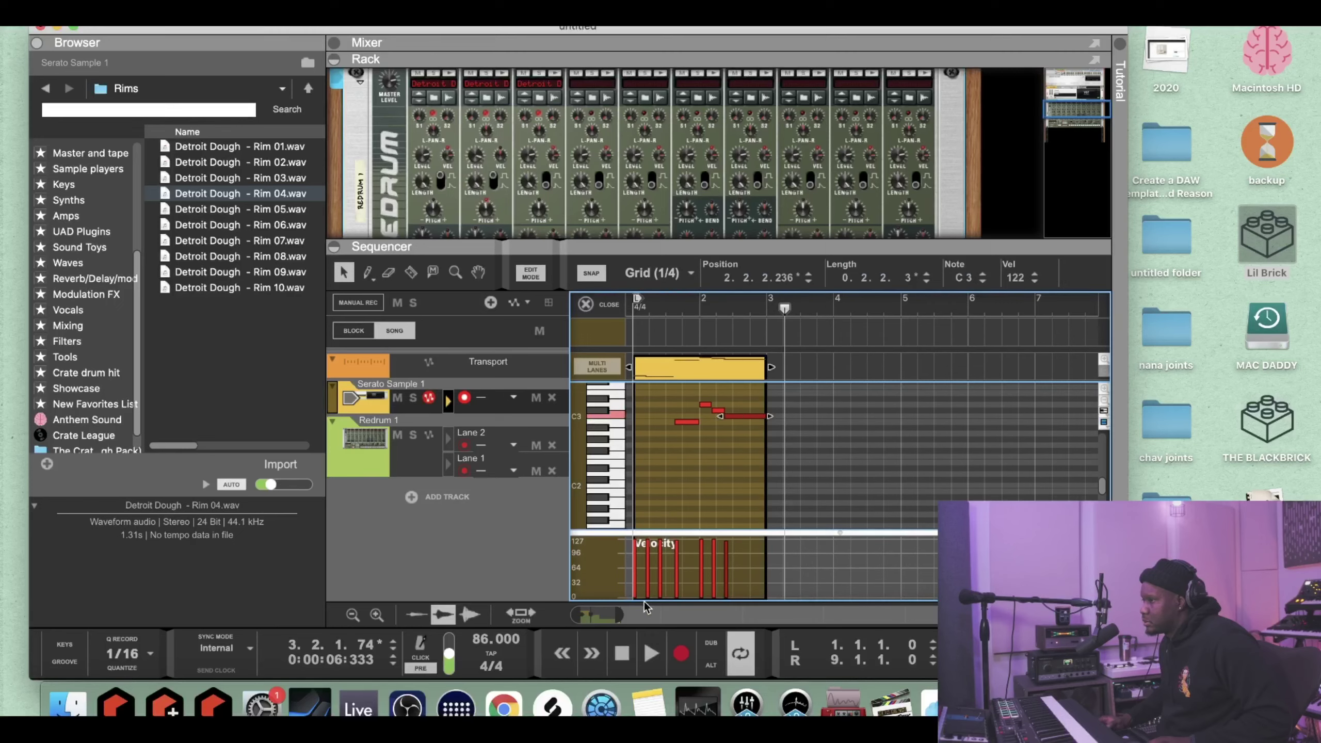
- Play the edited phrase from bar 1, check the B2 note, and close the clip editor
{"action": "left_click", "coordinate": [621, 653]}
{"action": "key", "text": "space"}
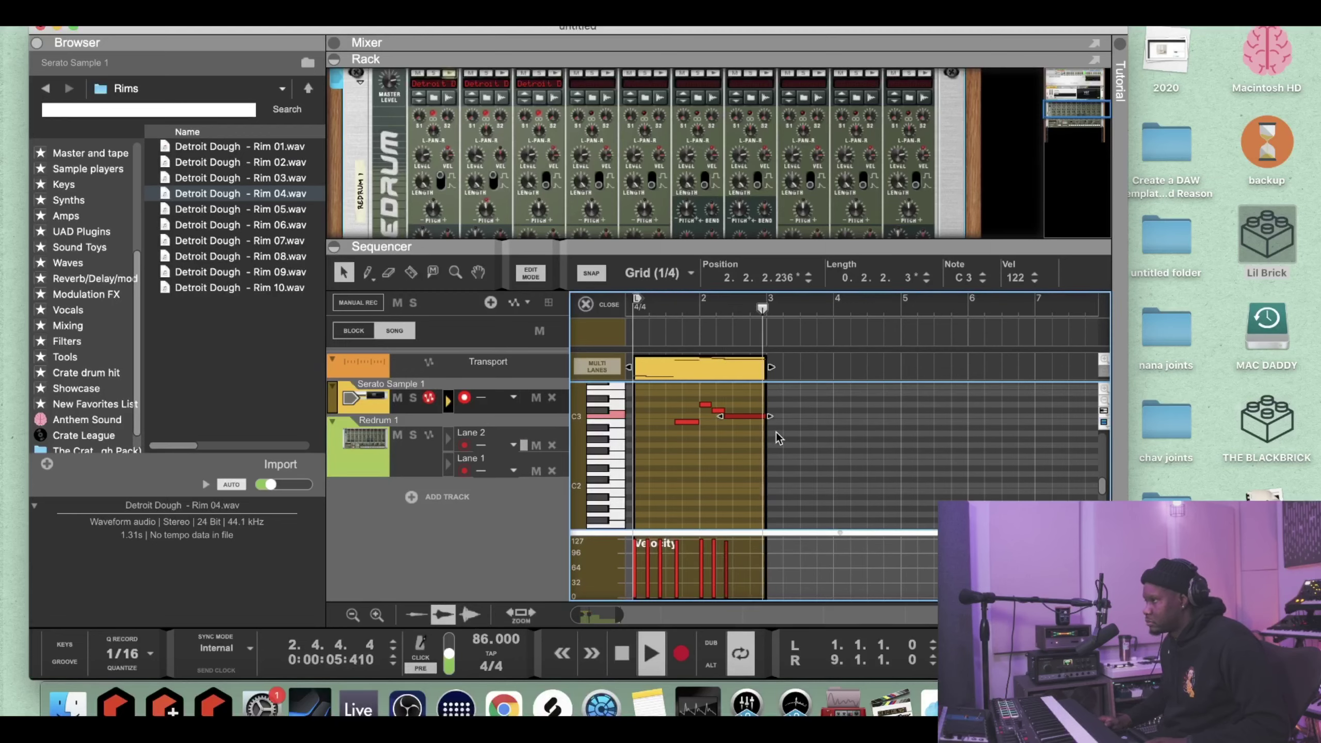
{"action": "key", "text": "space"}
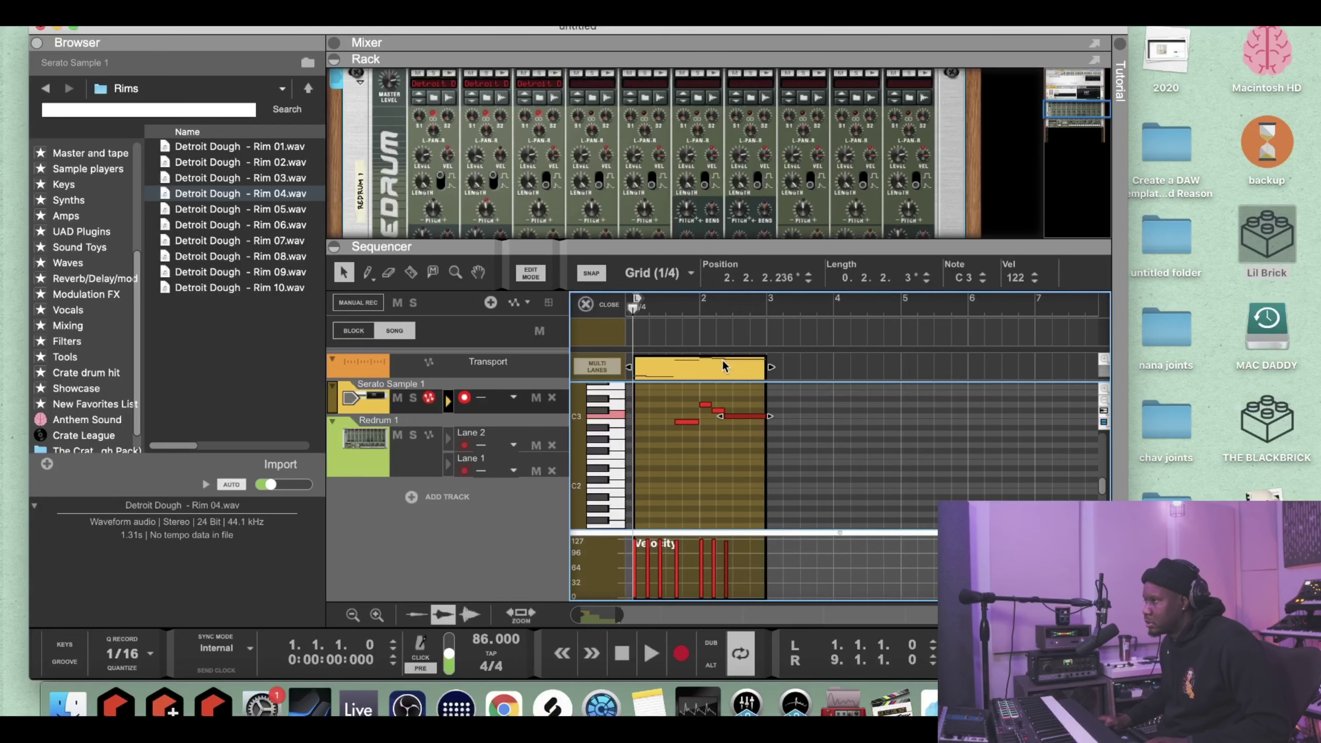
{"action": "right_click", "coordinate": [723, 367]}
{"action": "left_click", "coordinate": [767, 645]}
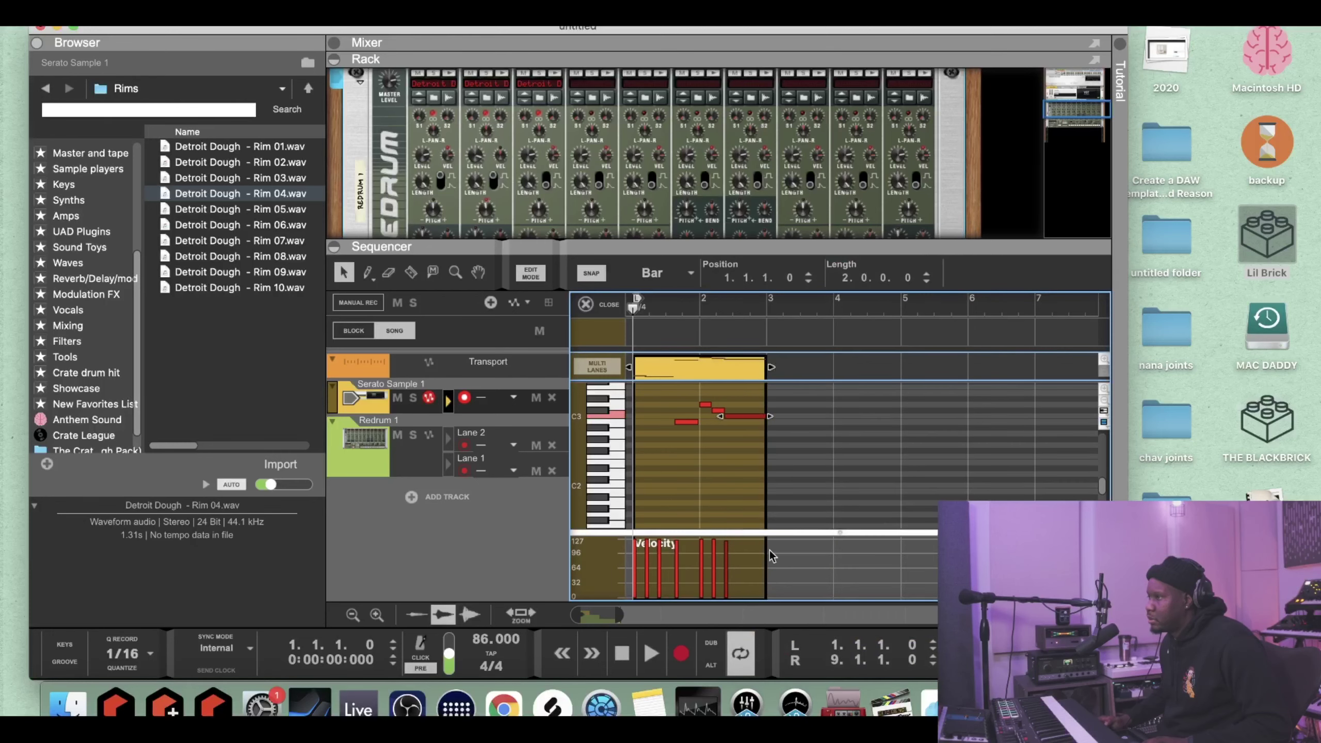
{"action": "left_click", "coordinate": [715, 457]}
{"action": "left_click", "coordinate": [702, 422]}
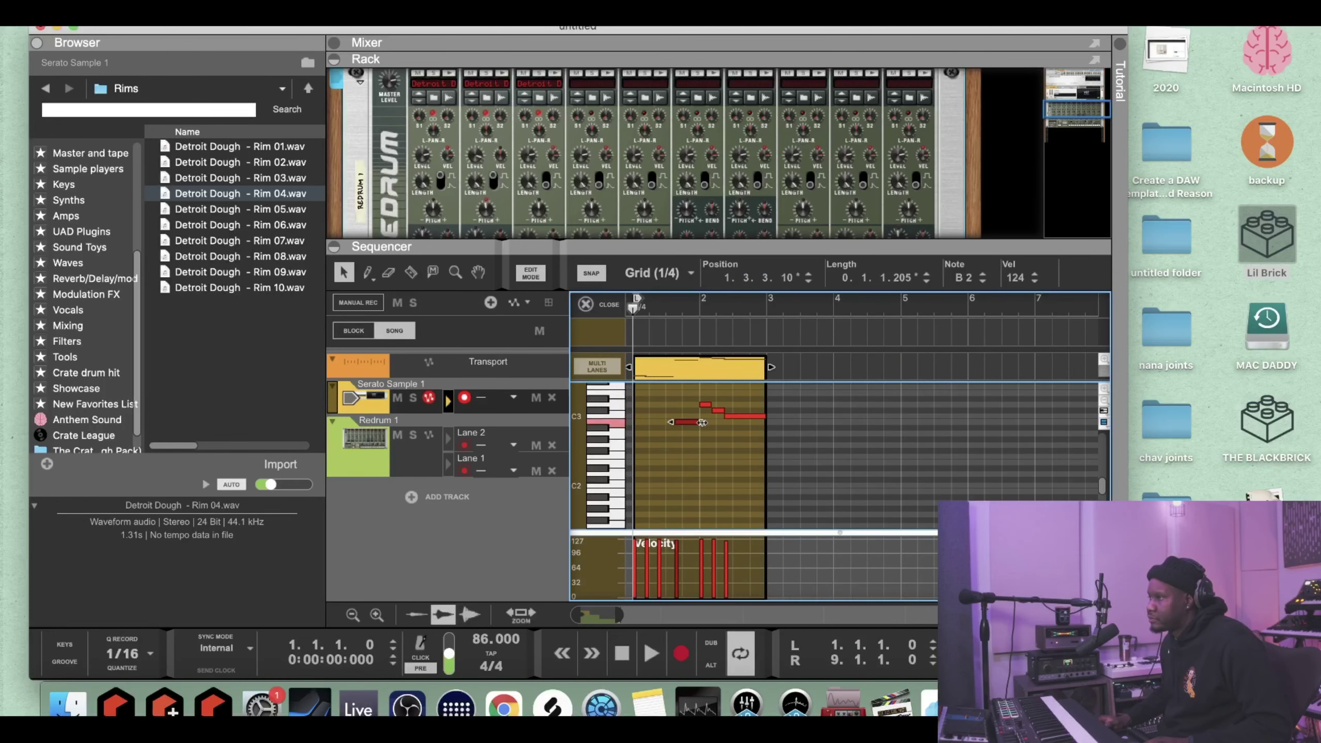
{"action": "left_click", "coordinate": [615, 310]}
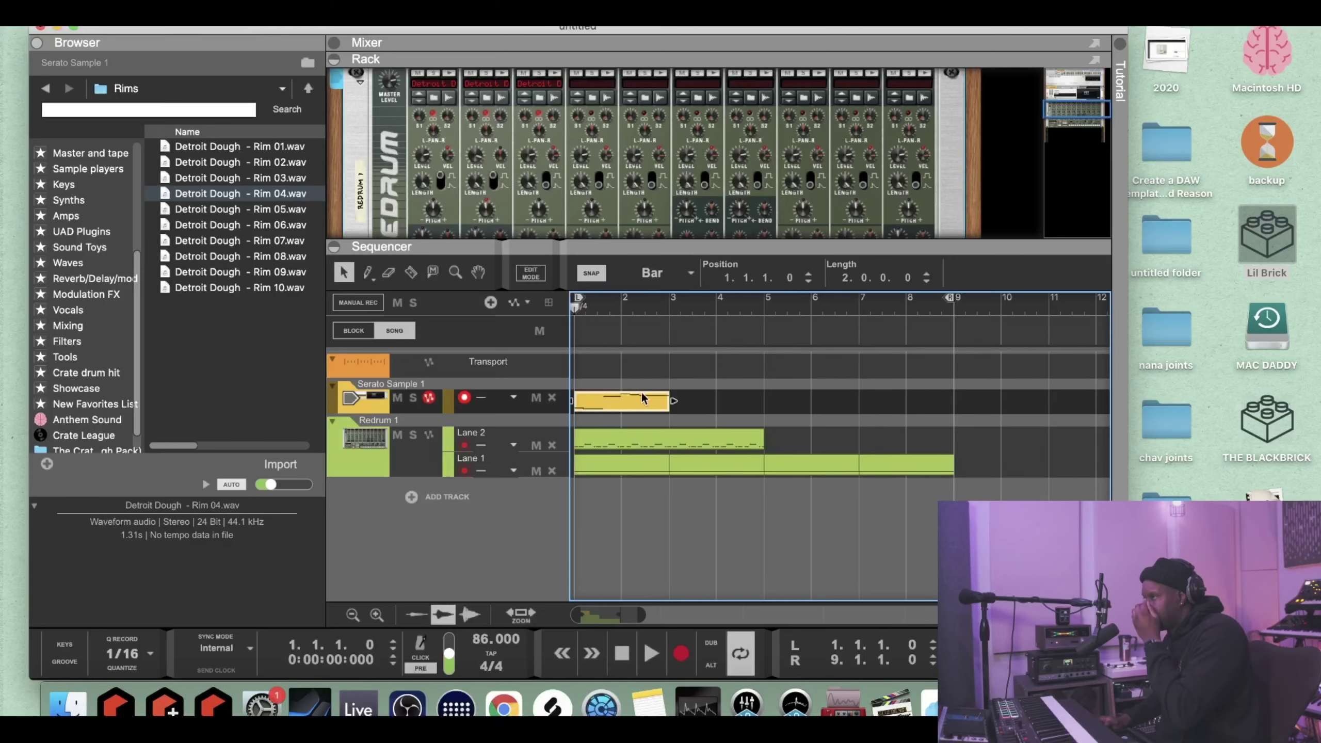
- Raise the attack slightly on all Serato Sample pads, play the result, and close the plug-in window
{"action": "left_click", "coordinate": [367, 448]}
{"action": "left_click", "coordinate": [351, 404]}
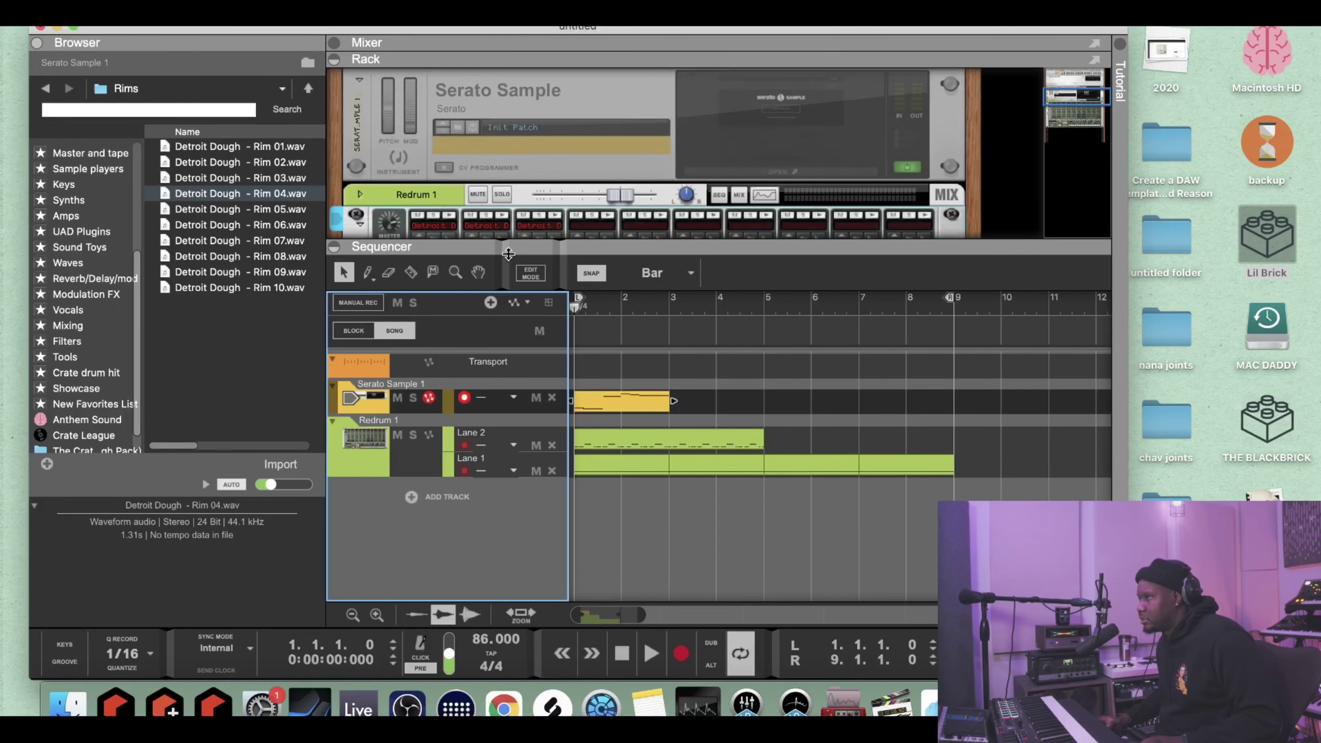
{"action": "left_click_drag", "start_coordinate": [519, 246], "coordinate": [522, 343]}
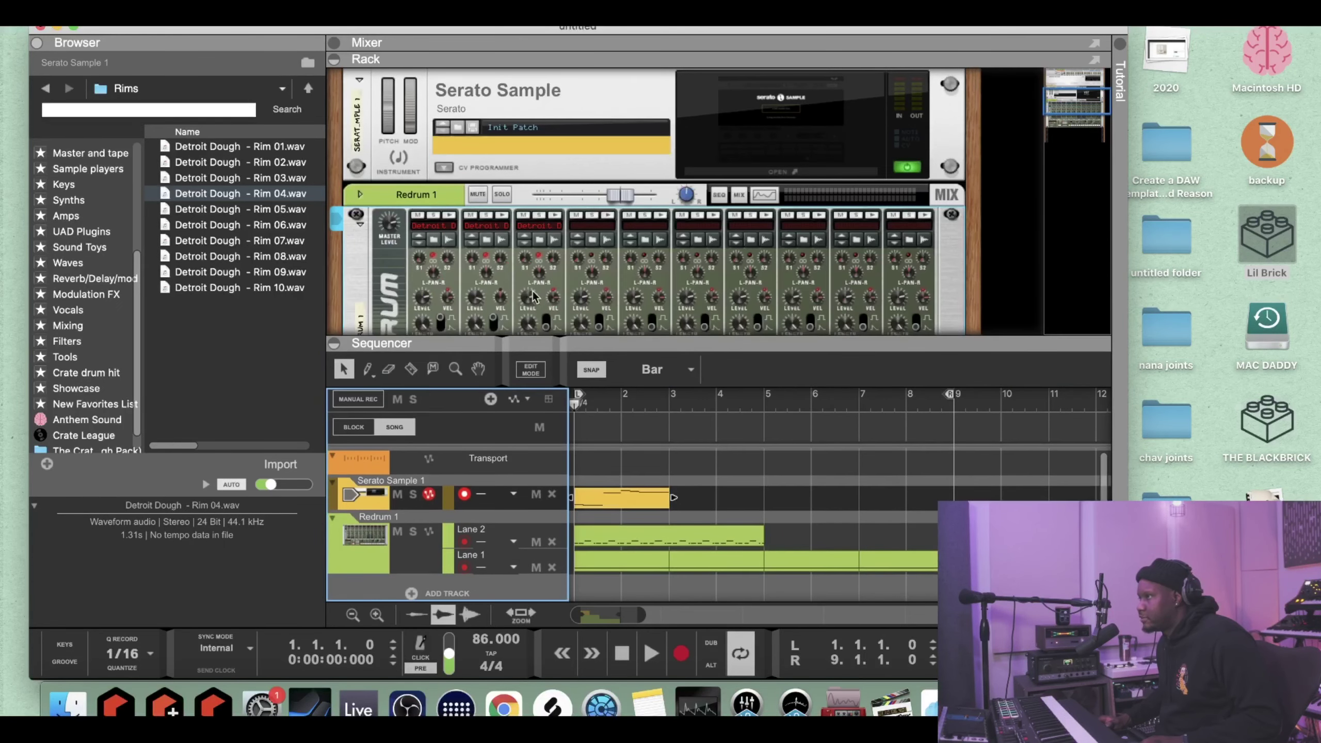
{"action": "left_click", "coordinate": [708, 176]}
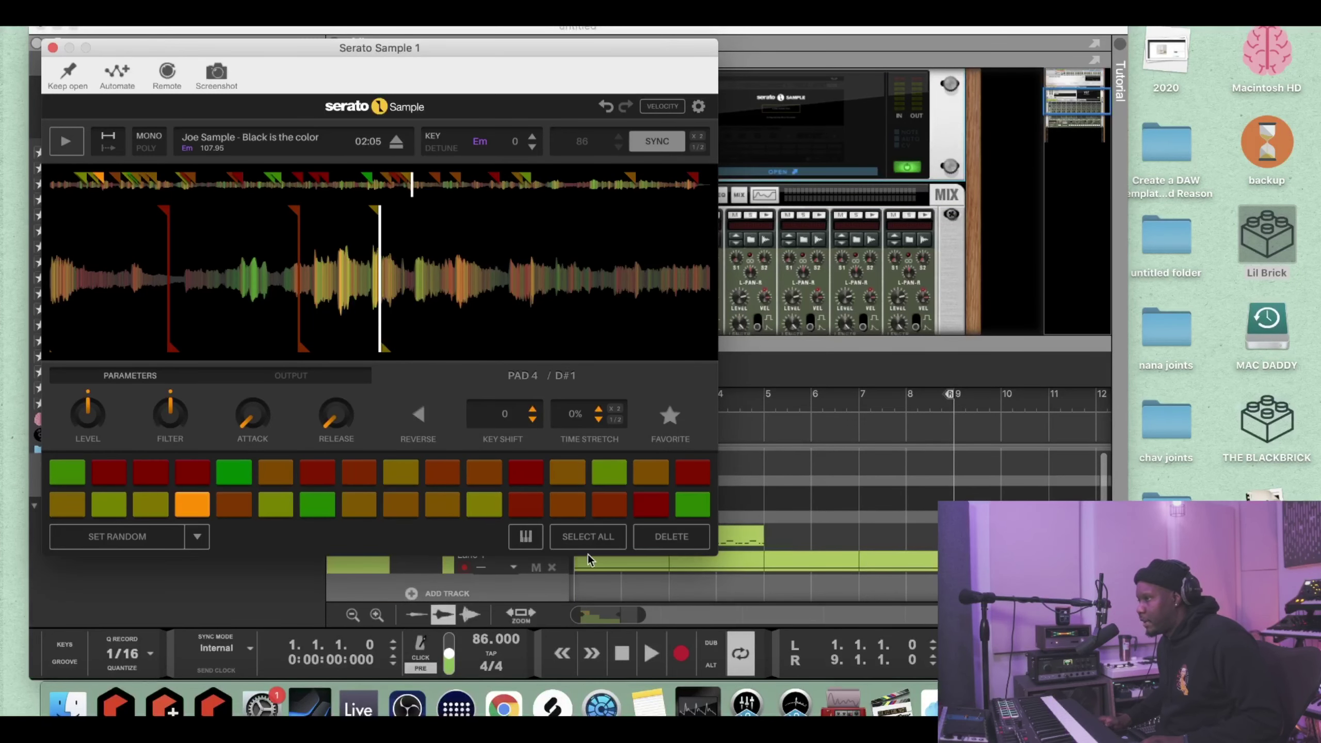
{"action": "left_click", "coordinate": [587, 544]}
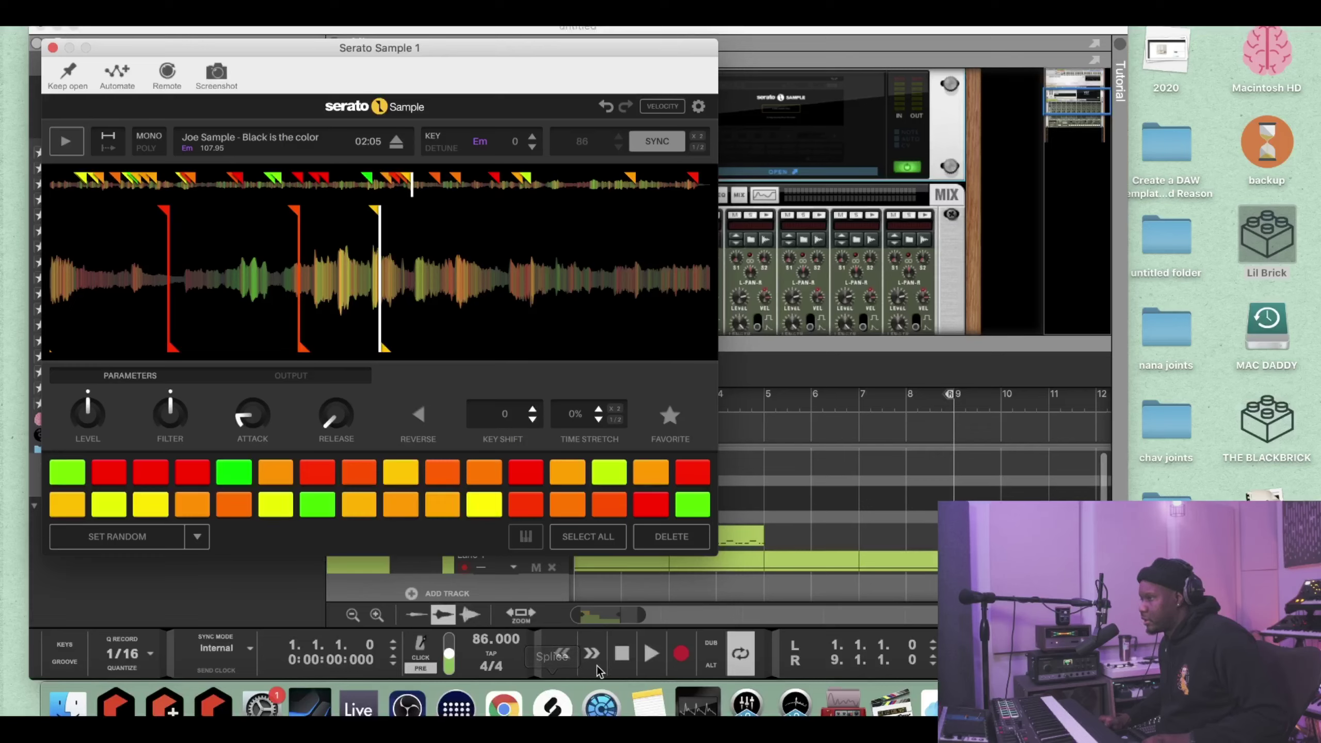
{"action": "key", "text": "space"}
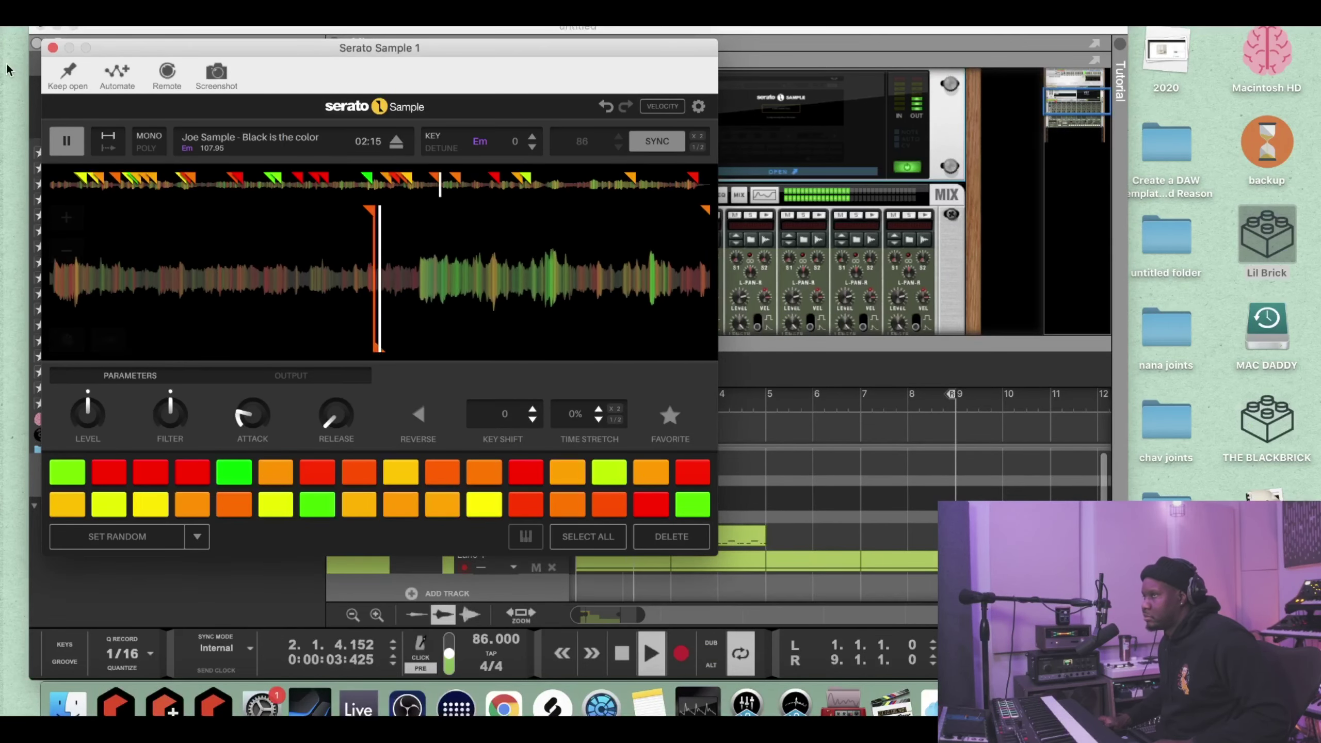
{"action": "left_click", "coordinate": [53, 48]}
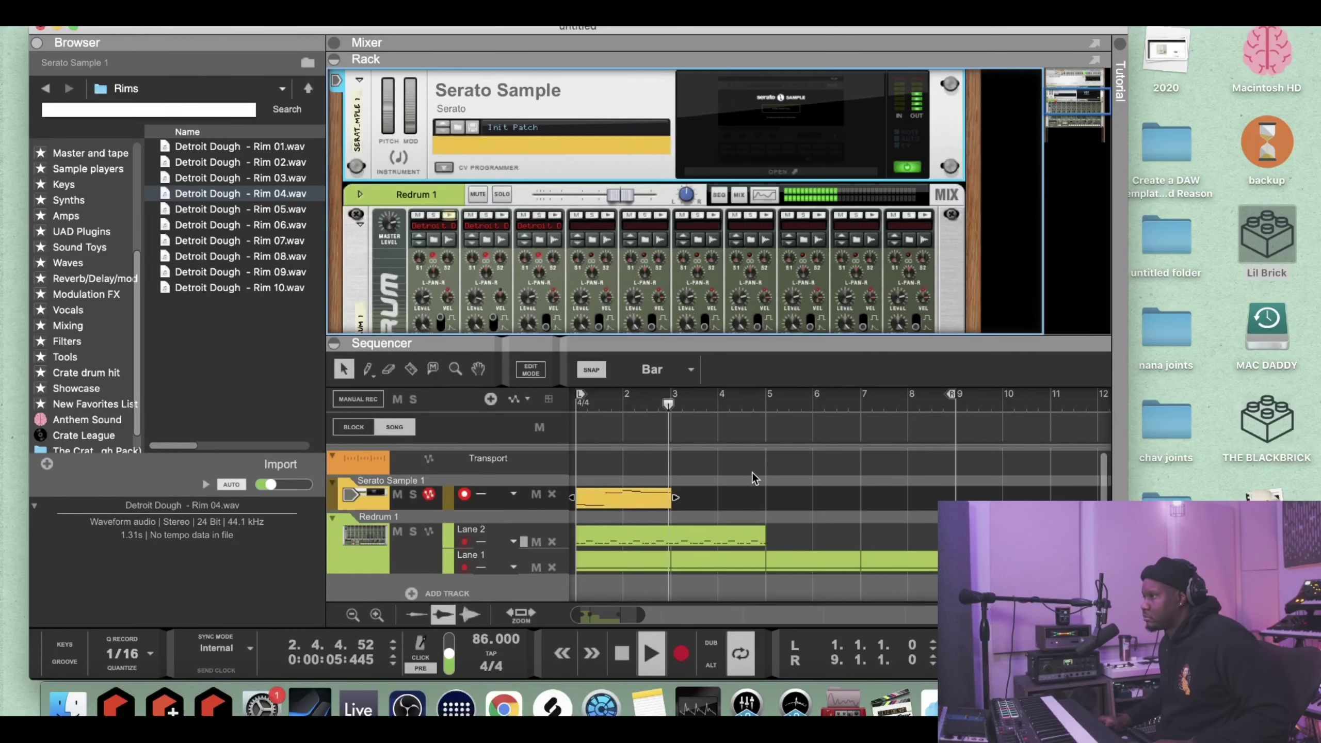
{"action": "key", "text": "space"}
- Duplicate the edited two-bar Serato Sample clip three times so it fills bars 1 to 8
{"action": "left_click_drag", "start_coordinate": [753, 475], "coordinate": [553, 480]}
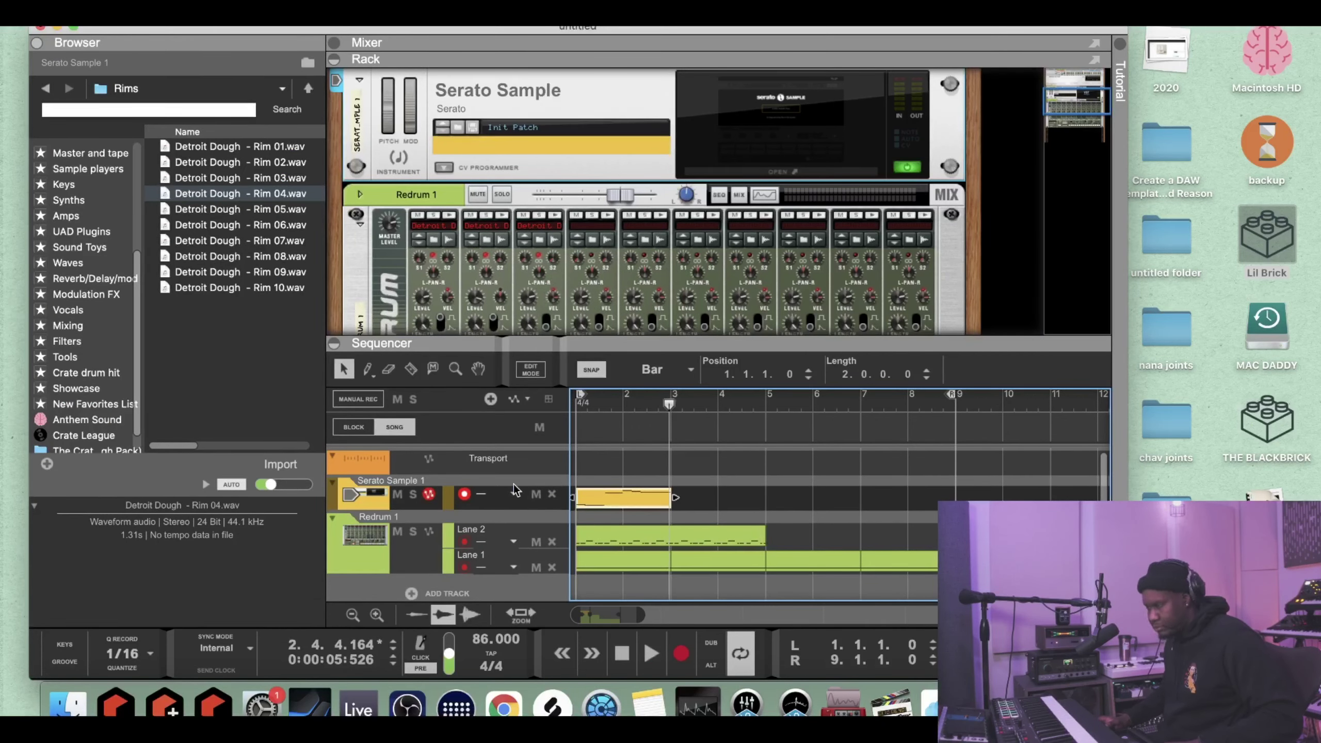
{"action": "key", "text": "super+d"}
{"action": "key", "text": "super+d"}
{"action": "key", "text": "super+d"}
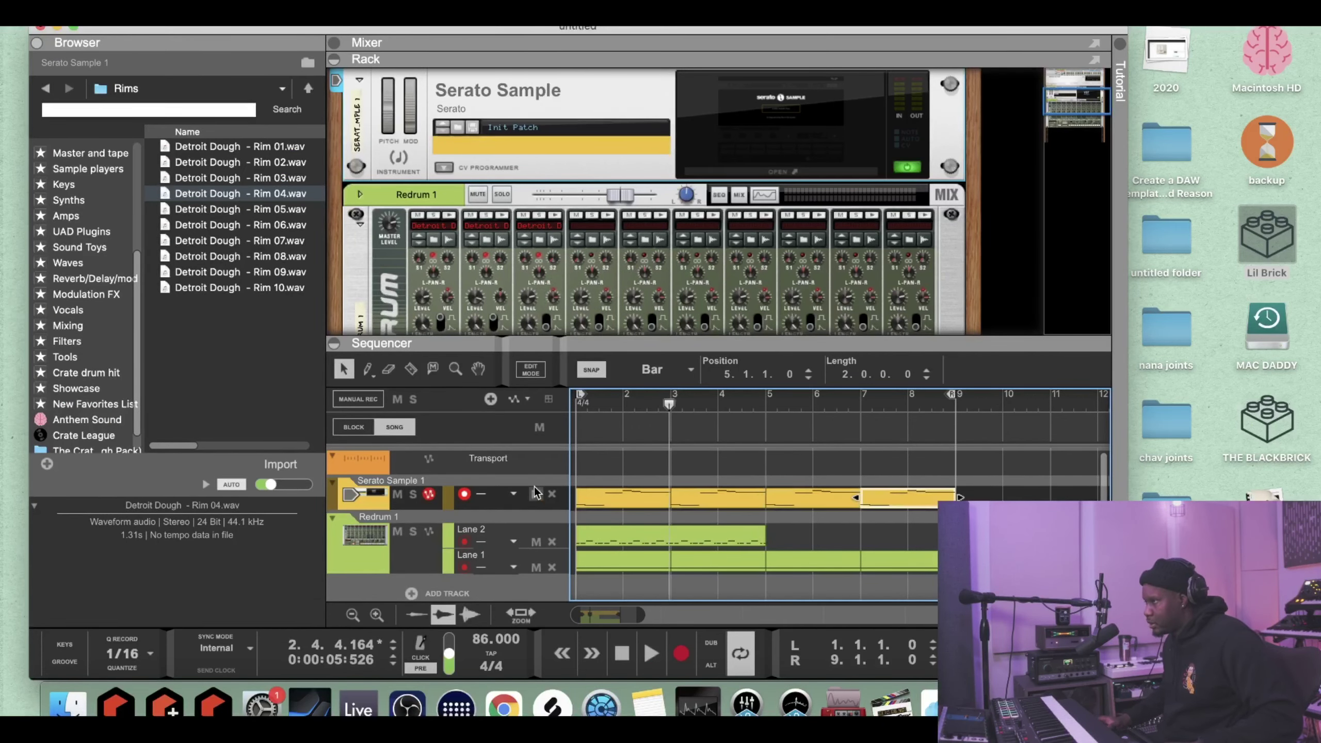
- Play from bar 1 and shorten the Redrum 1 Lane 2 clip to two bars
{"action": "left_click", "coordinate": [622, 651]}
{"action": "key", "text": "space"}
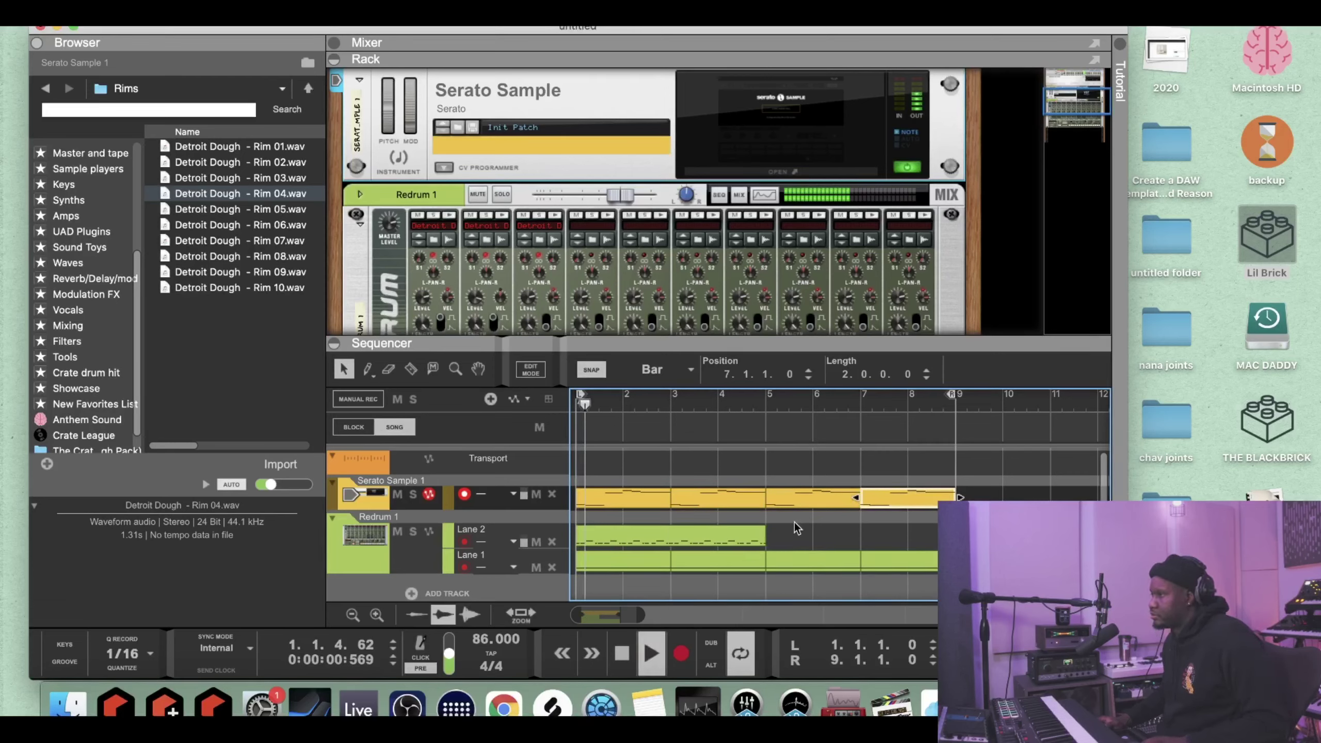
{"action": "left_click", "coordinate": [760, 534]}
{"action": "left_click_drag", "start_coordinate": [765, 535], "coordinate": [670, 534]}
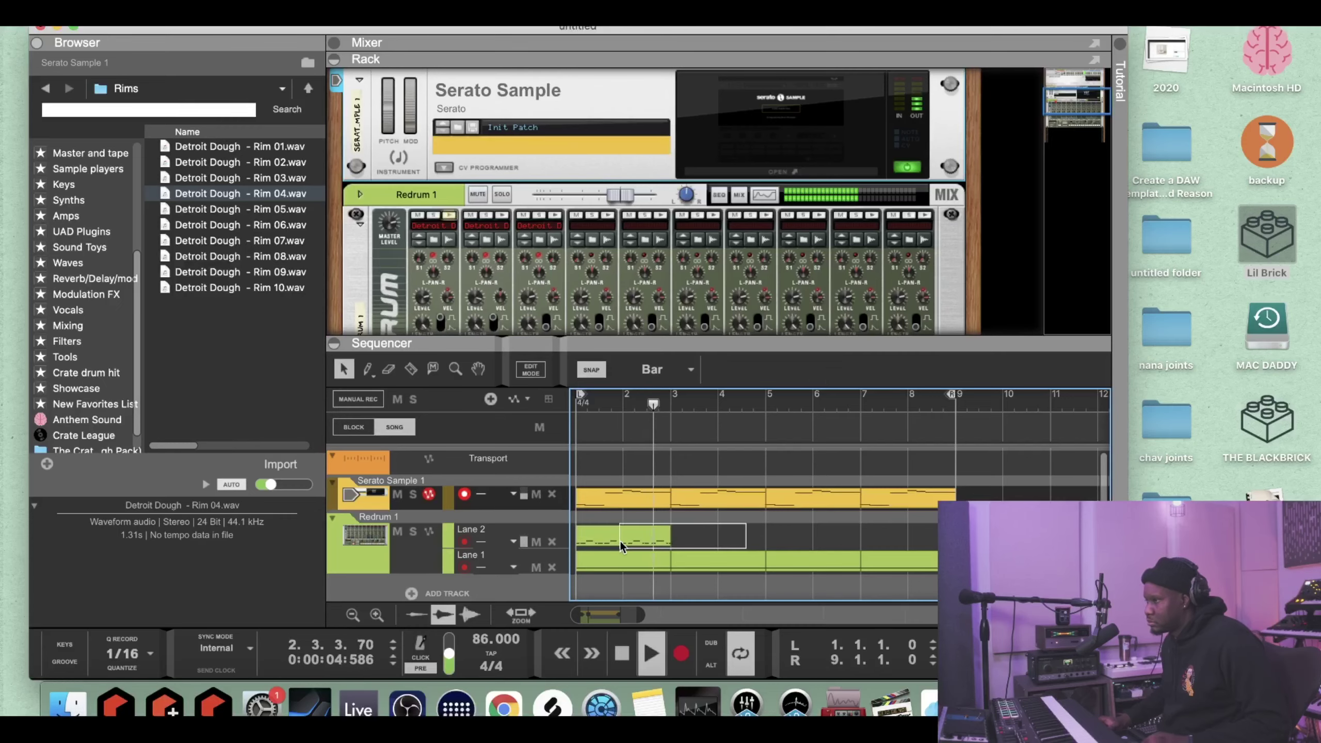
{"action": "key", "text": "space"}
- Try extending the Redrum 1 Lane 2 clip to three bars in the note editor, and set it back to two bars
{"action": "double_click", "coordinate": [655, 542]}
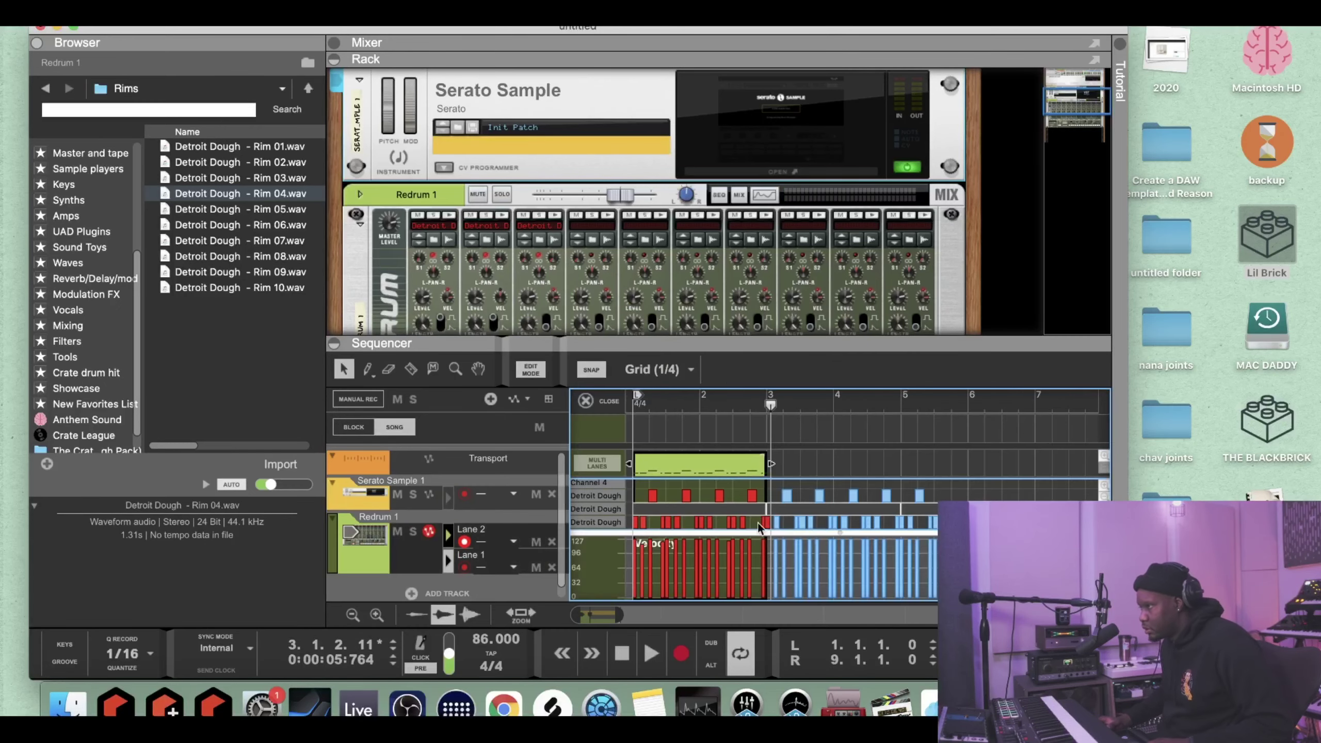
{"action": "left_click_drag", "start_coordinate": [788, 345], "coordinate": [756, 176]}
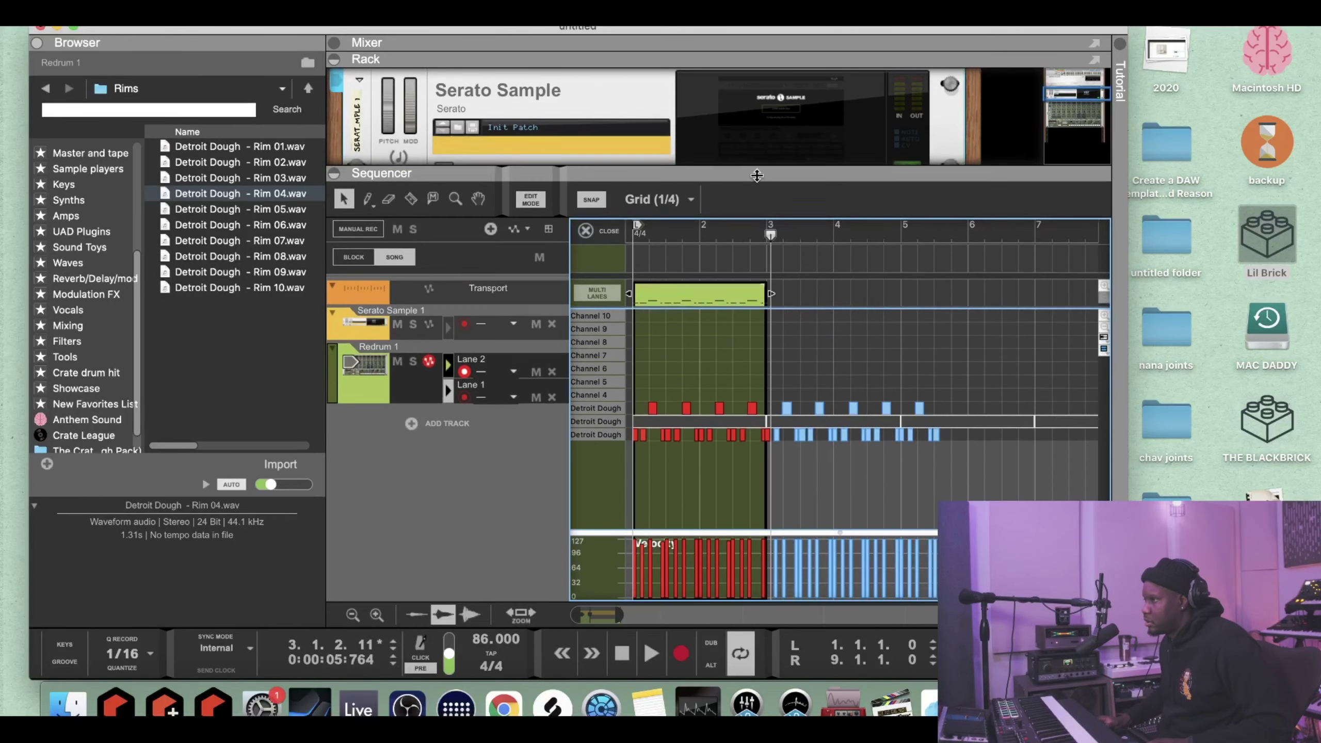
{"action": "left_click", "coordinate": [767, 437]}
{"action": "left_click", "coordinate": [827, 381]}
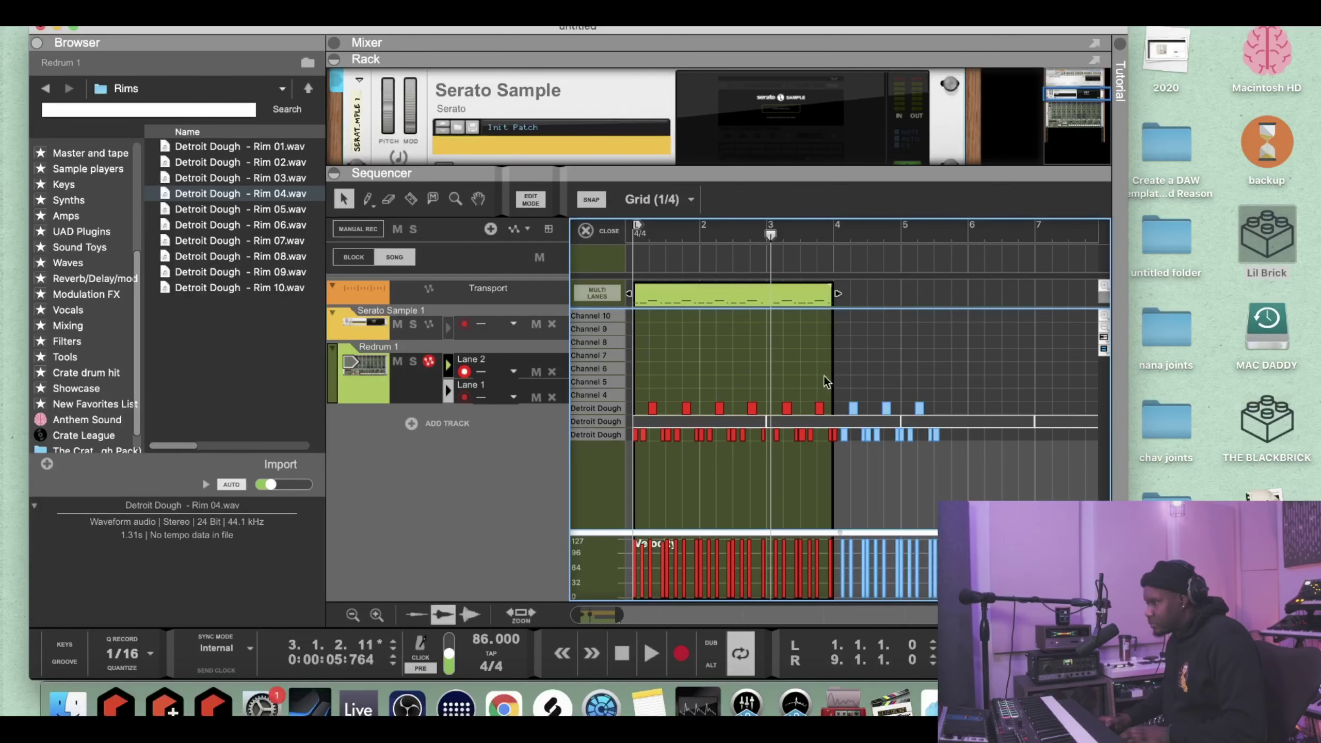
{"action": "left_click_drag", "start_coordinate": [841, 301], "coordinate": [761, 305]}
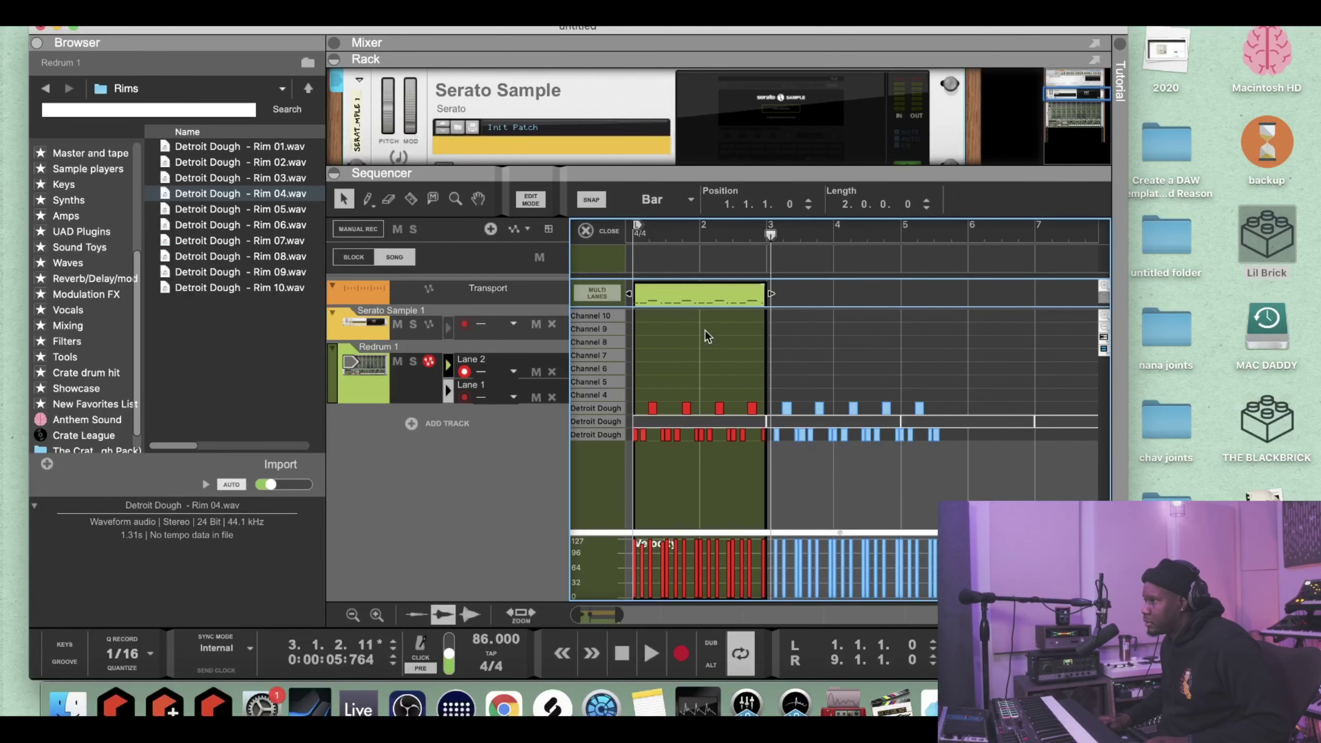
{"action": "left_click", "coordinate": [583, 231]}
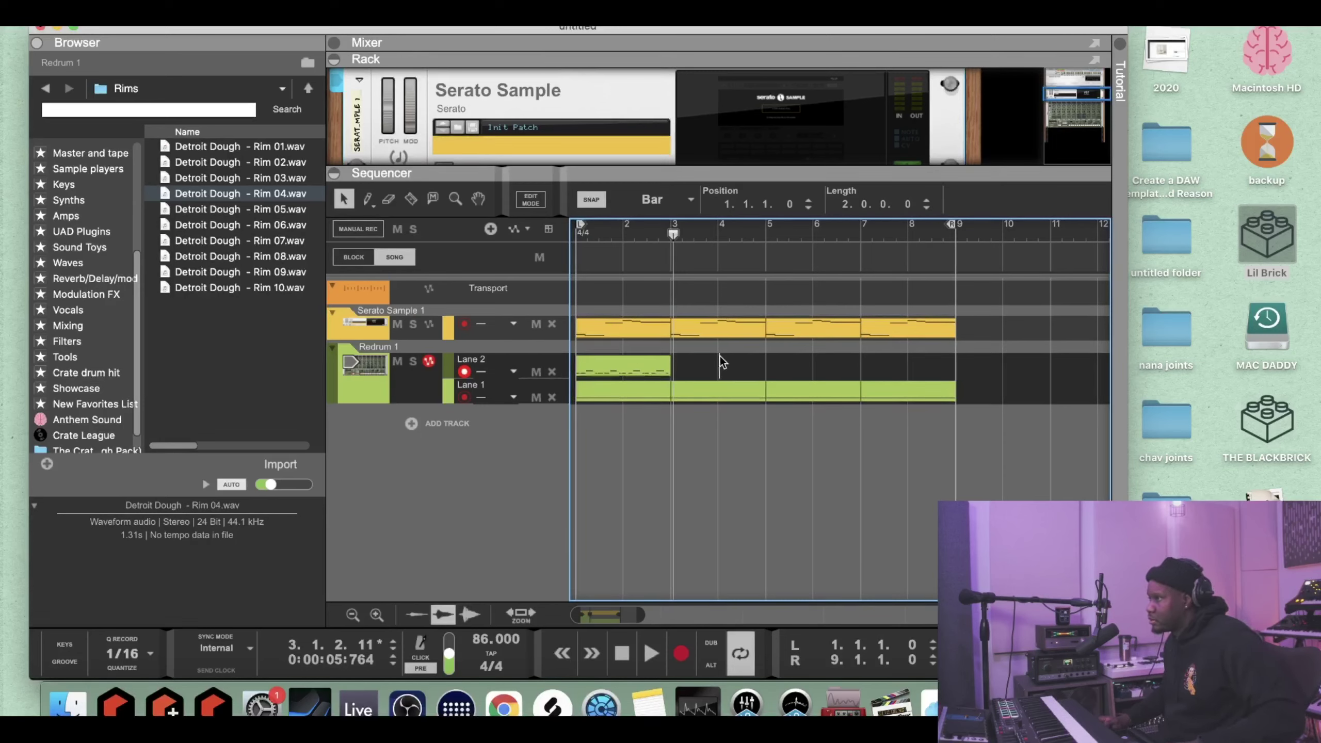
- Duplicate the two-bar Redrum 1 Lane 2 clip three times to fill bars 1 to 8, and play from bar 1
{"action": "key", "text": "super+d"}
{"action": "key", "text": "super+d"}
{"action": "key", "text": "super+d"}
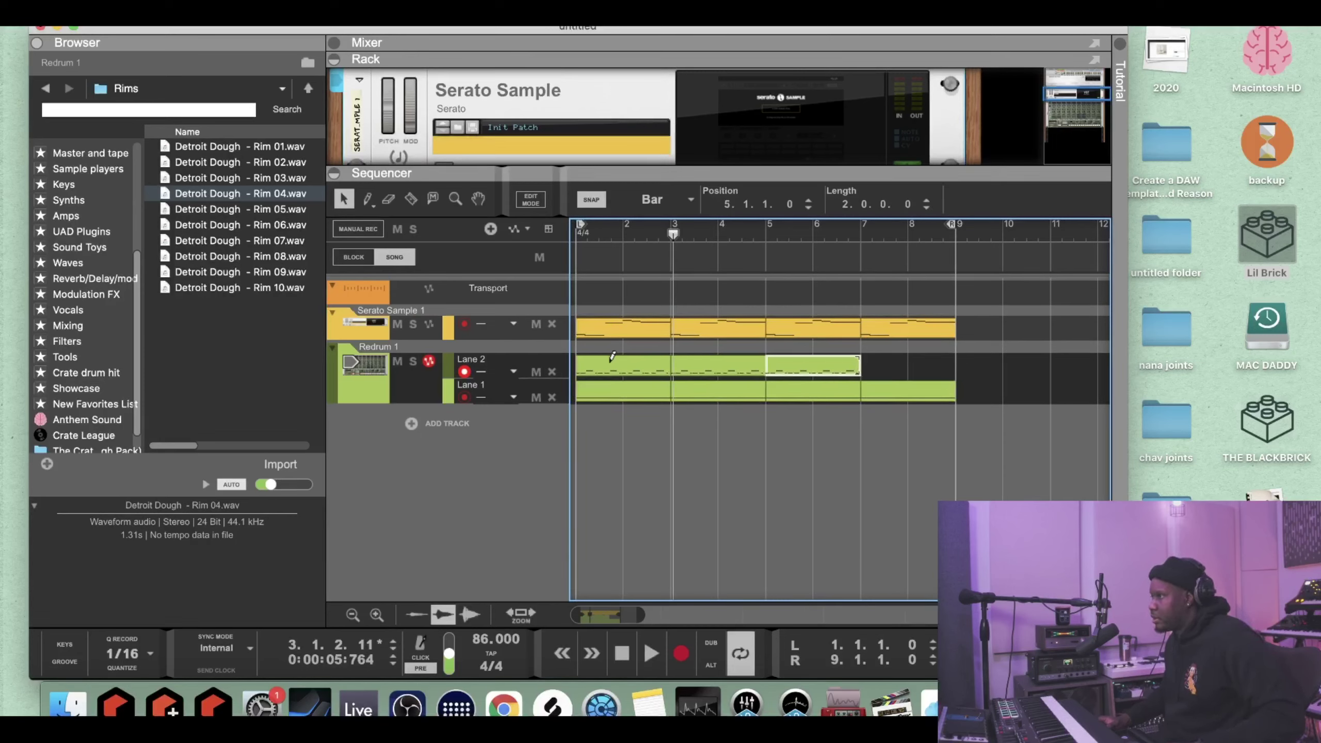
{"action": "left_click", "coordinate": [614, 650]}
{"action": "key", "text": "space"}
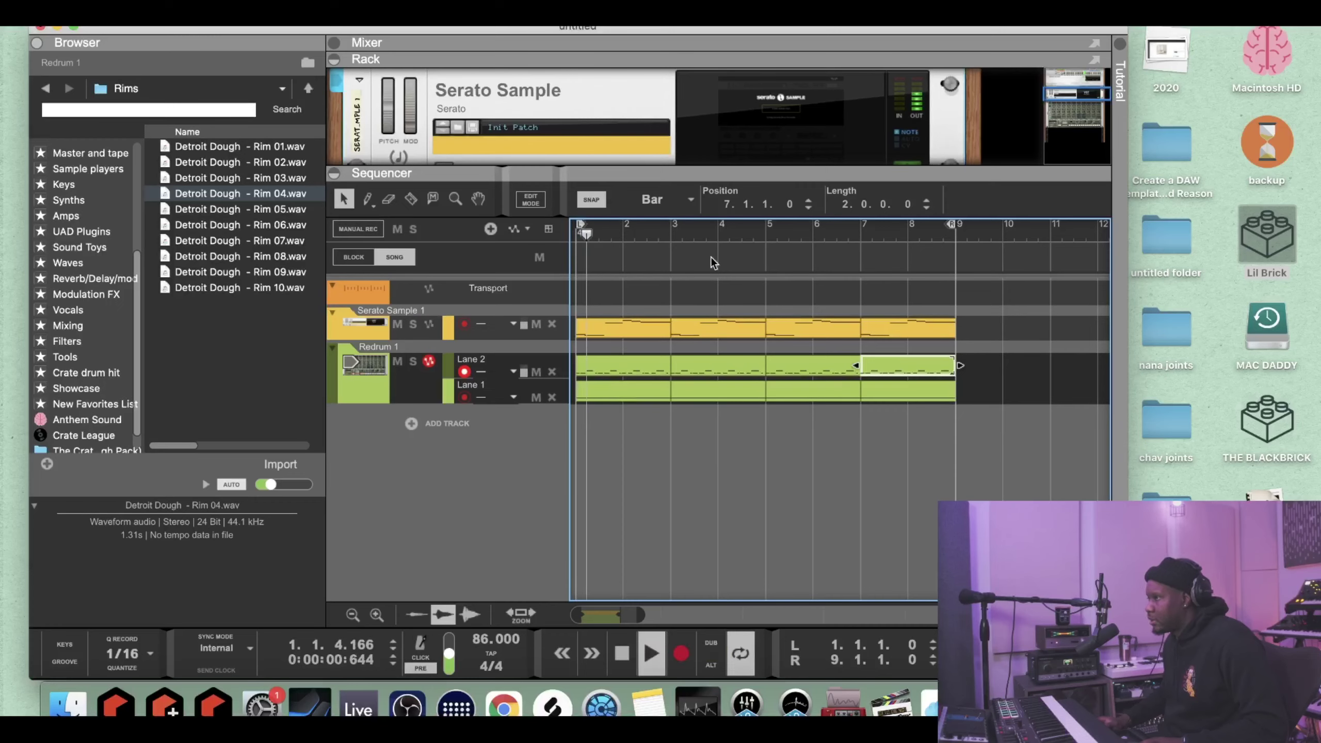
{"action": "left_click_drag", "start_coordinate": [711, 175], "coordinate": [706, 320]}
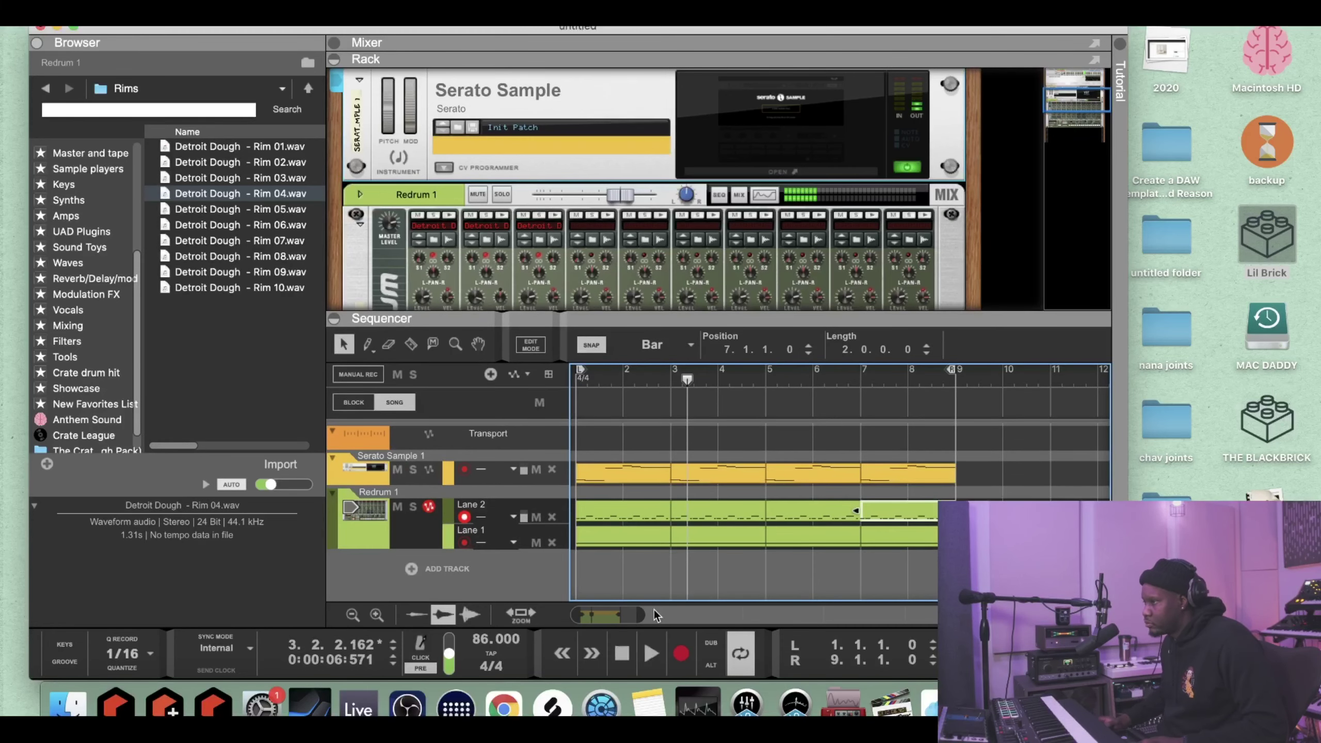
- Select all four Redrum 1 Lane 2 clips and play the arrangement from bar 1
{"action": "left_click_drag", "start_coordinate": [855, 511], "coordinate": [777, 517]}
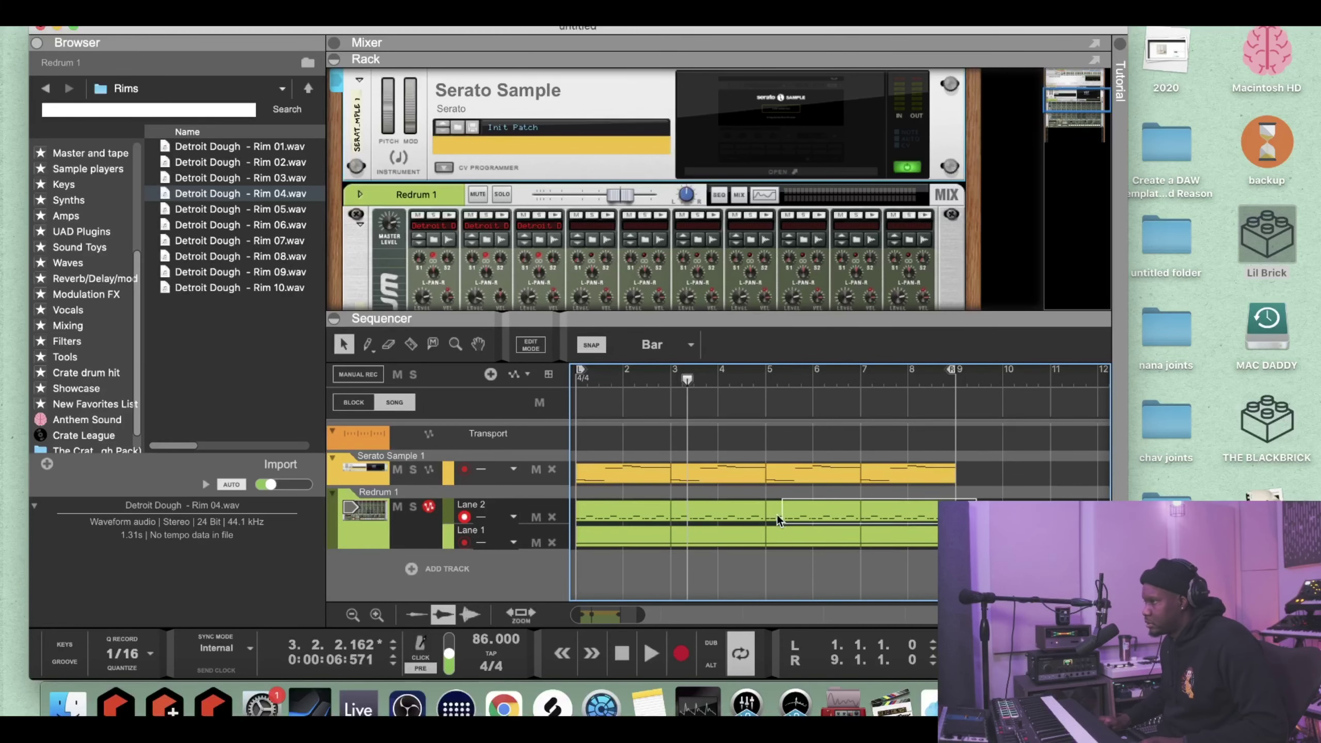
{"action": "right_click", "coordinate": [576, 513]}
{"action": "left_click", "coordinate": [596, 645]}
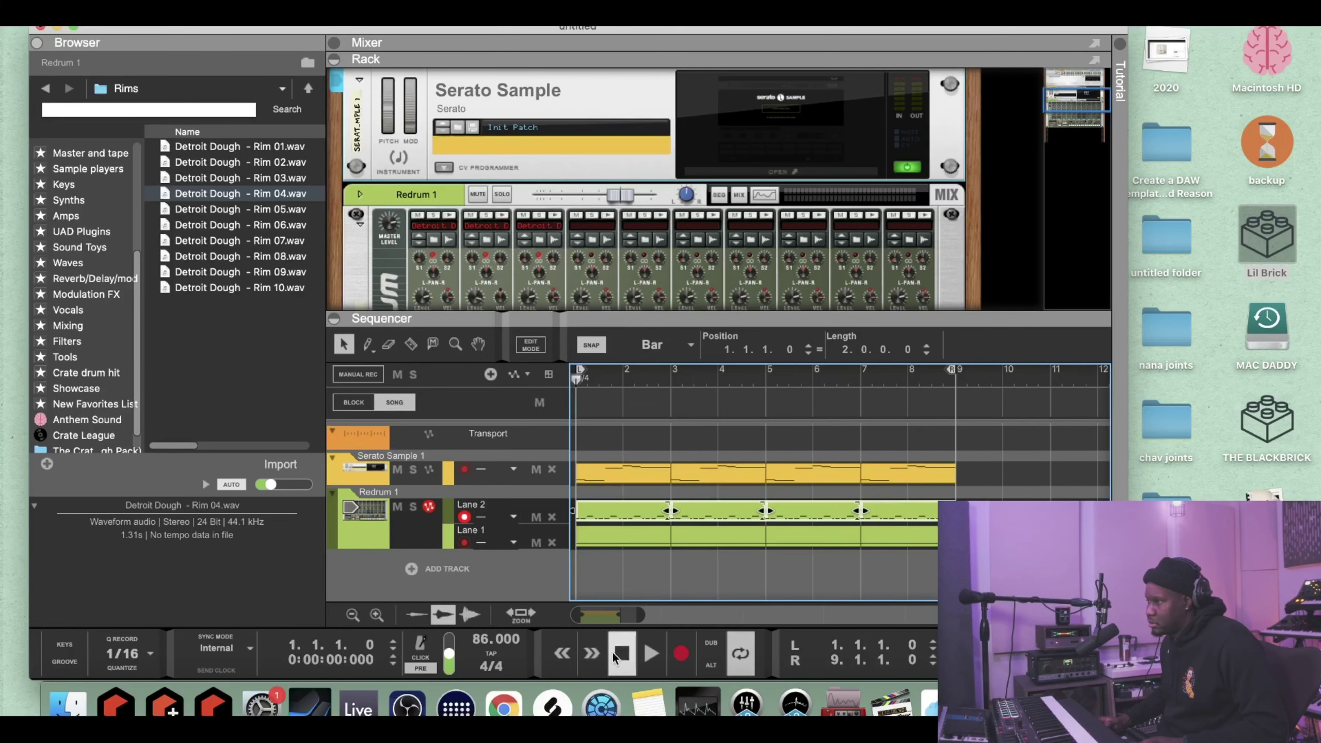
{"action": "key", "text": "space"}
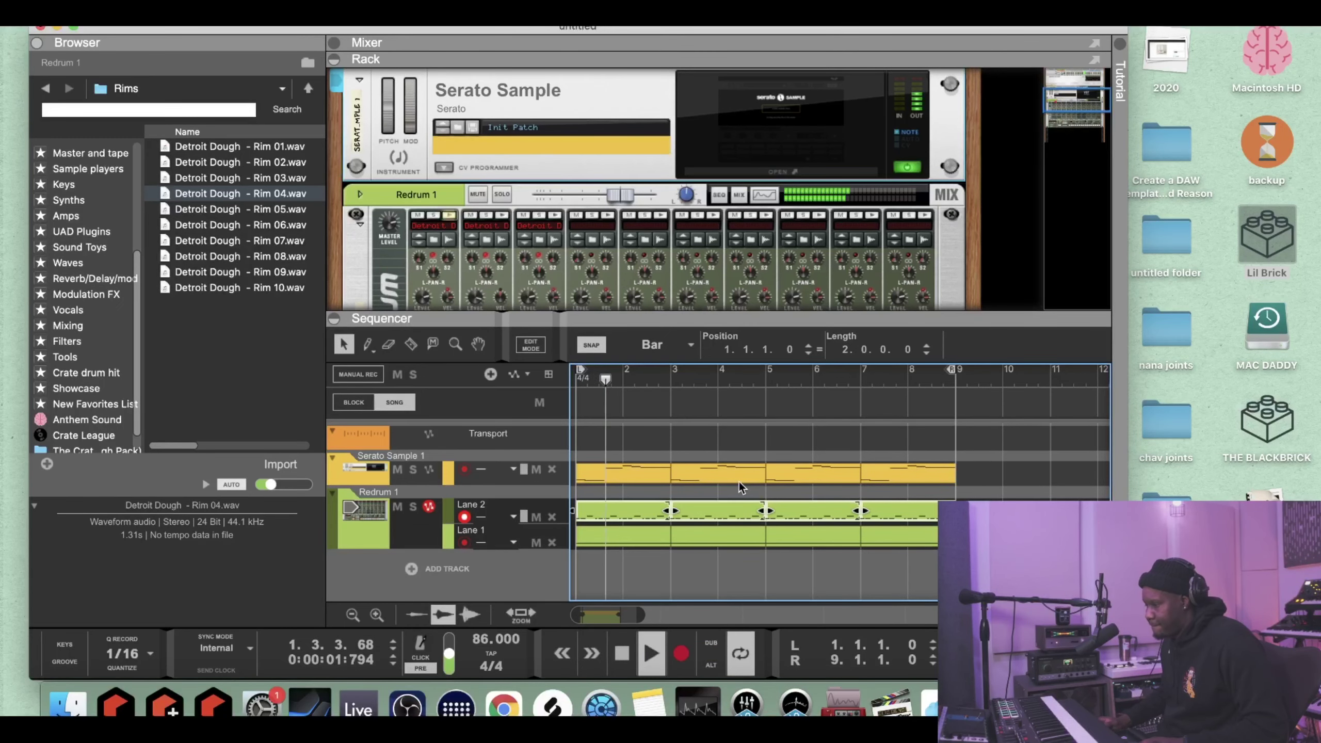
{"action": "mouse_move", "coordinate": [477, 319]}
{"action": "left_mouse_down"}
{"action": "mouse_move", "coordinate": [477, 349]}
{"action": "mouse_move", "coordinate": [481, 293]}
{"action": "left_mouse_up"}
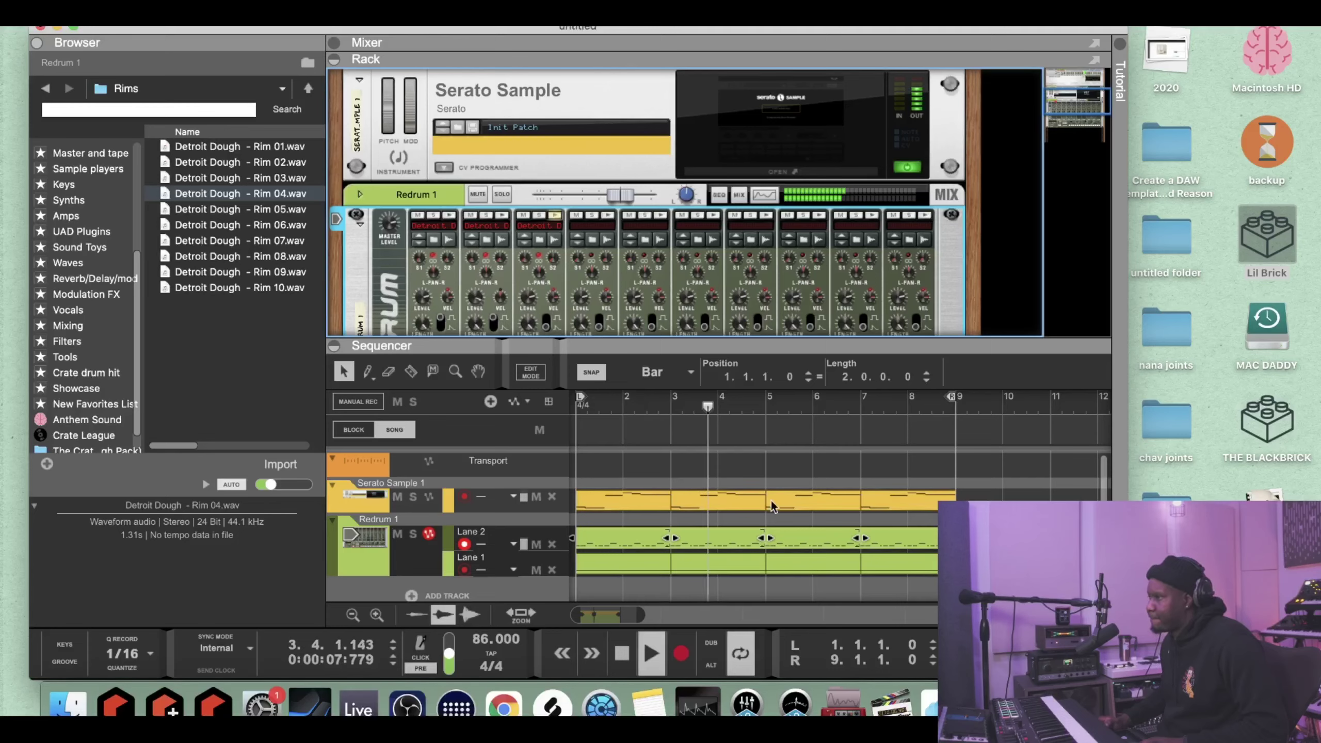
- Select the Redrum 1 clips and the Serato Sample clips in turn during playback, and return the song to bar 1
{"action": "left_click_drag", "start_coordinate": [967, 521], "coordinate": [585, 598]}
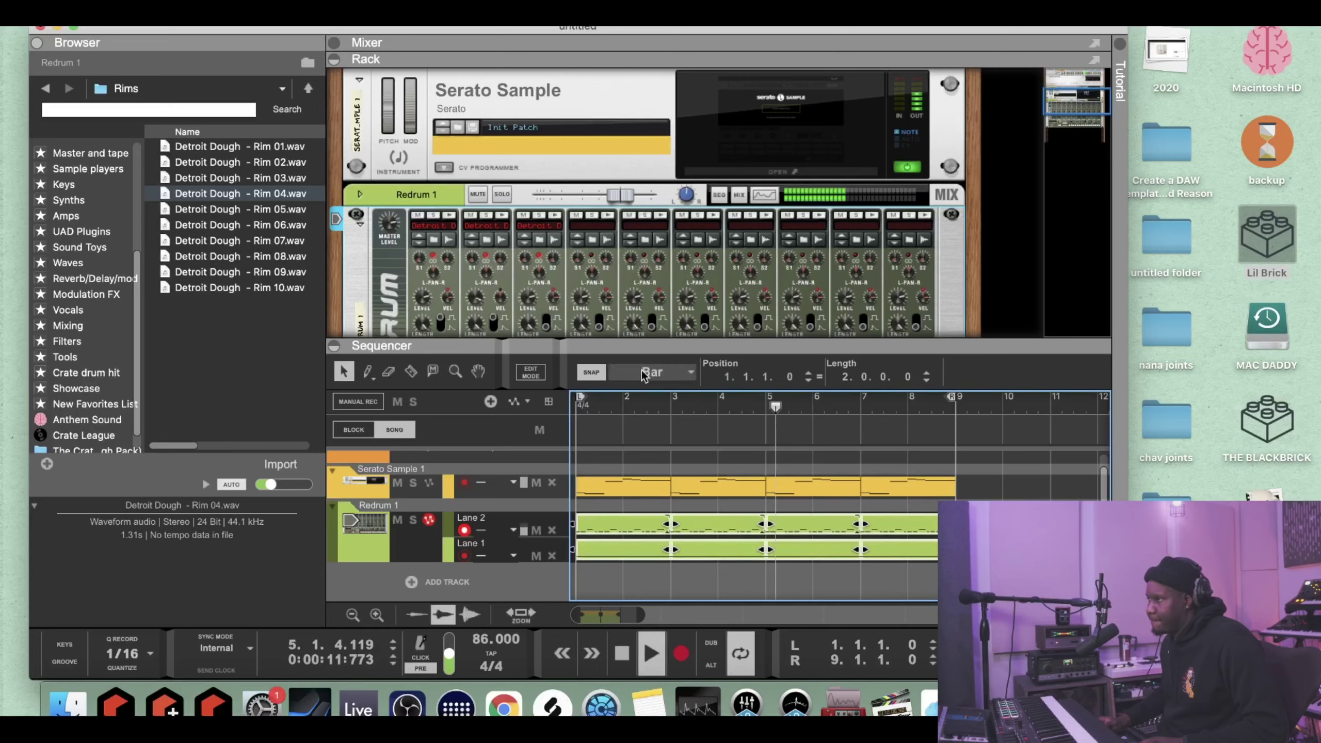
{"action": "left_click", "coordinate": [728, 485]}
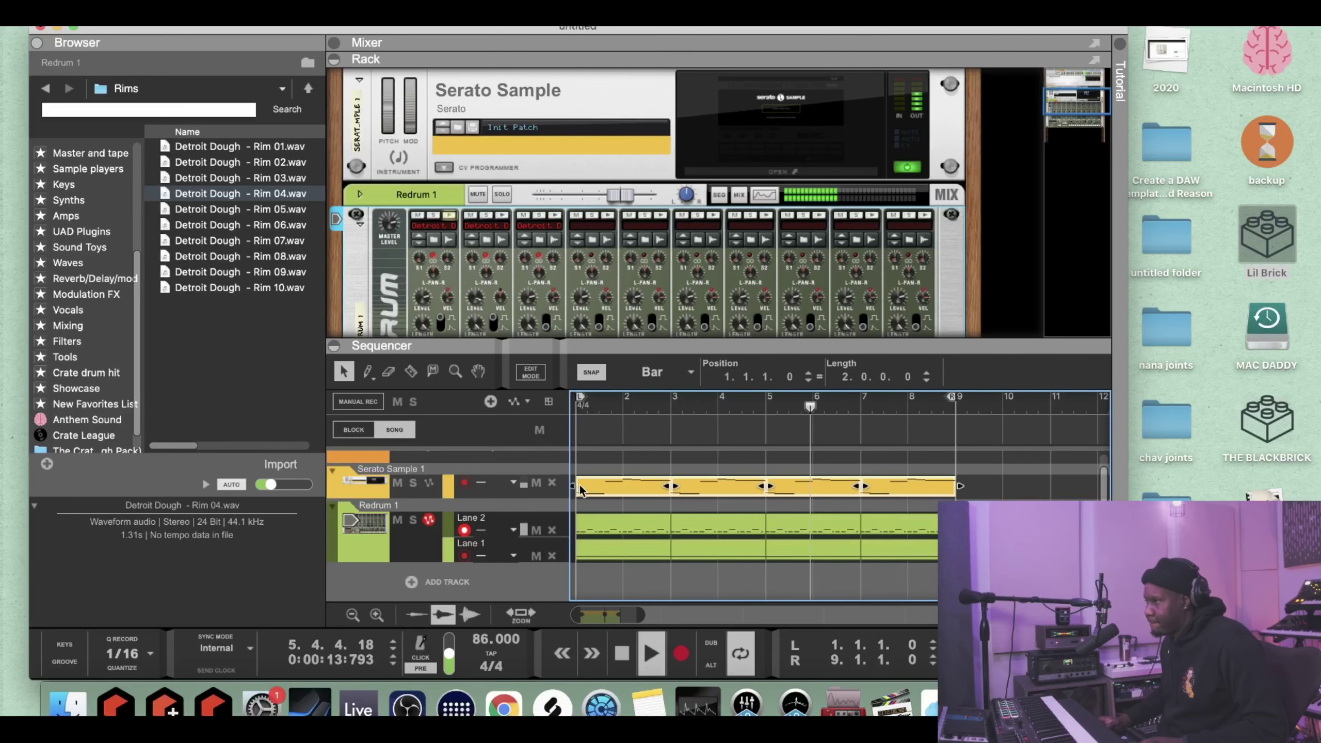
{"action": "right_click", "coordinate": [579, 485]}
{"action": "left_click", "coordinate": [658, 636]}
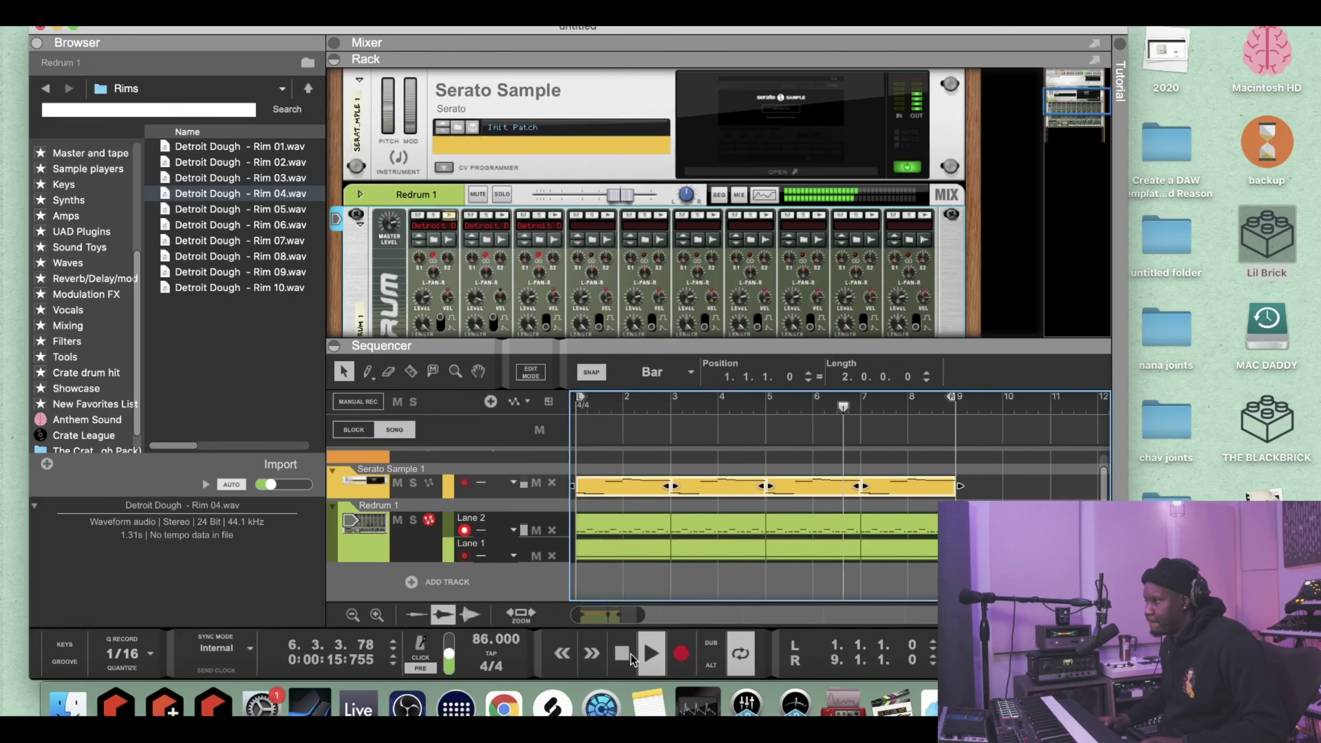
{"action": "left_click", "coordinate": [622, 654]}
{"action": "left_click", "coordinate": [622, 654]}
{"action": "scroll", "coordinate": [588, 140], "scroll_direction": "down", "scroll_amount": 5}
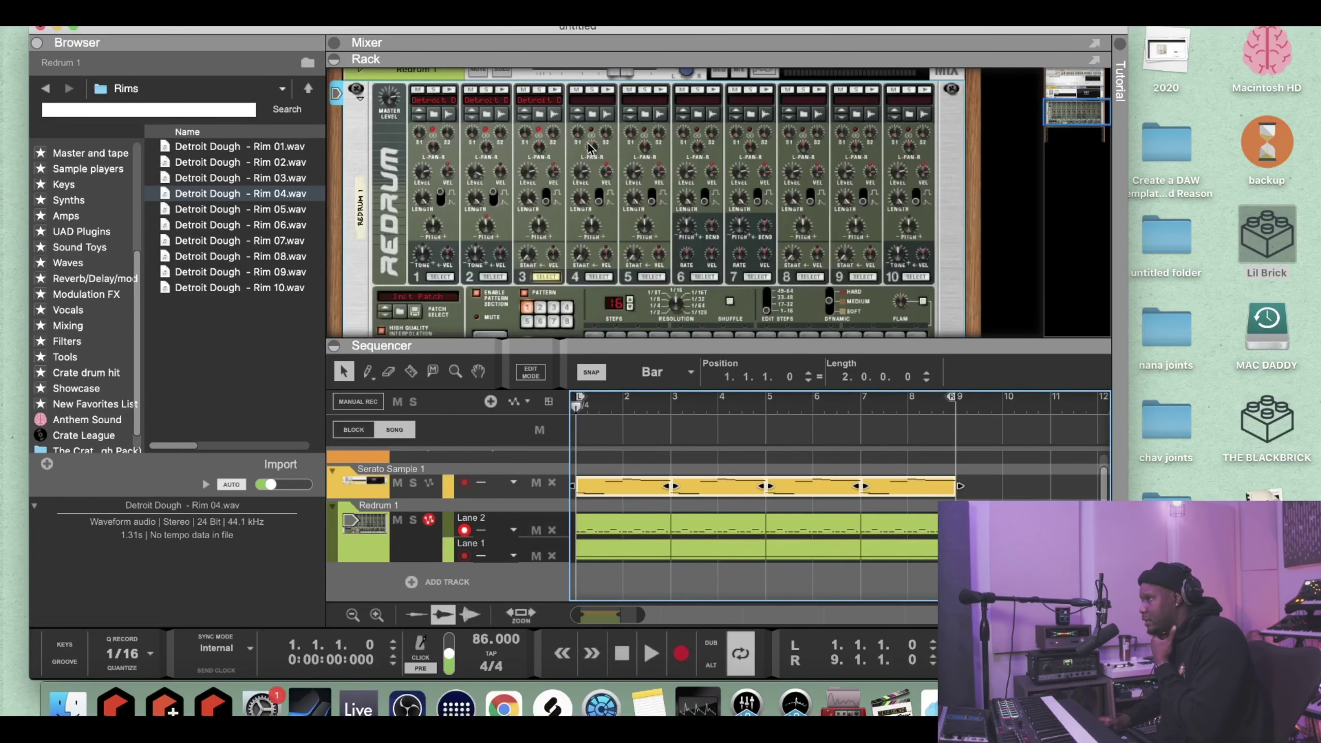
{"action": "scroll", "coordinate": [588, 145], "scroll_direction": "down", "scroll_amount": 5}
{"action": "right_click", "coordinate": [635, 228]}
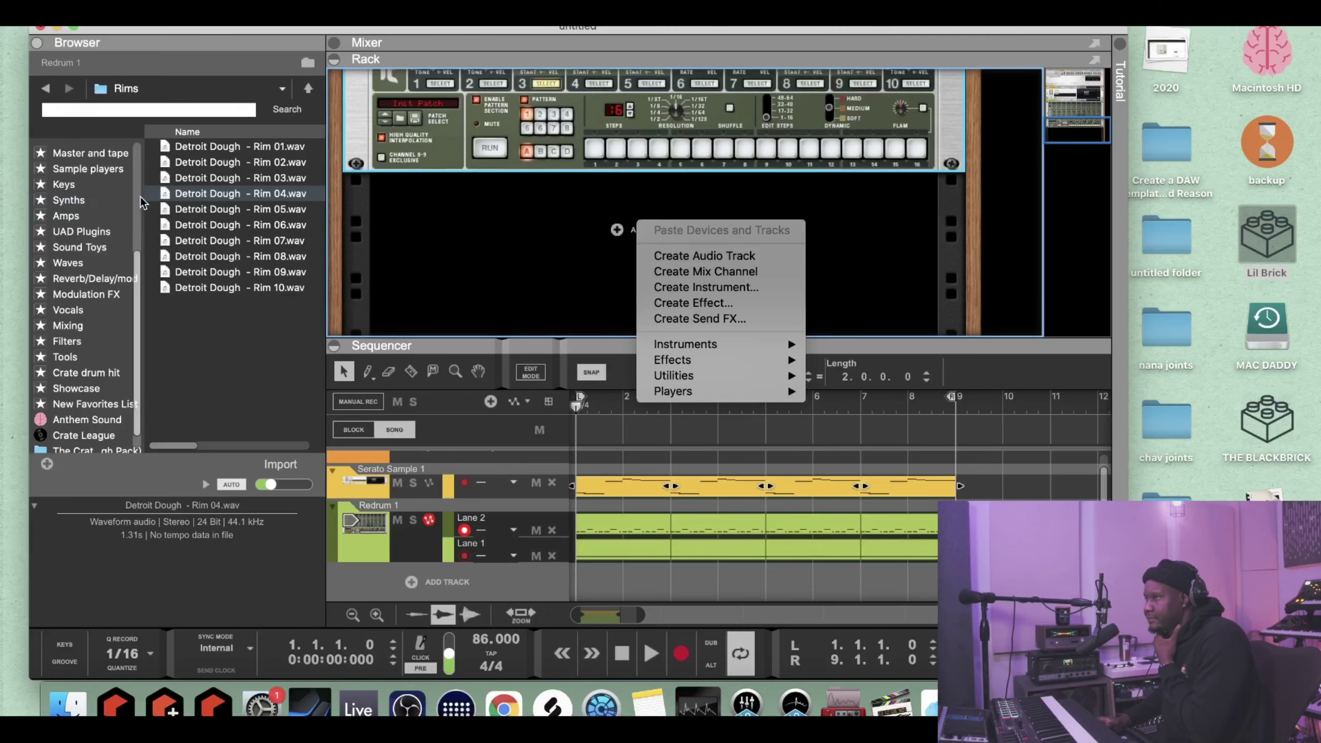
{"action": "left_click", "coordinate": [440, 231]}
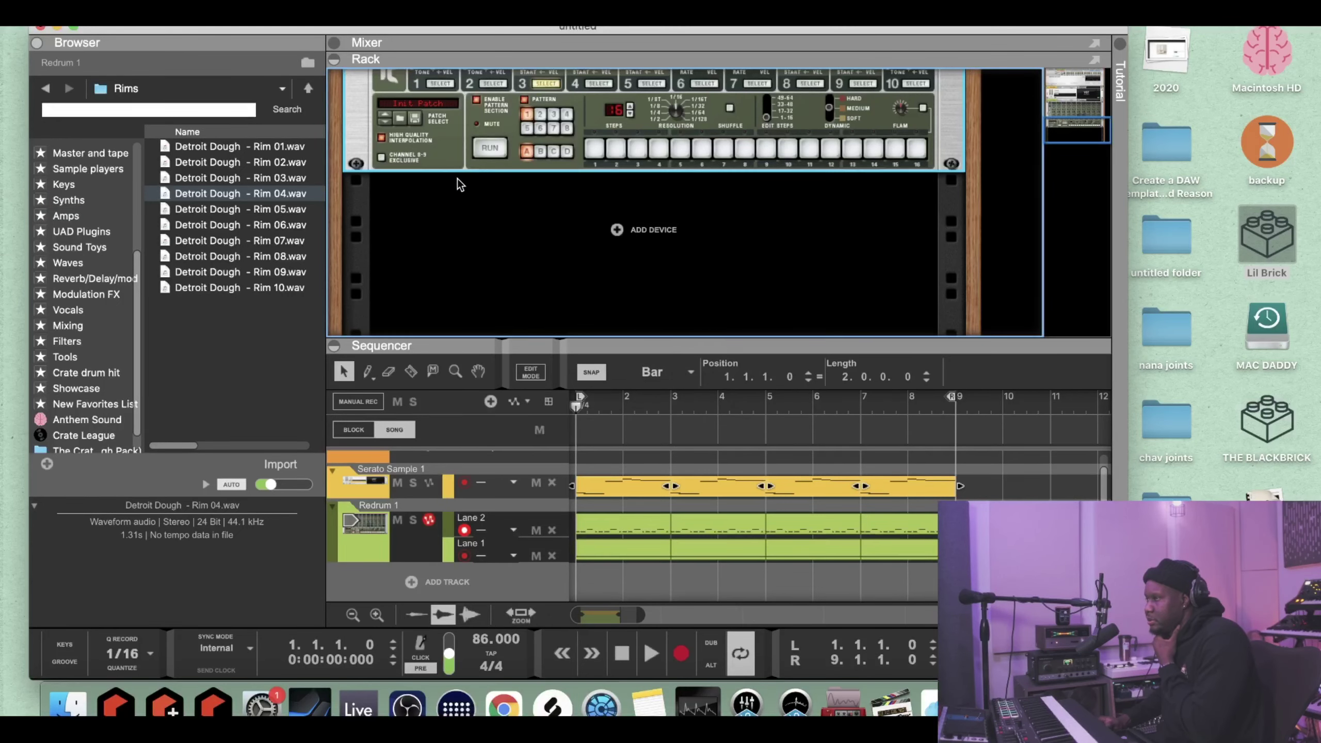
- Load Detroit Dough - Fill 4.wav from the Fills folder of the Crate League Tab Shots 10 pack into Redrum channel 4
{"action": "scroll", "coordinate": [458, 178], "scroll_direction": "up", "scroll_amount": 5}
{"action": "left_click", "coordinate": [589, 260]}
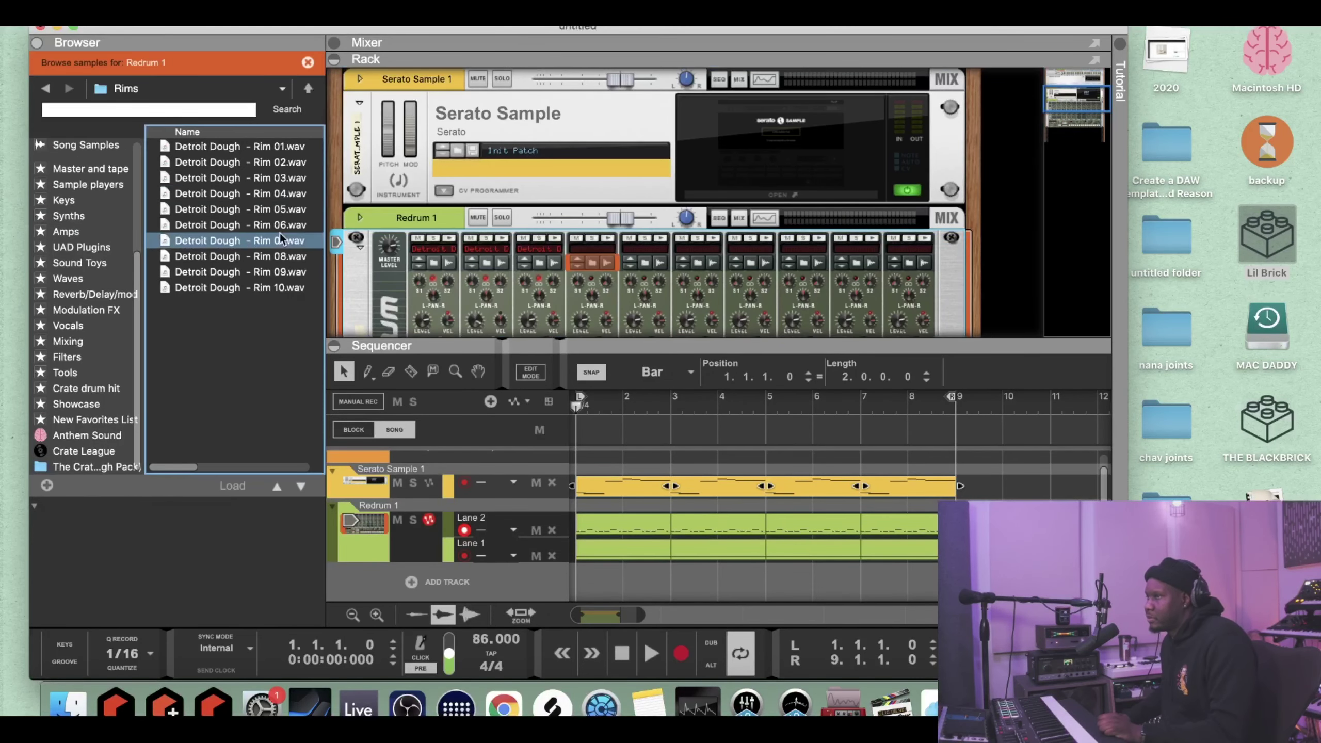
{"action": "left_click", "coordinate": [207, 88]}
{"action": "left_click", "coordinate": [207, 104]}
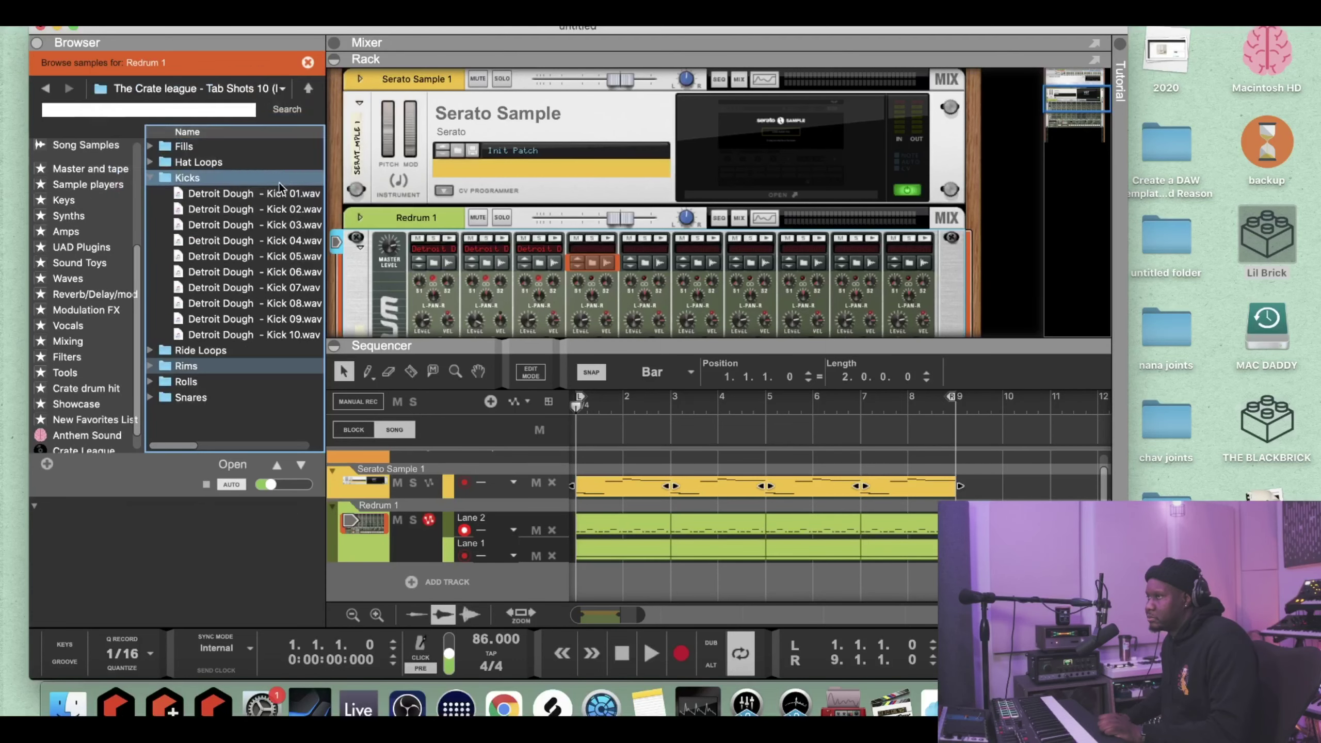
{"action": "left_click", "coordinate": [150, 178]}
{"action": "left_click", "coordinate": [150, 146]}
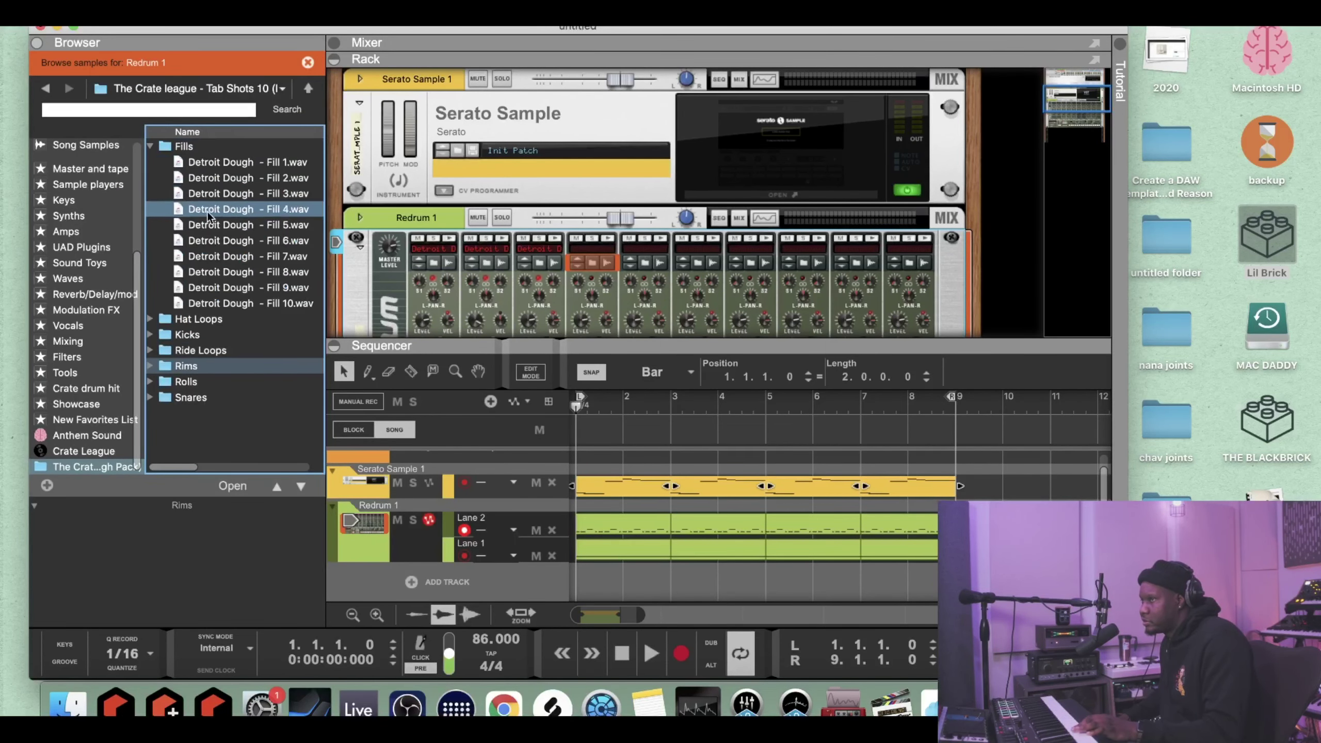
{"action": "left_click", "coordinate": [208, 209]}
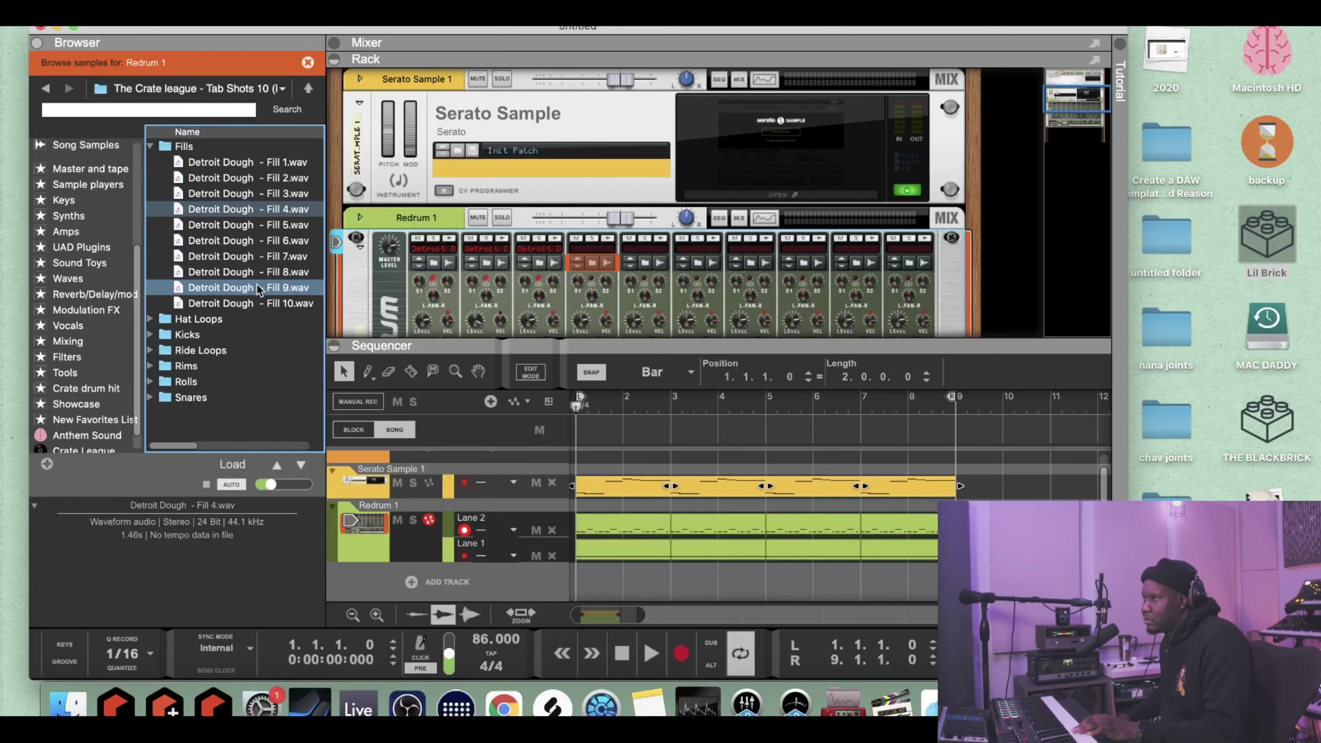
{"action": "left_click_drag", "start_coordinate": [258, 210], "coordinate": [593, 274]}
- Audition the fill over the loop from bar 1, adjust the pitch of Redrum channel 4, and return to the start
{"action": "left_click_drag", "start_coordinate": [605, 346], "coordinate": [604, 448]}
{"action": "left_click", "coordinate": [600, 347]}
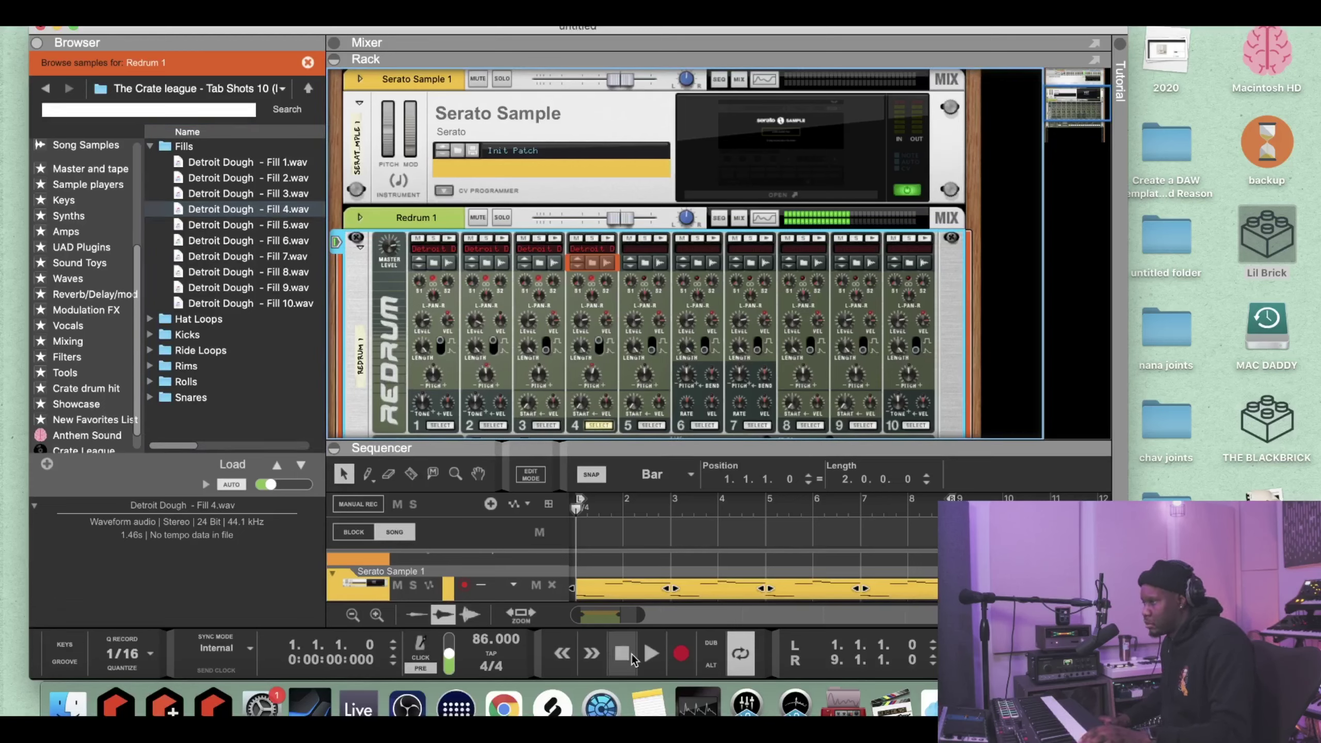
{"action": "left_click", "coordinate": [651, 653]}
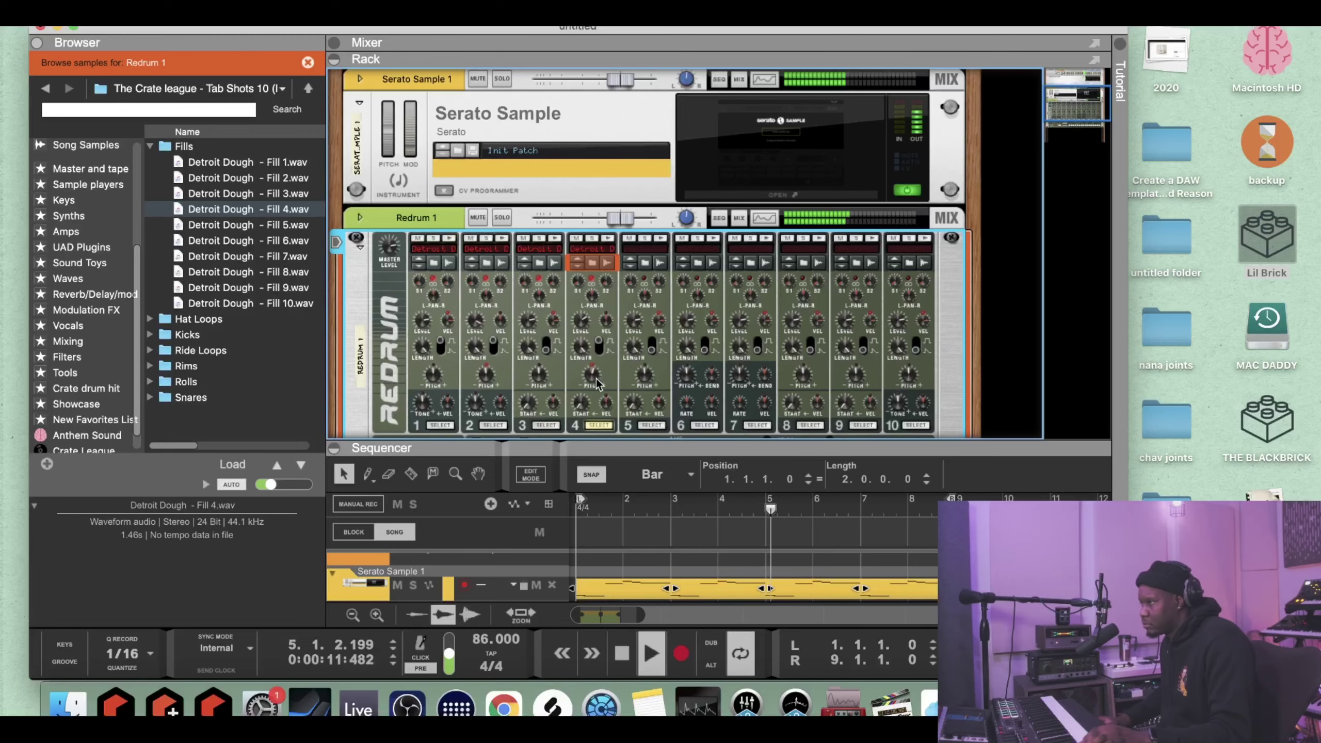
{"action": "left_click_drag", "start_coordinate": [596, 379], "coordinate": [631, 449]}
{"action": "scroll", "coordinate": [604, 291], "scroll_direction": "down", "scroll_amount": 2}
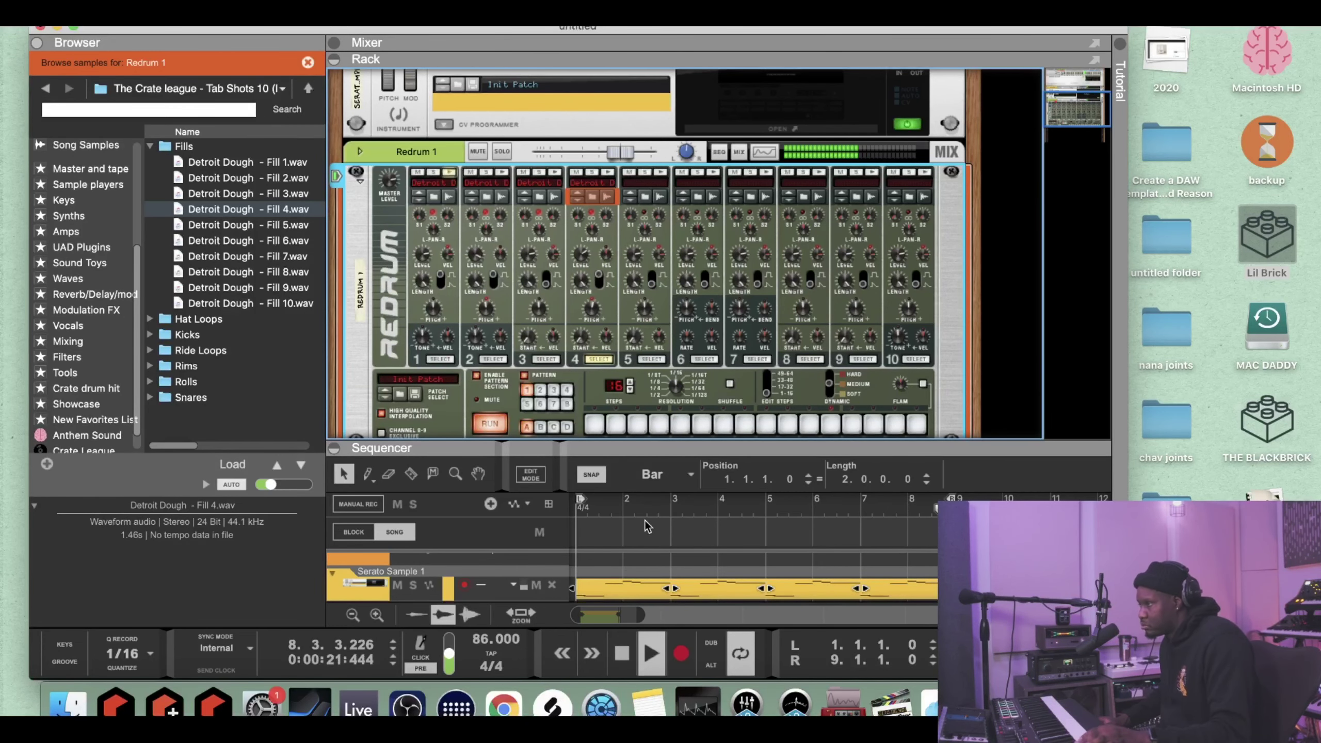
{"action": "left_click", "coordinate": [622, 659]}
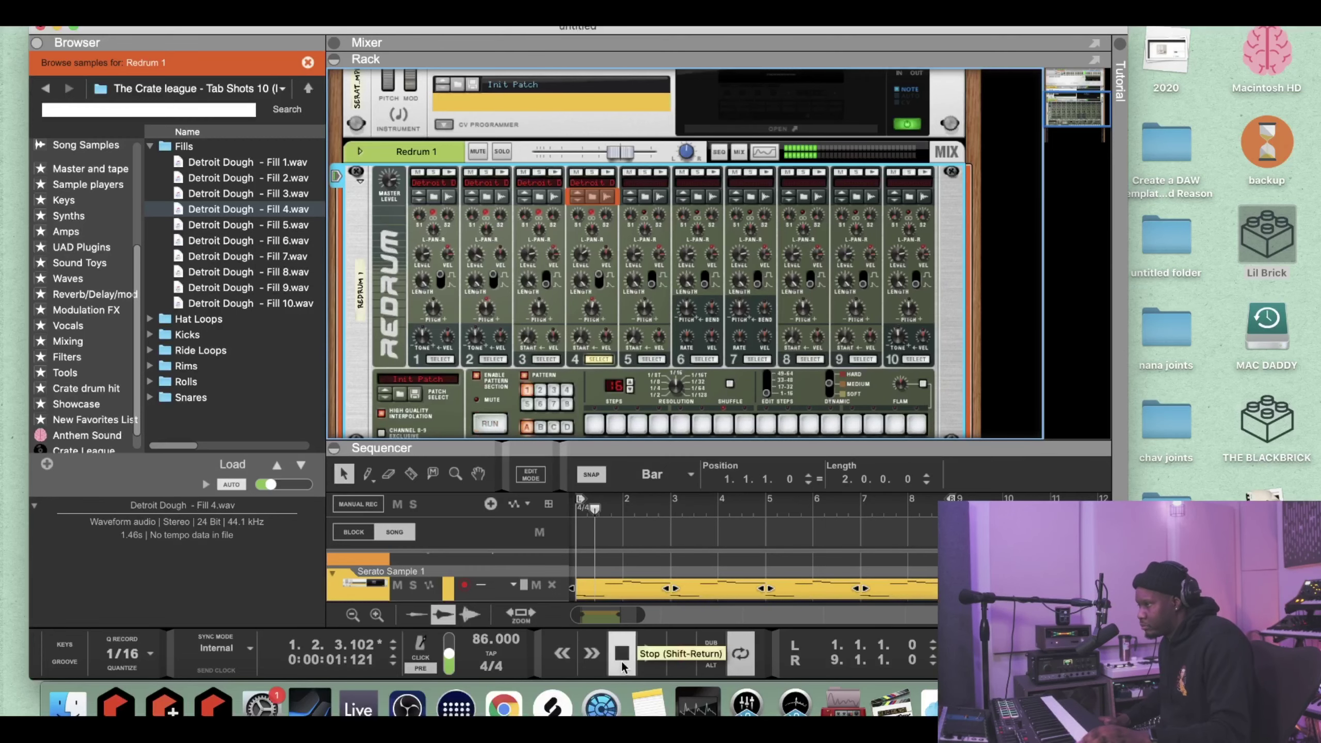
{"action": "left_click", "coordinate": [621, 660]}
- Record the fill hits on a new Redrum 1 Lane 3 over bars 2 to 4 during playback
{"action": "left_click_drag", "start_coordinate": [634, 448], "coordinate": [620, 266]}
{"action": "left_click", "coordinate": [651, 654]}
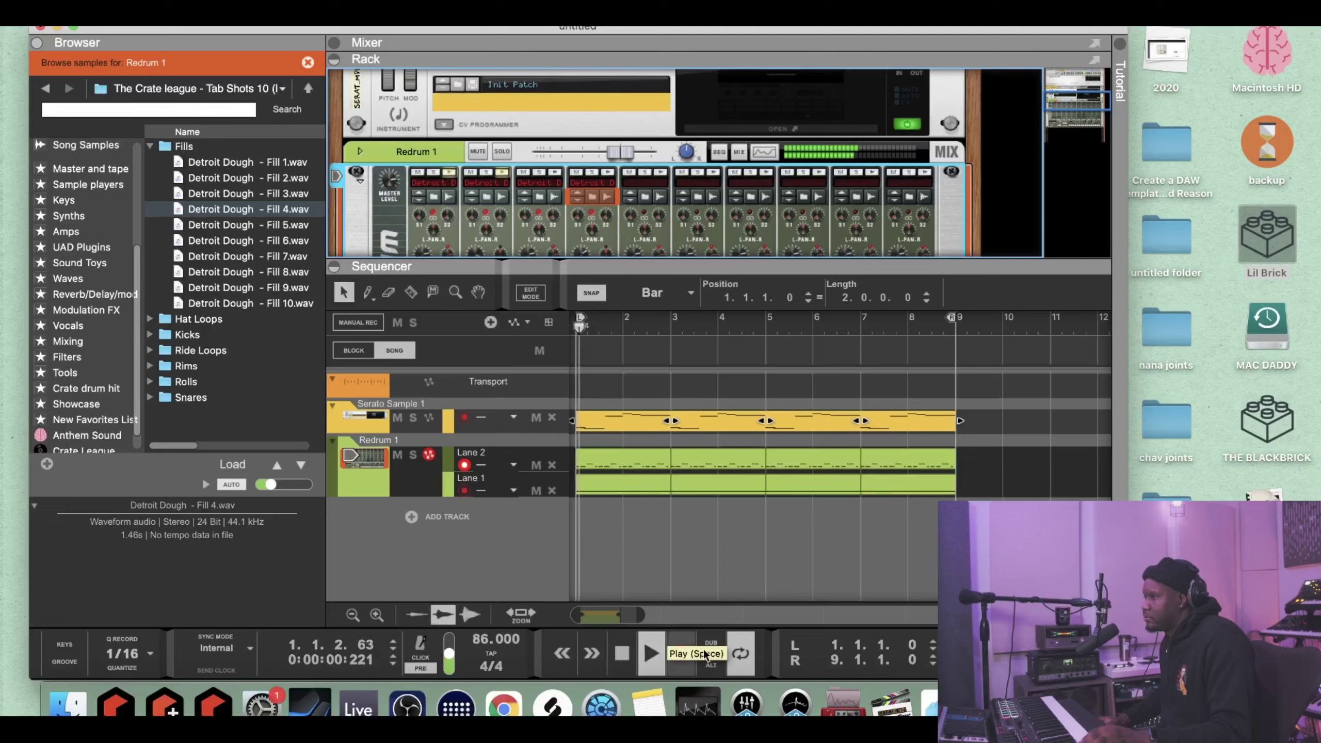
{"action": "left_click", "coordinate": [711, 643]}
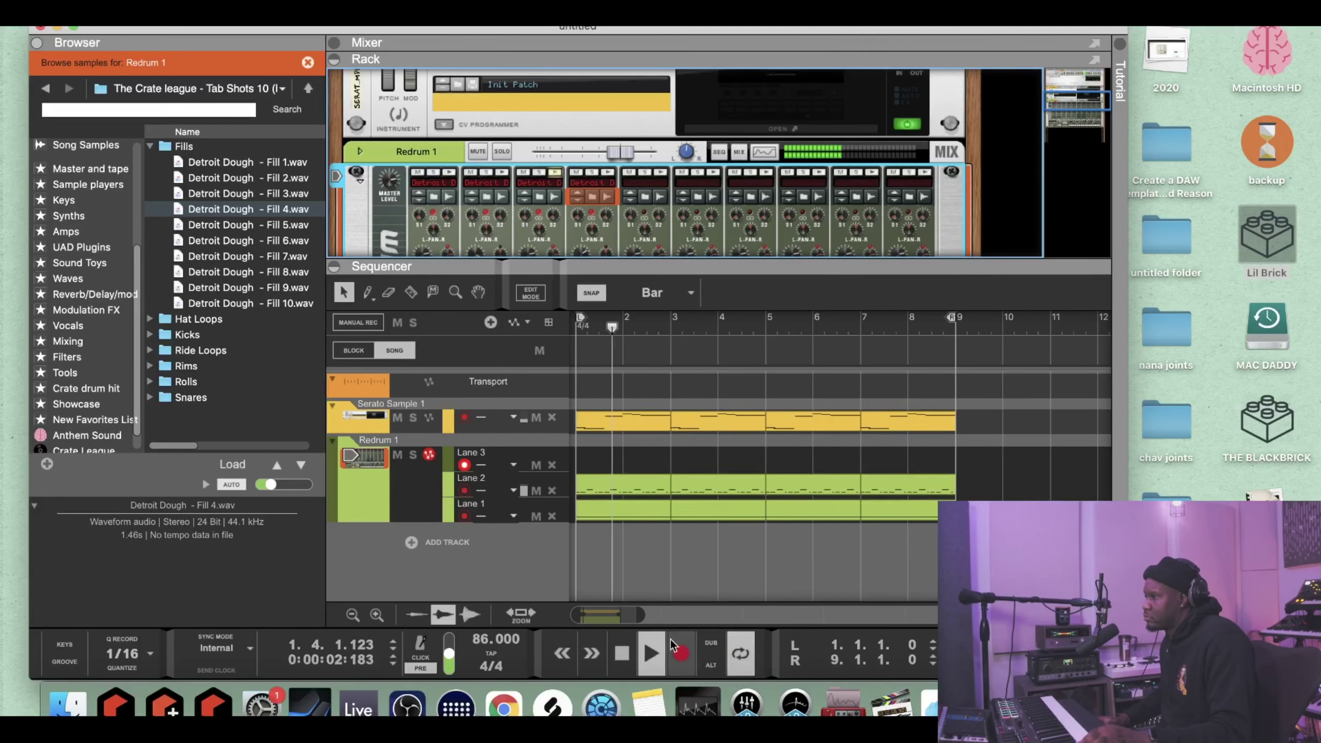
{"action": "left_click", "coordinate": [682, 653]}
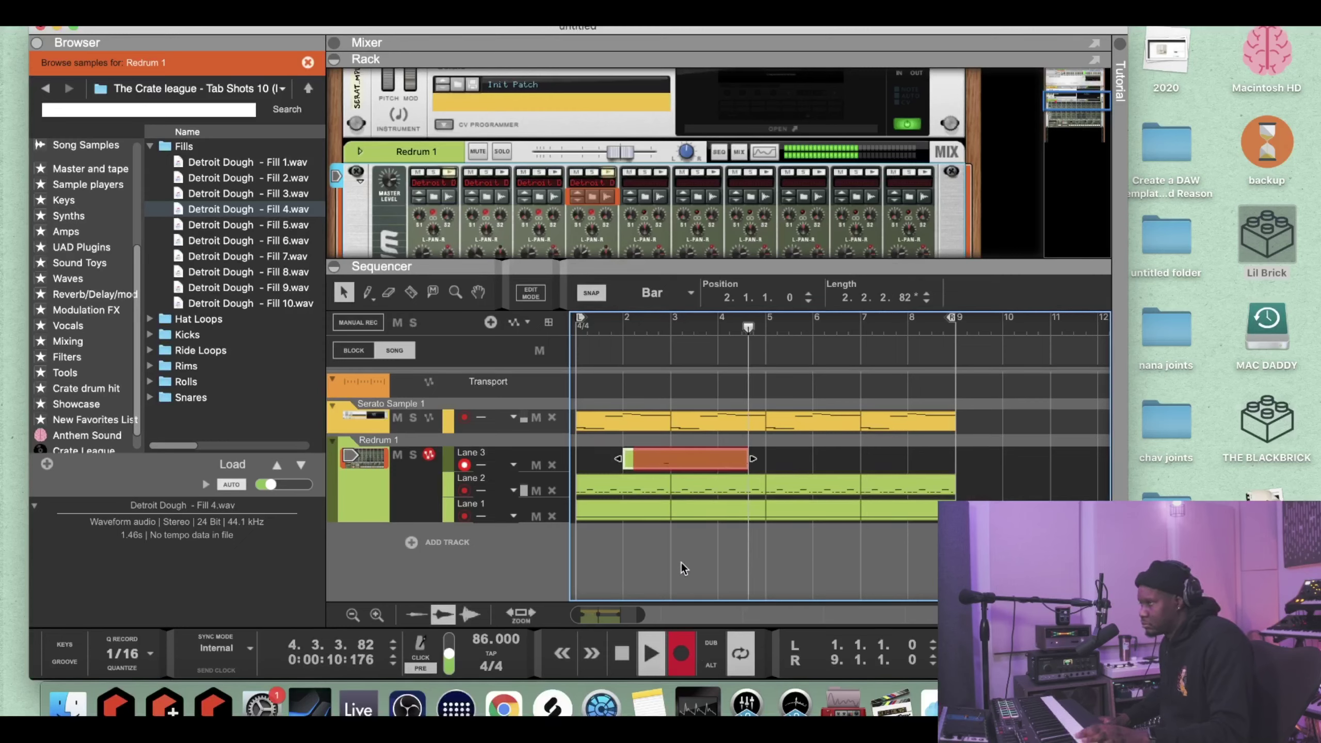
{"action": "key", "text": "space"}
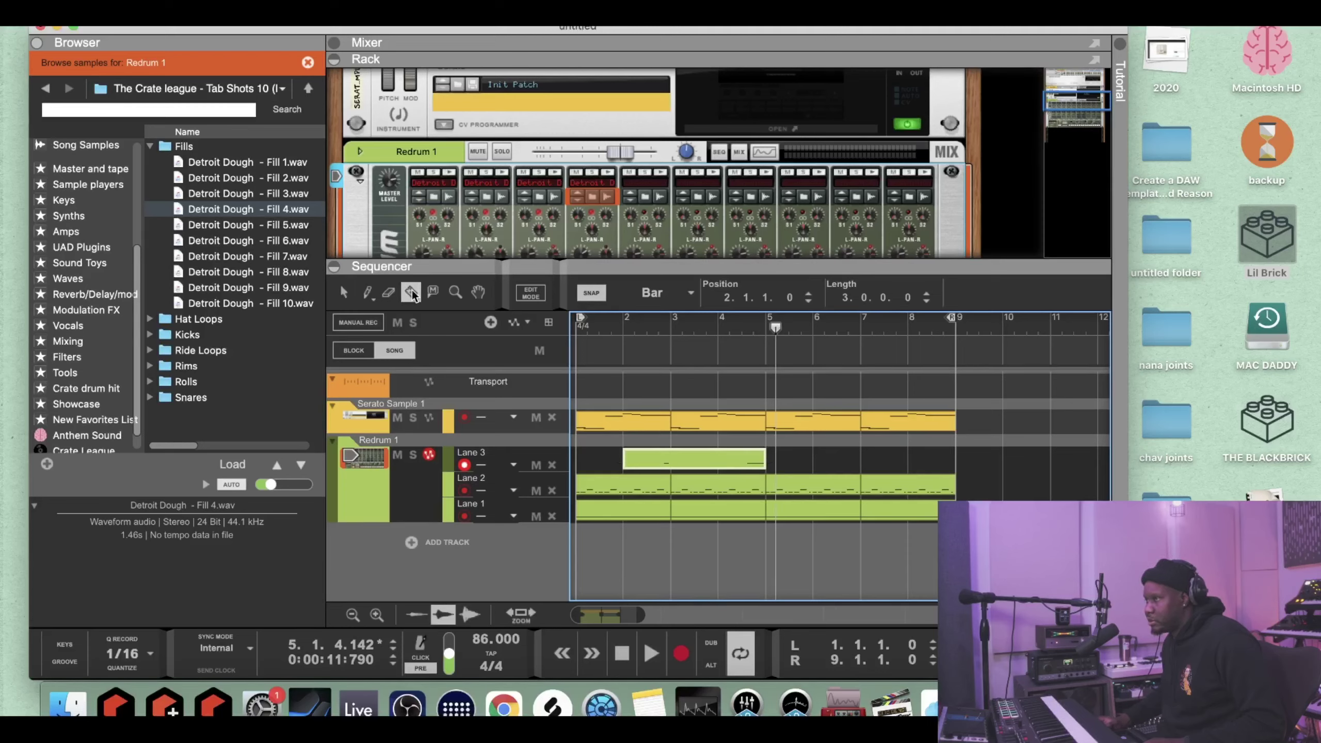
- Split the recorded Lane 3 clip at bar 3 and duplicate its two-bar part twice to fill through bar 8
{"action": "left_click", "coordinate": [669, 339]}
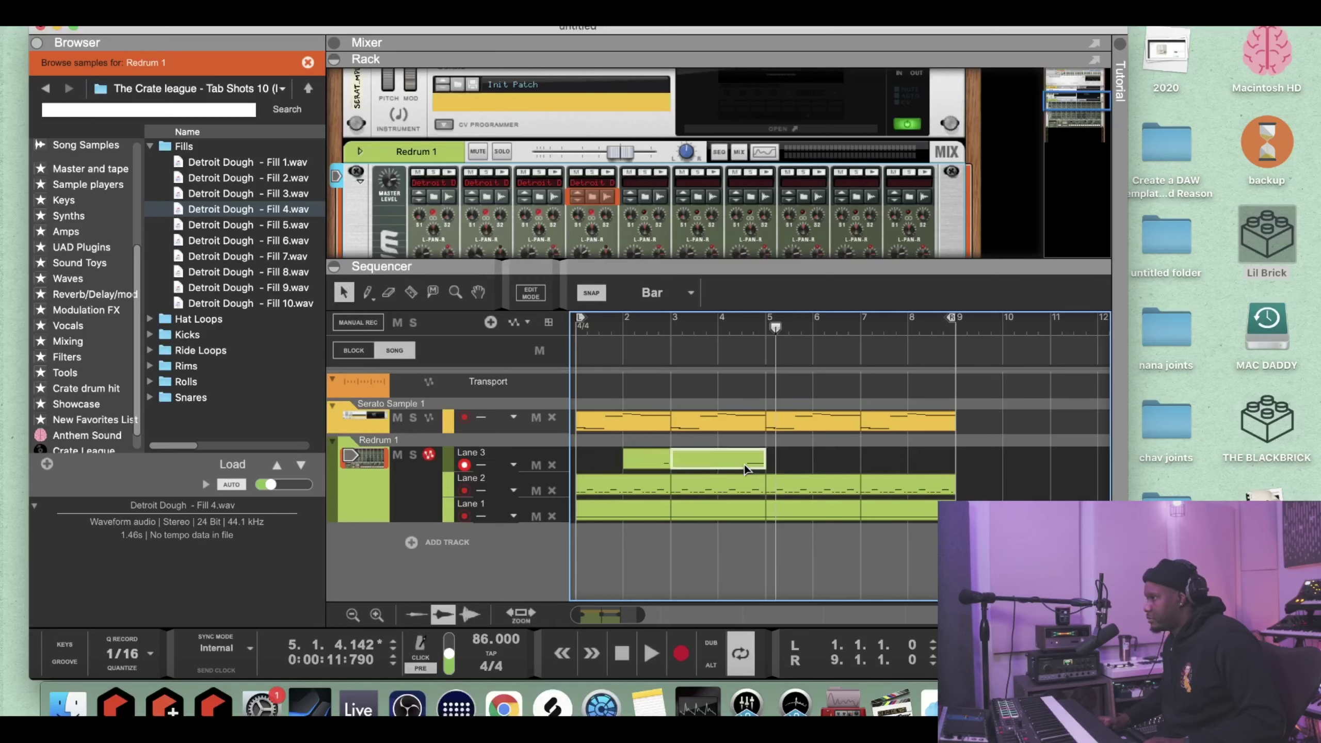
{"action": "key", "text": "super+d"}
{"action": "key", "text": "super+d"}
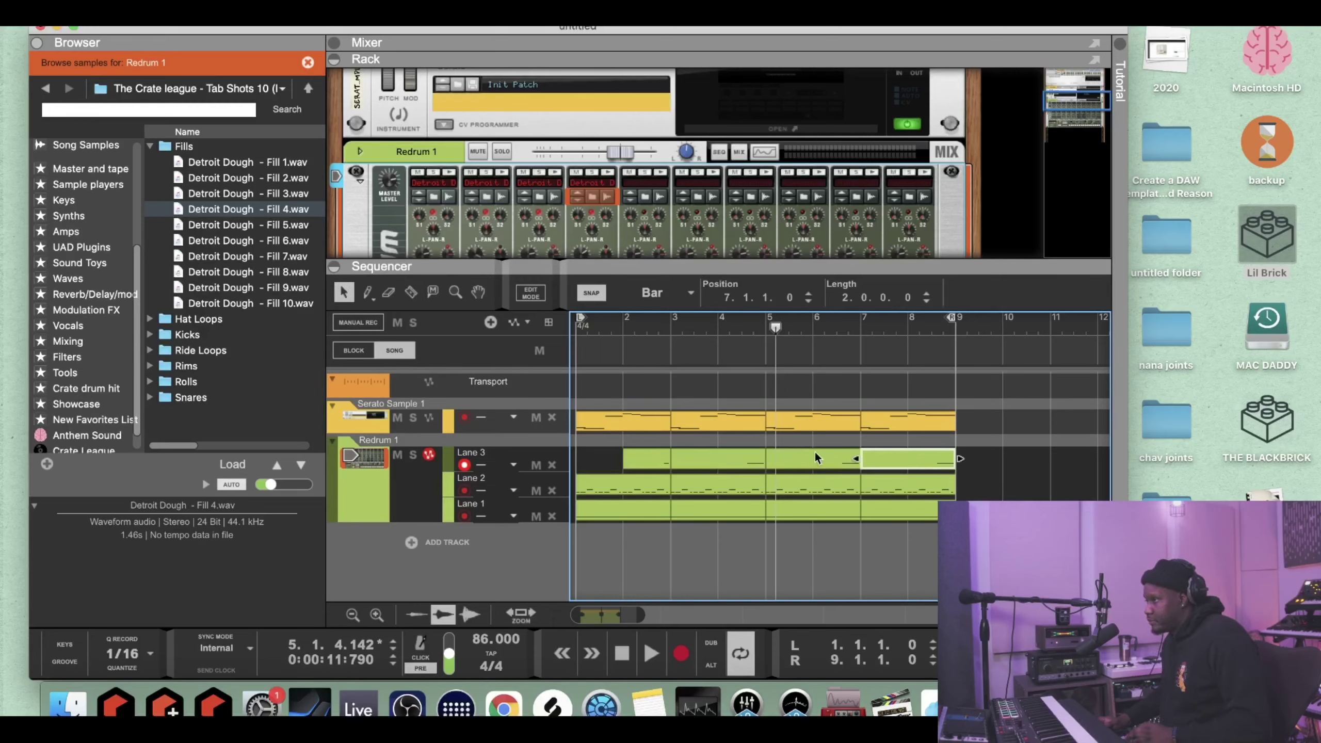
{"action": "left_click", "coordinate": [813, 455]}
- During playback from bar 1, delete the one-bar Lane 3 clip at bar 2 and copy the two-bar fill clip to bar 1
{"action": "left_click", "coordinate": [621, 653]}
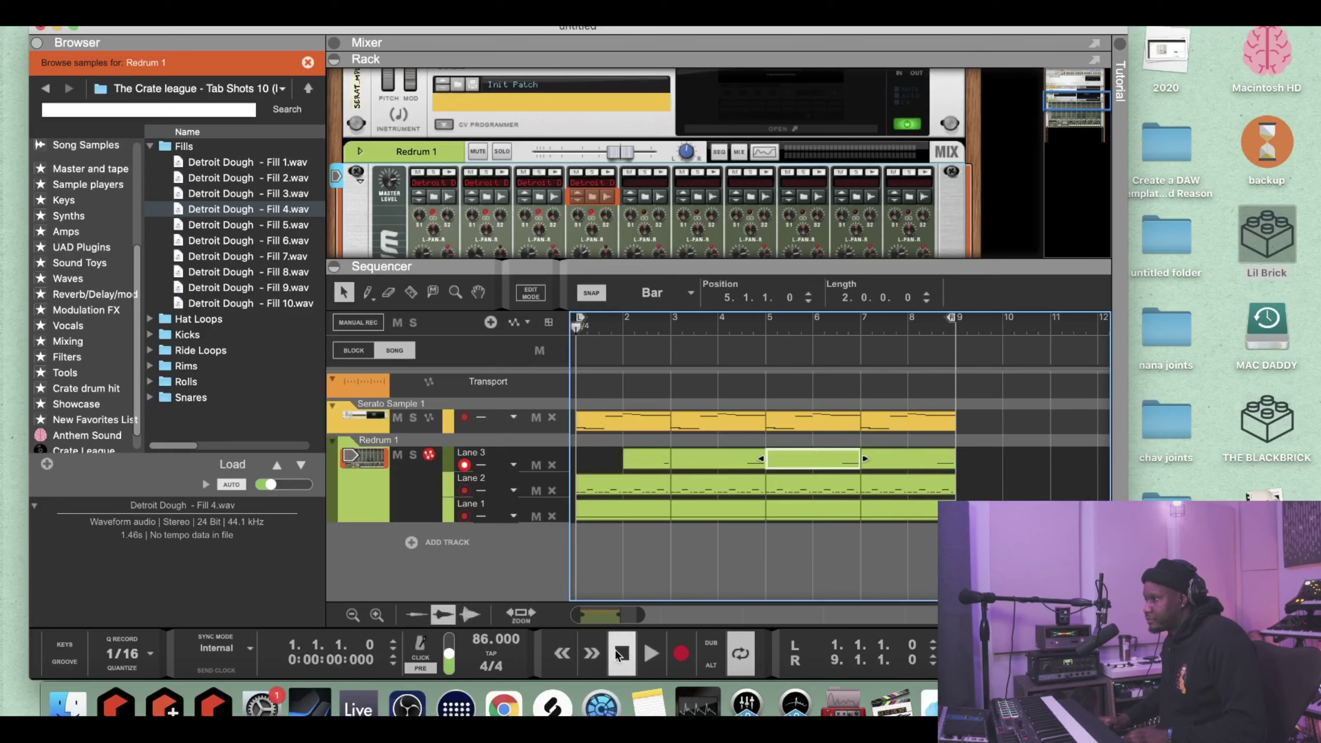
{"action": "left_click", "coordinate": [650, 655]}
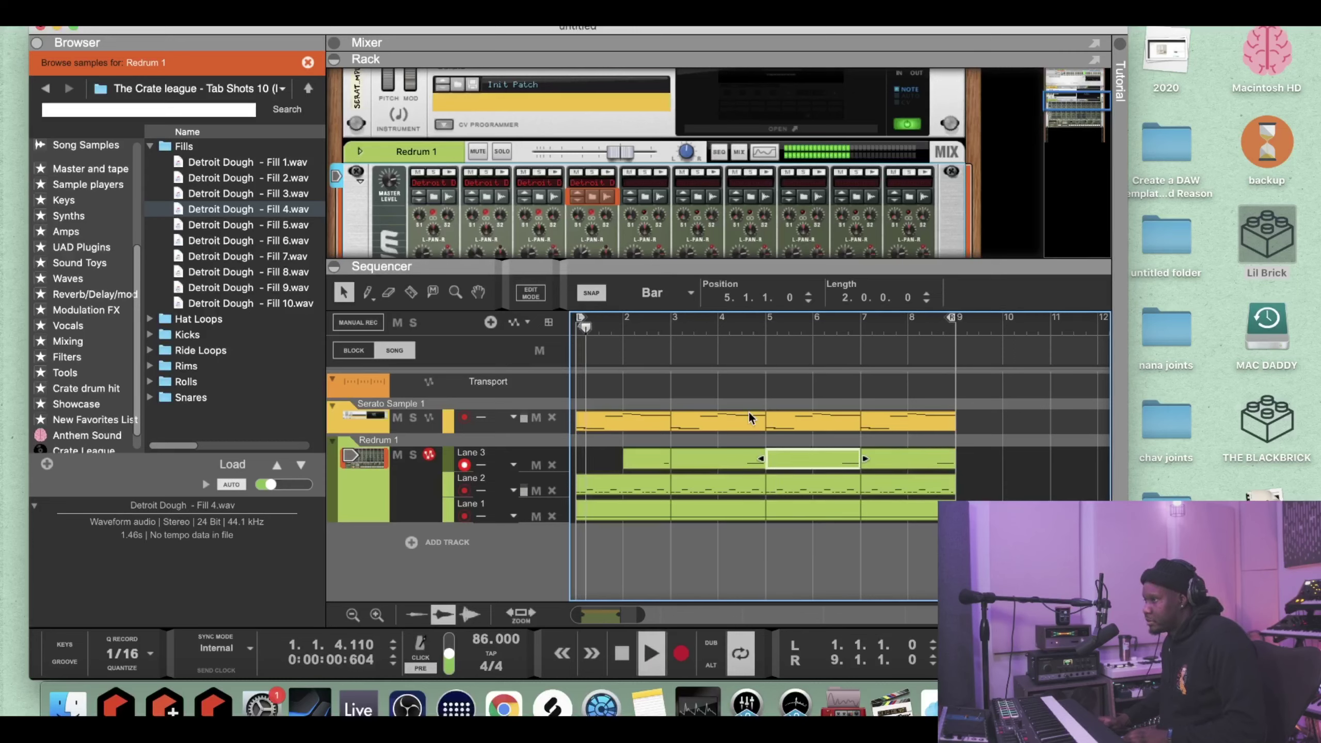
{"action": "left_click", "coordinate": [646, 462]}
{"action": "key", "text": "Delete"}
{"action": "left_click", "coordinate": [690, 456]}
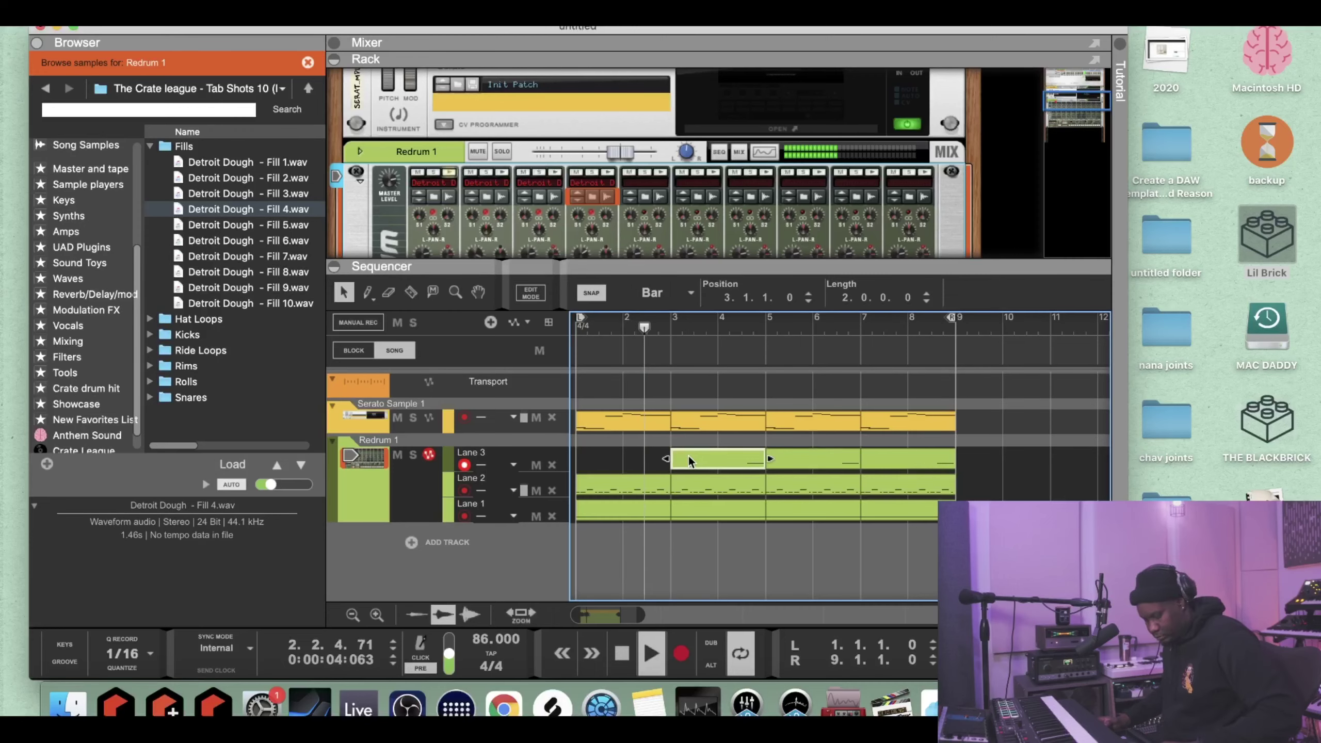
{"action": "key", "text": "Right"}
{"action": "left_click_drag", "start_coordinate": [743, 458], "coordinate": [639, 460]}
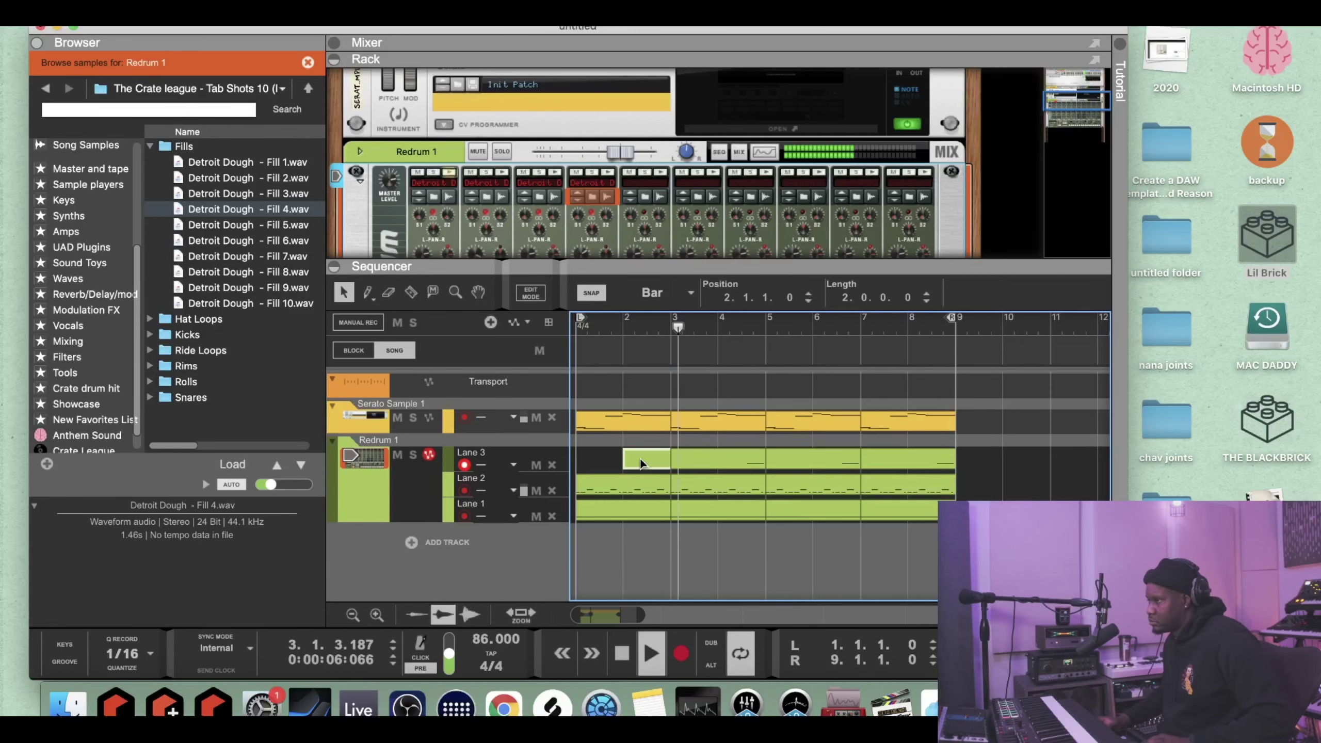
- Rebalance the rack and sequencer heights, quantize all Serato Sample 1 clips, and return playback to bar 1
{"action": "left_click_drag", "start_coordinate": [563, 263], "coordinate": [562, 467]}
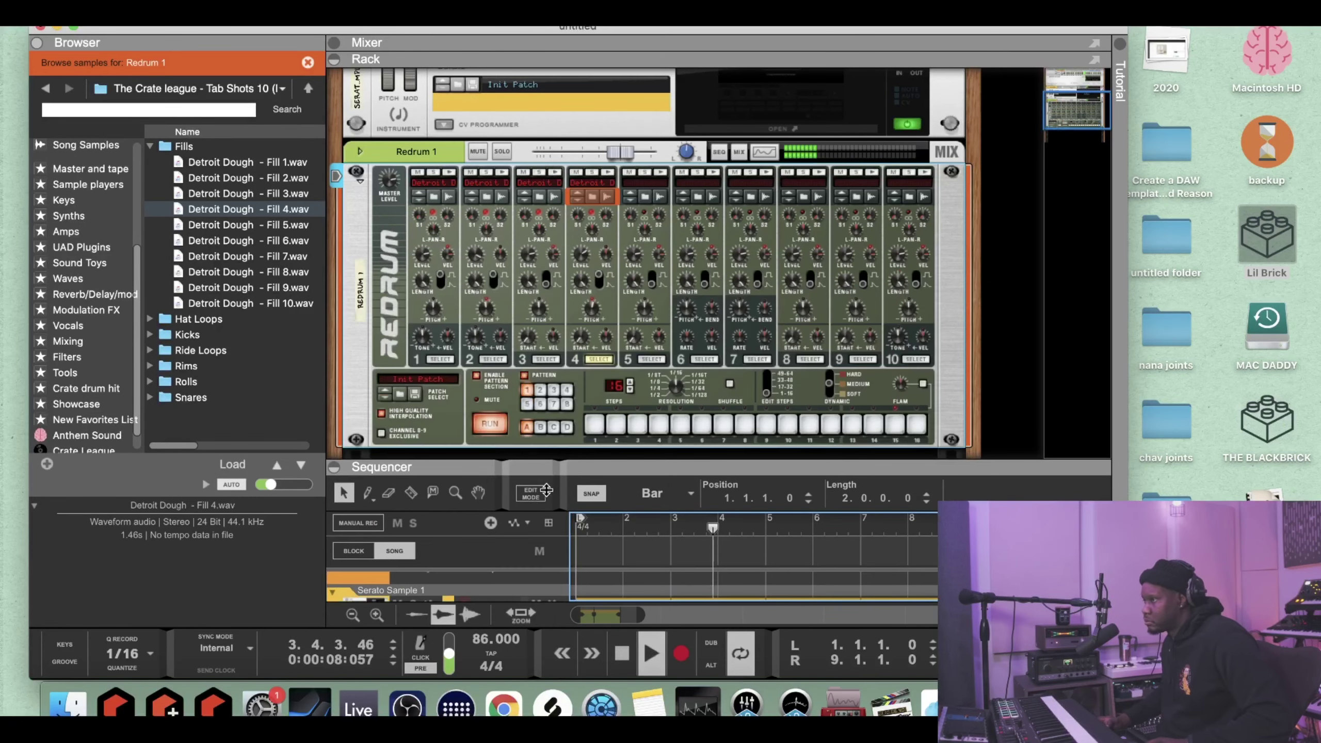
{"action": "scroll", "coordinate": [545, 333], "scroll_direction": "down", "scroll_amount": 5}
{"action": "scroll", "coordinate": [552, 338], "scroll_direction": "up", "scroll_amount": 4}
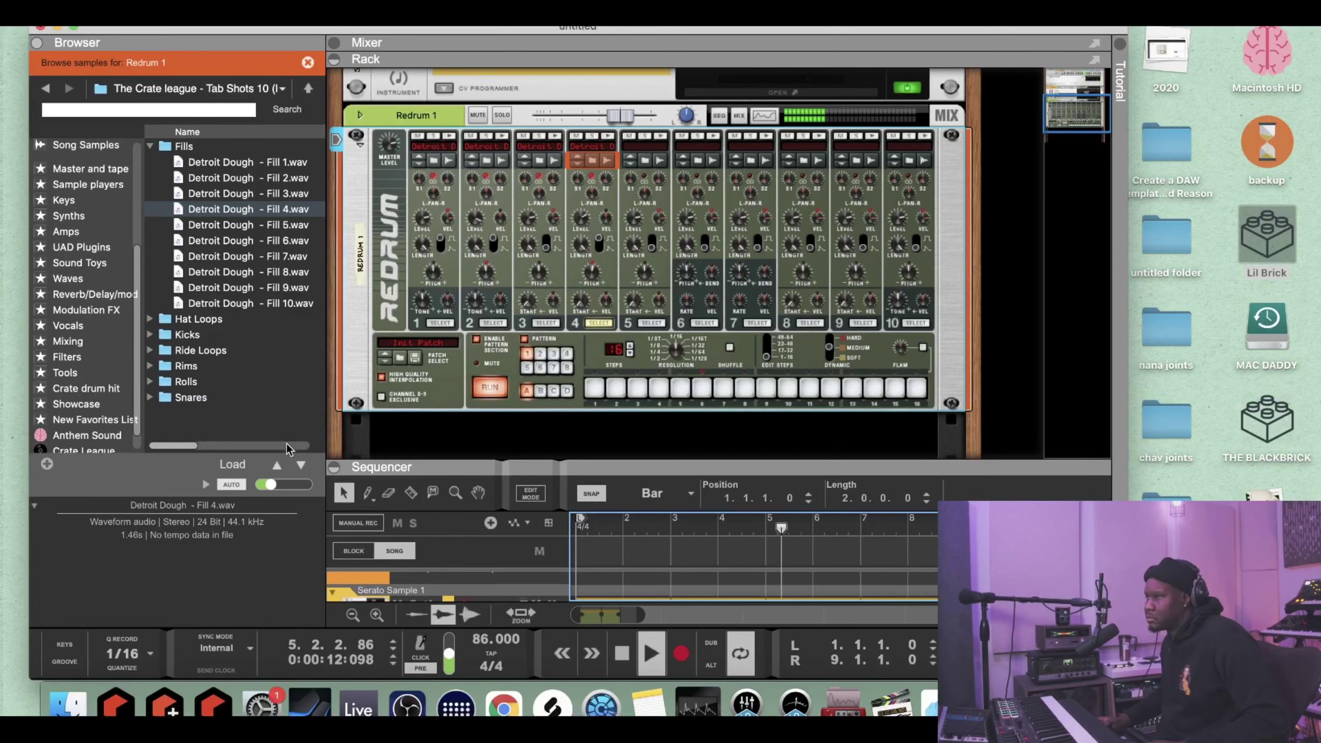
{"action": "left_click_drag", "start_coordinate": [662, 458], "coordinate": [647, 340]}
{"action": "left_click_drag", "start_coordinate": [966, 476], "coordinate": [636, 479]}
{"action": "right_click", "coordinate": [635, 478]}
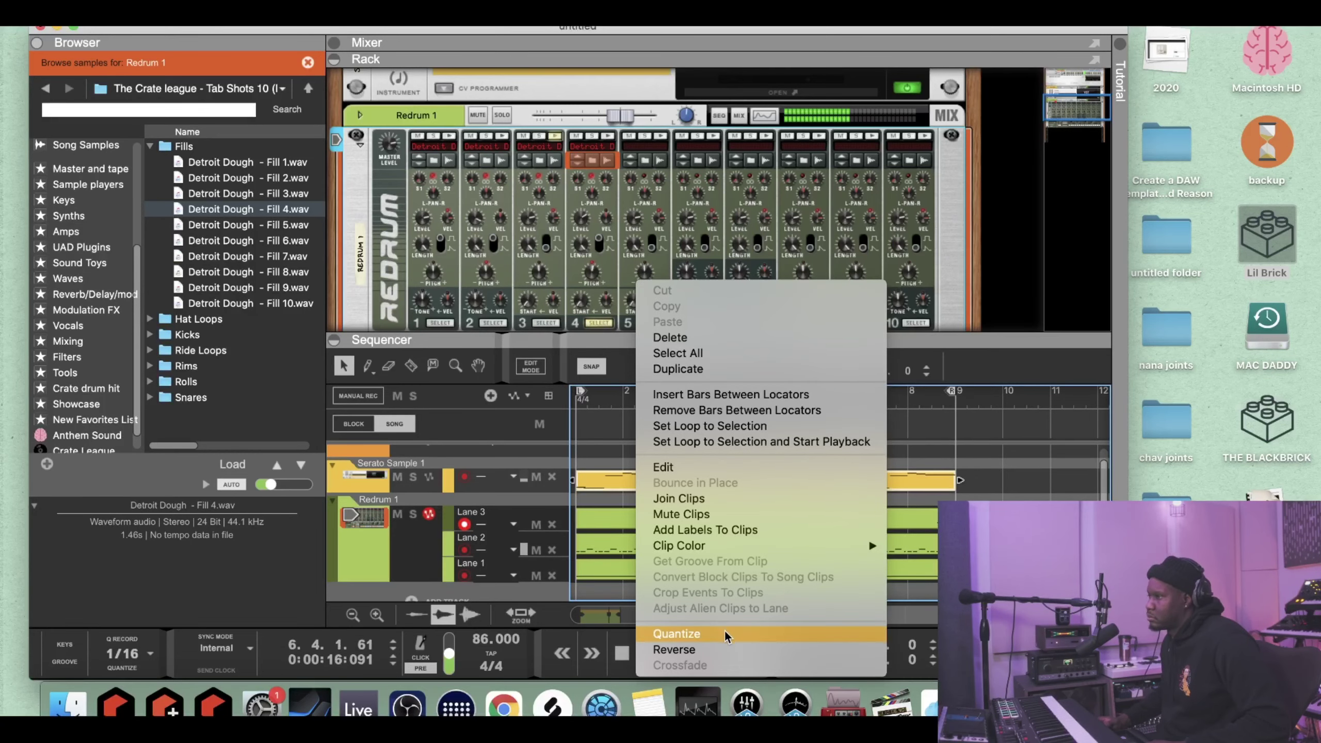
{"action": "left_click", "coordinate": [723, 628]}
{"action": "key", "text": "space"}
{"action": "left_click", "coordinate": [622, 653]}
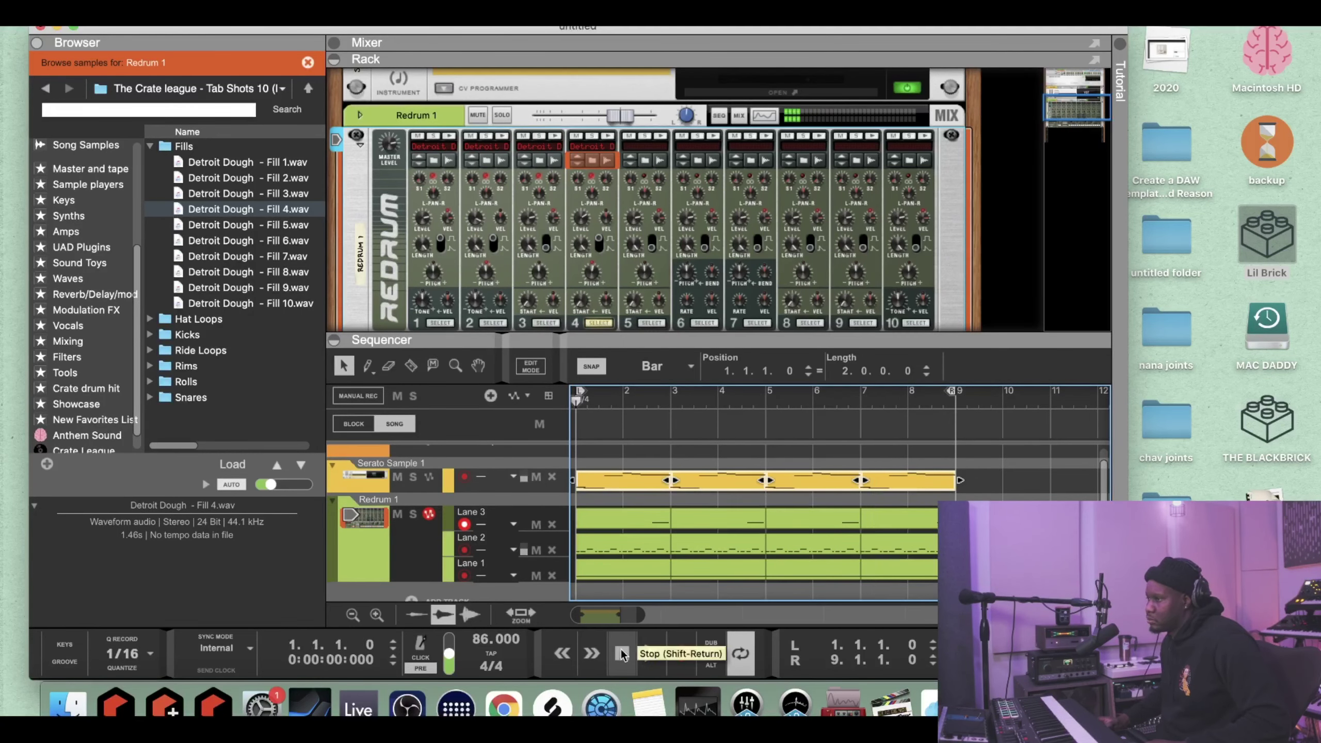
- Play the loop, quantize all Serato Sample 1 and Redrum 1 clips across every lane together, and stop at bar 1
{"action": "key", "text": "space"}
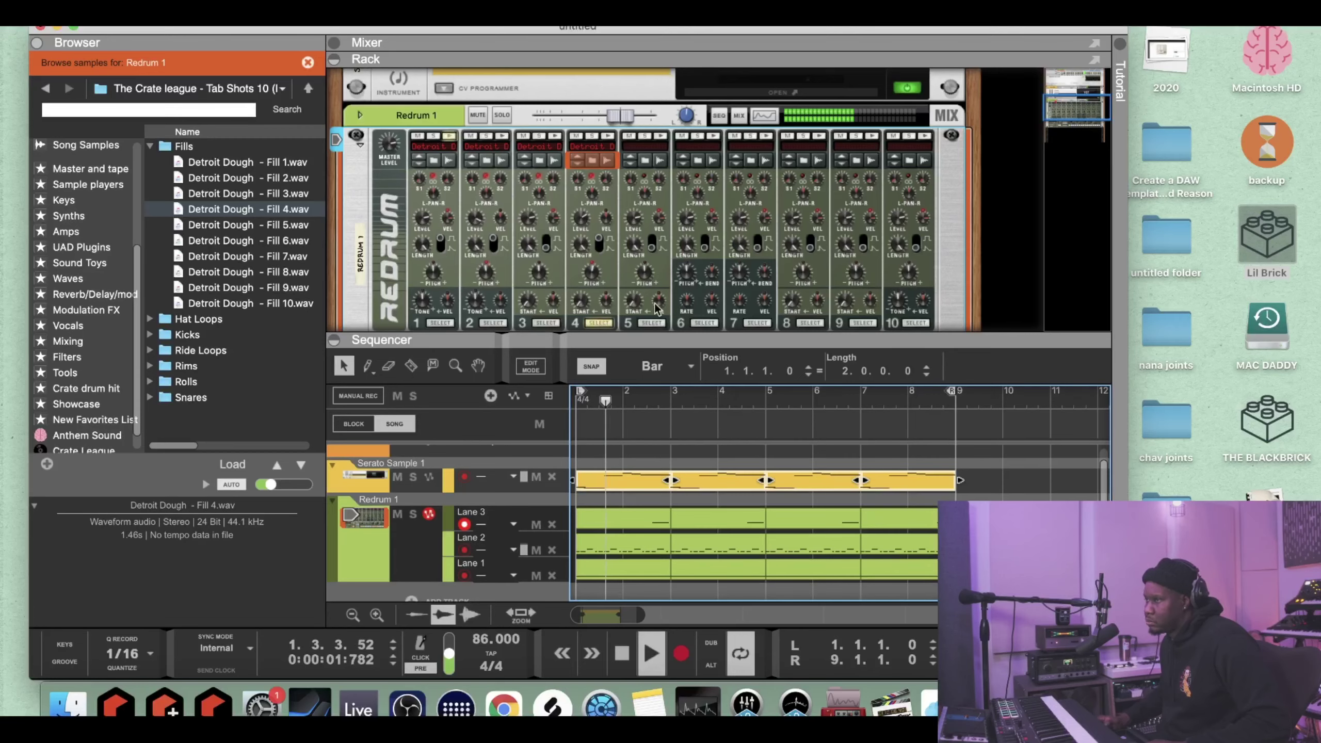
{"action": "scroll", "coordinate": [661, 258], "scroll_direction": "down", "scroll_amount": 2}
{"action": "scroll", "coordinate": [662, 257], "scroll_direction": "down", "scroll_amount": 3}
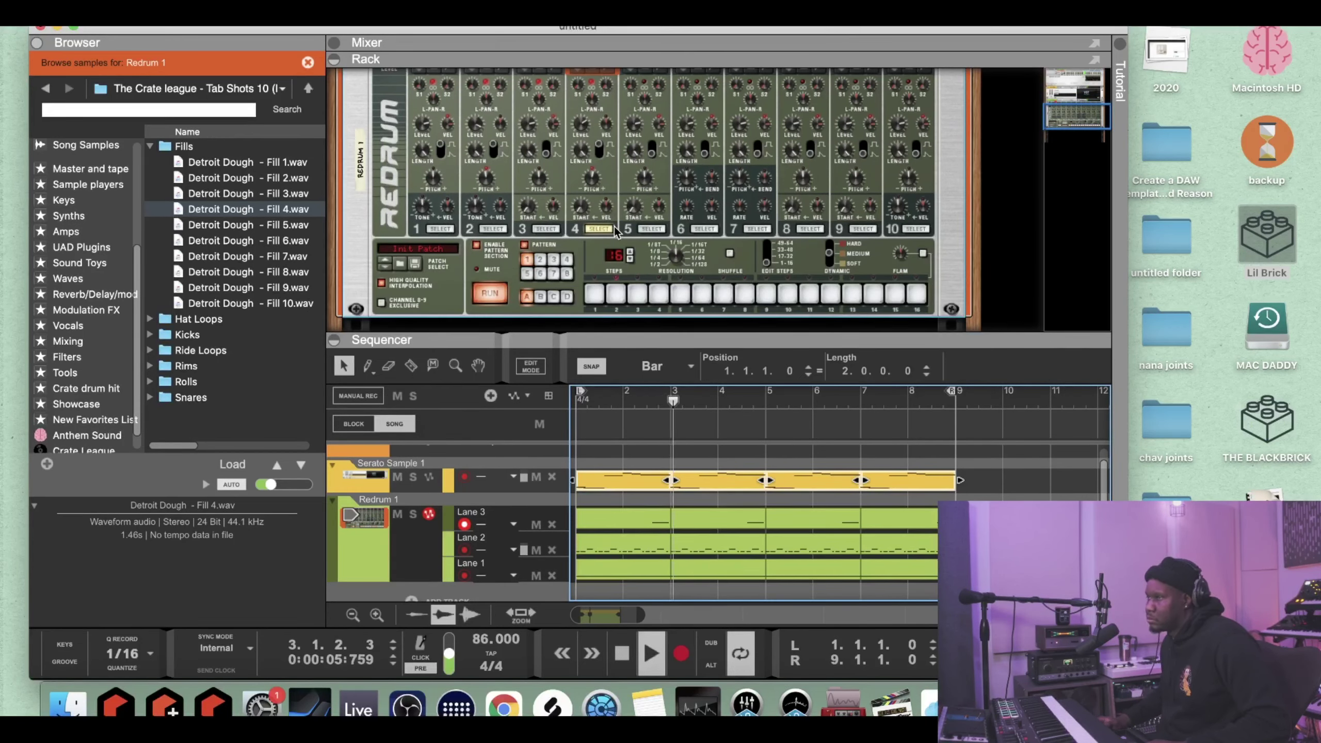
{"action": "left_click_drag", "start_coordinate": [1012, 492], "coordinate": [639, 546]}
{"action": "left_click", "coordinate": [1009, 500]}
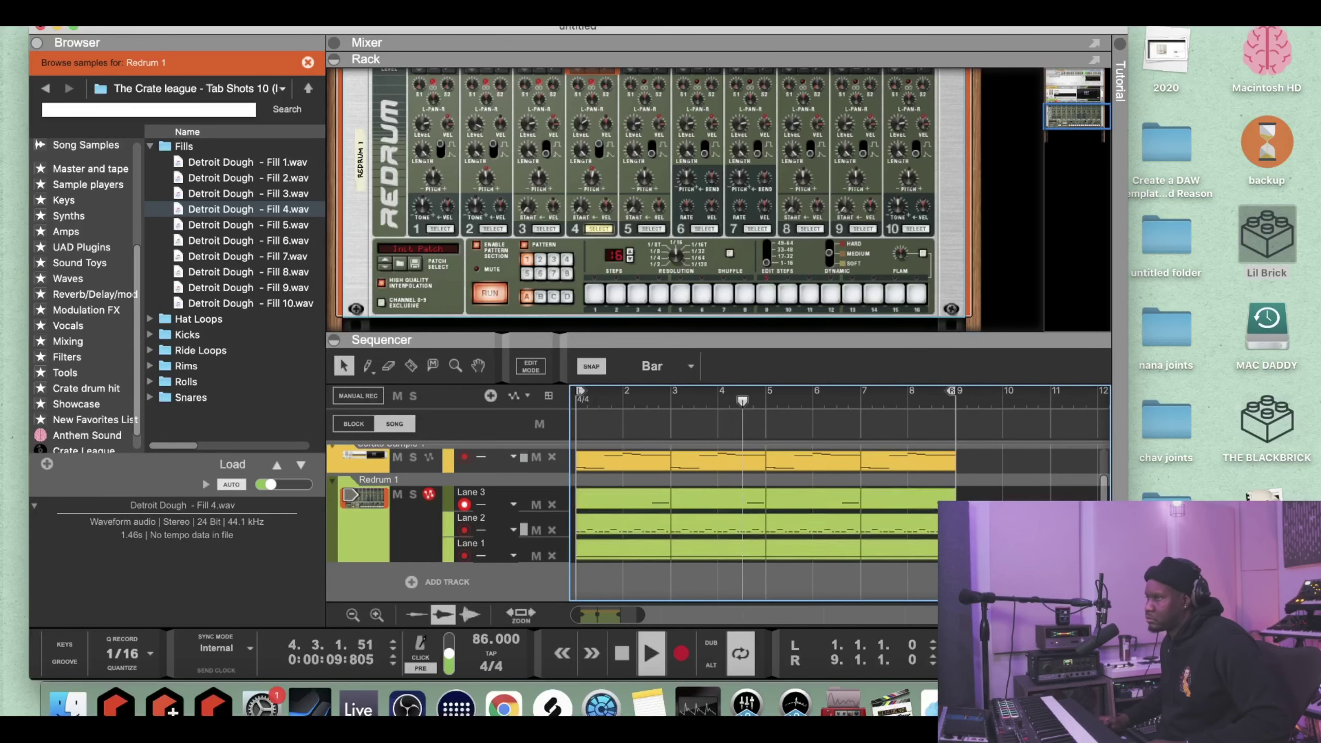
{"action": "scroll", "coordinate": [1009, 500], "scroll_direction": "up", "scroll_amount": 2}
{"action": "left_click_drag", "start_coordinate": [1033, 473], "coordinate": [648, 555]}
{"action": "right_click", "coordinate": [648, 555]}
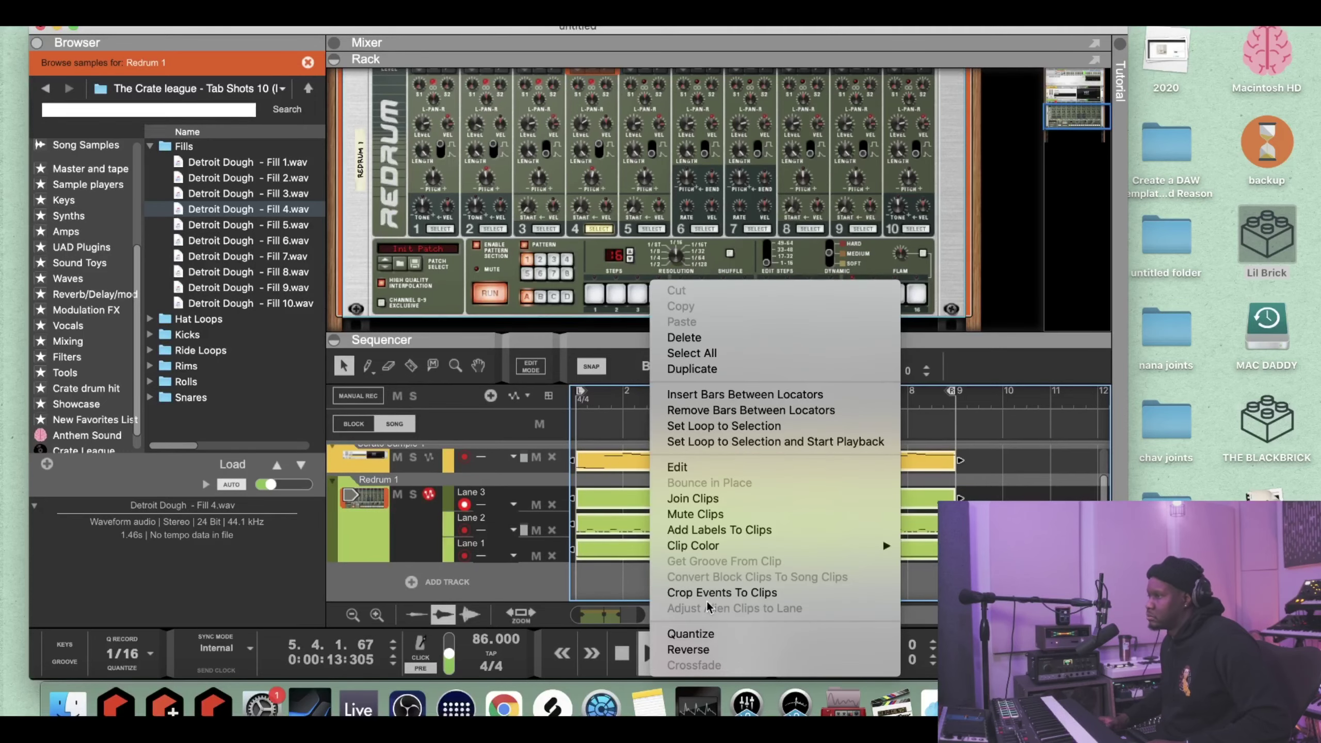
{"action": "left_click", "coordinate": [708, 634]}
{"action": "double_click", "coordinate": [622, 653]}
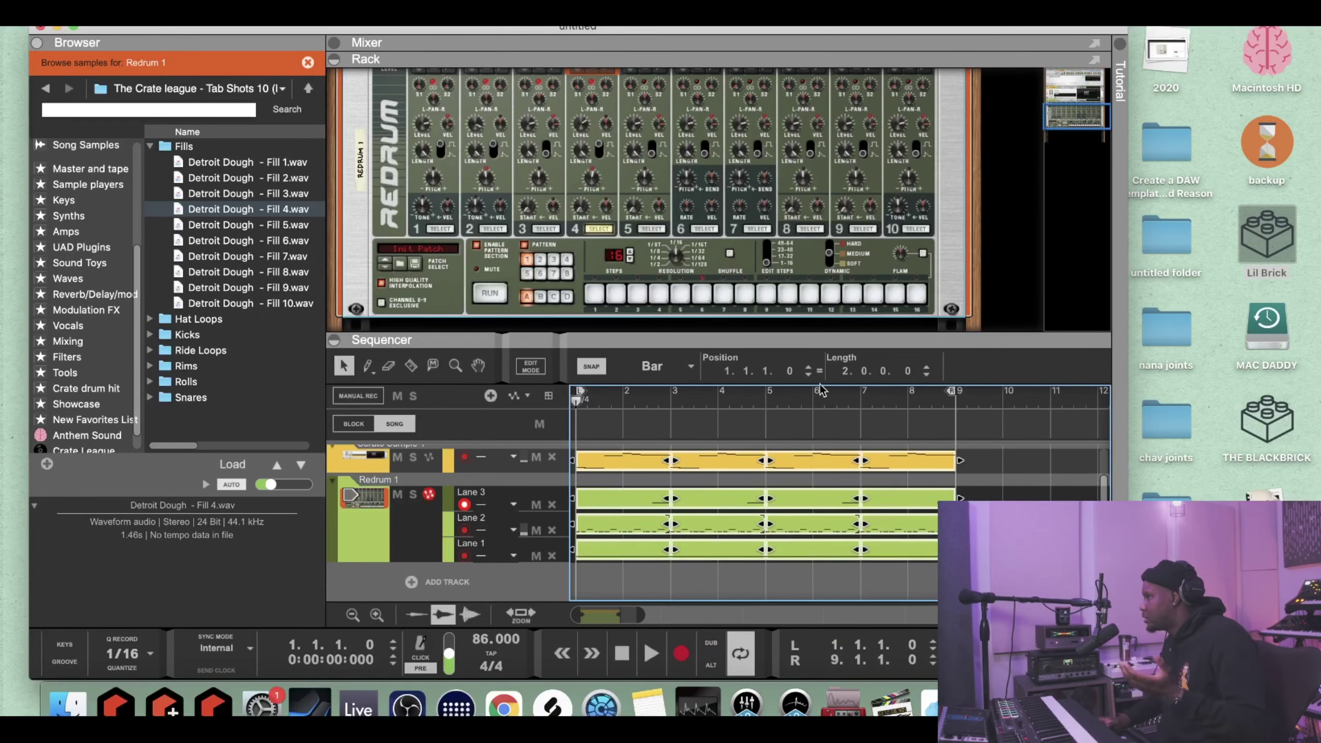
- Browse the built-in instruments and add a Monotone Bass Synthesizer to the rack below Redrum
{"action": "scroll", "coordinate": [628, 222], "scroll_direction": "down", "scroll_amount": 3}
{"action": "scroll", "coordinate": [77, 174], "scroll_direction": "up", "scroll_amount": 5}
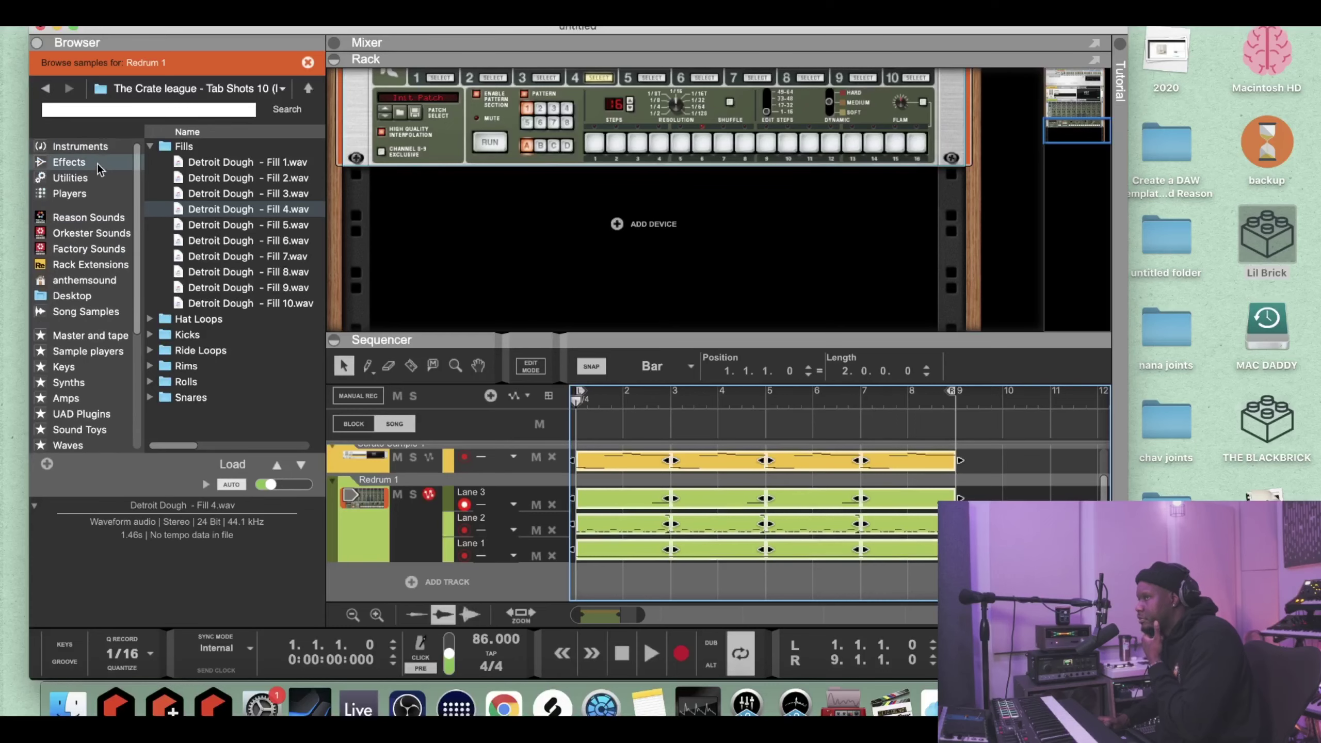
{"action": "left_click", "coordinate": [78, 146]}
{"action": "left_click", "coordinate": [207, 251]}
{"action": "scroll", "coordinate": [217, 255], "scroll_direction": "down", "scroll_amount": 15}
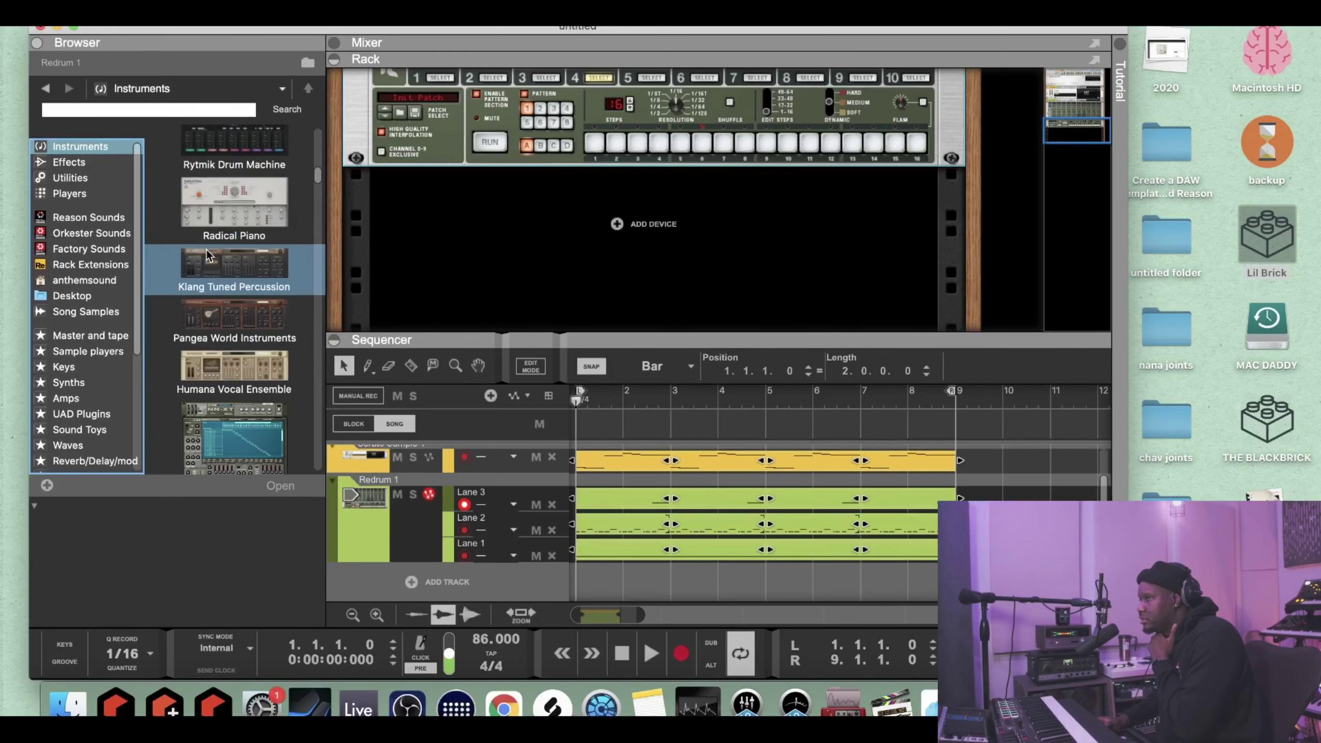
{"action": "scroll", "coordinate": [218, 257], "scroll_direction": "down", "scroll_amount": 12}
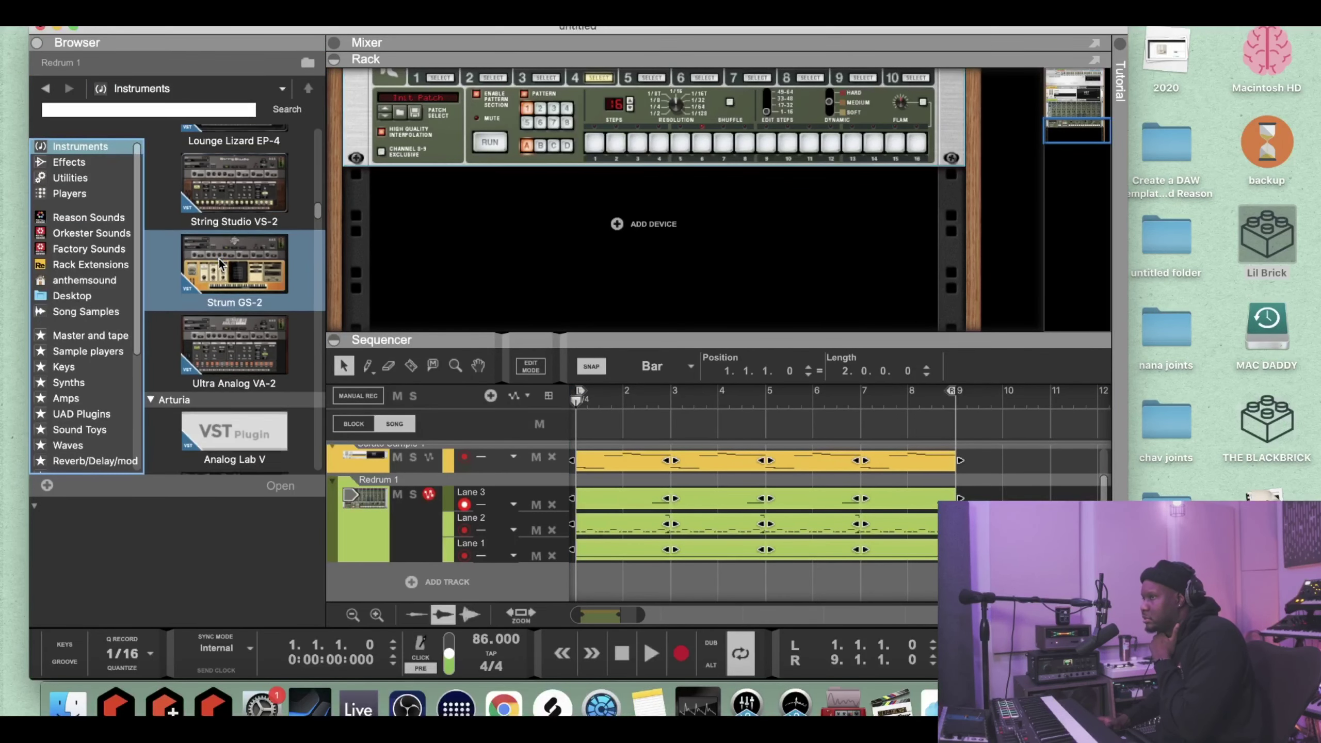
{"action": "scroll", "coordinate": [222, 259], "scroll_direction": "up", "scroll_amount": 20}
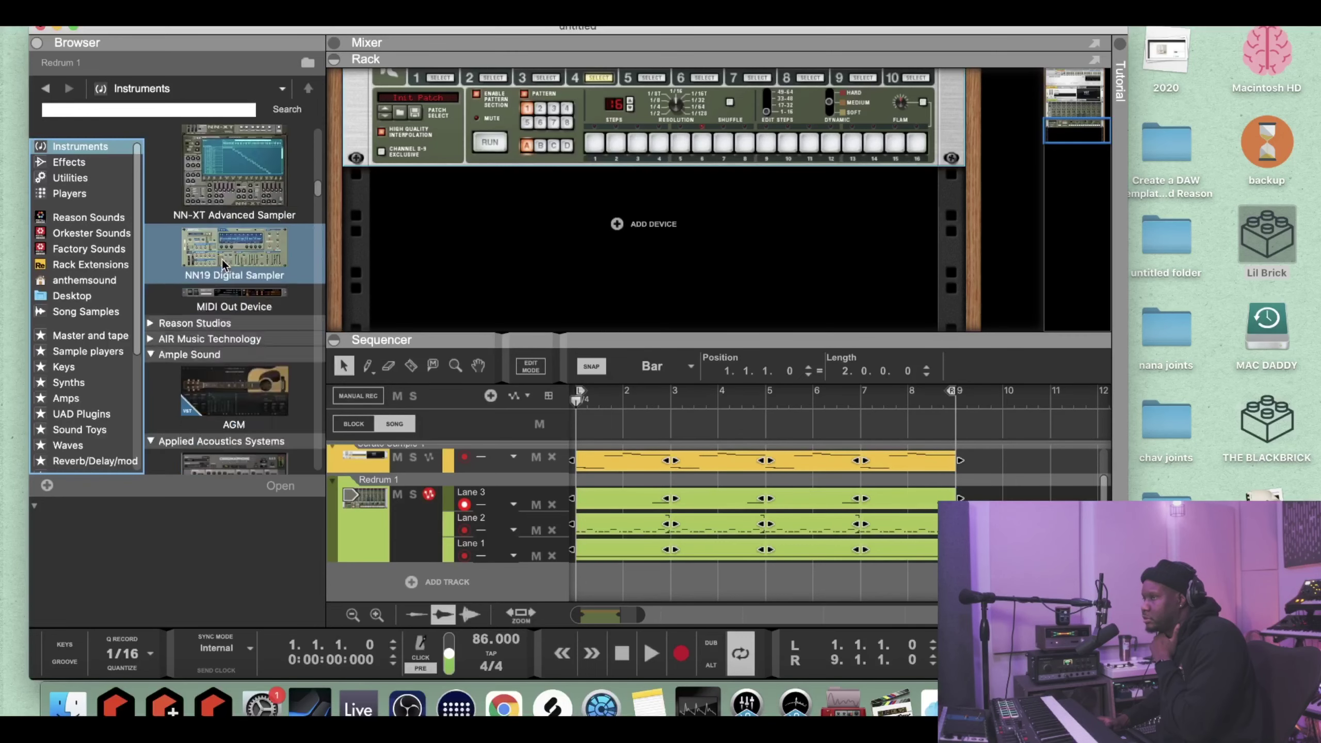
{"action": "left_click", "coordinate": [109, 163]}
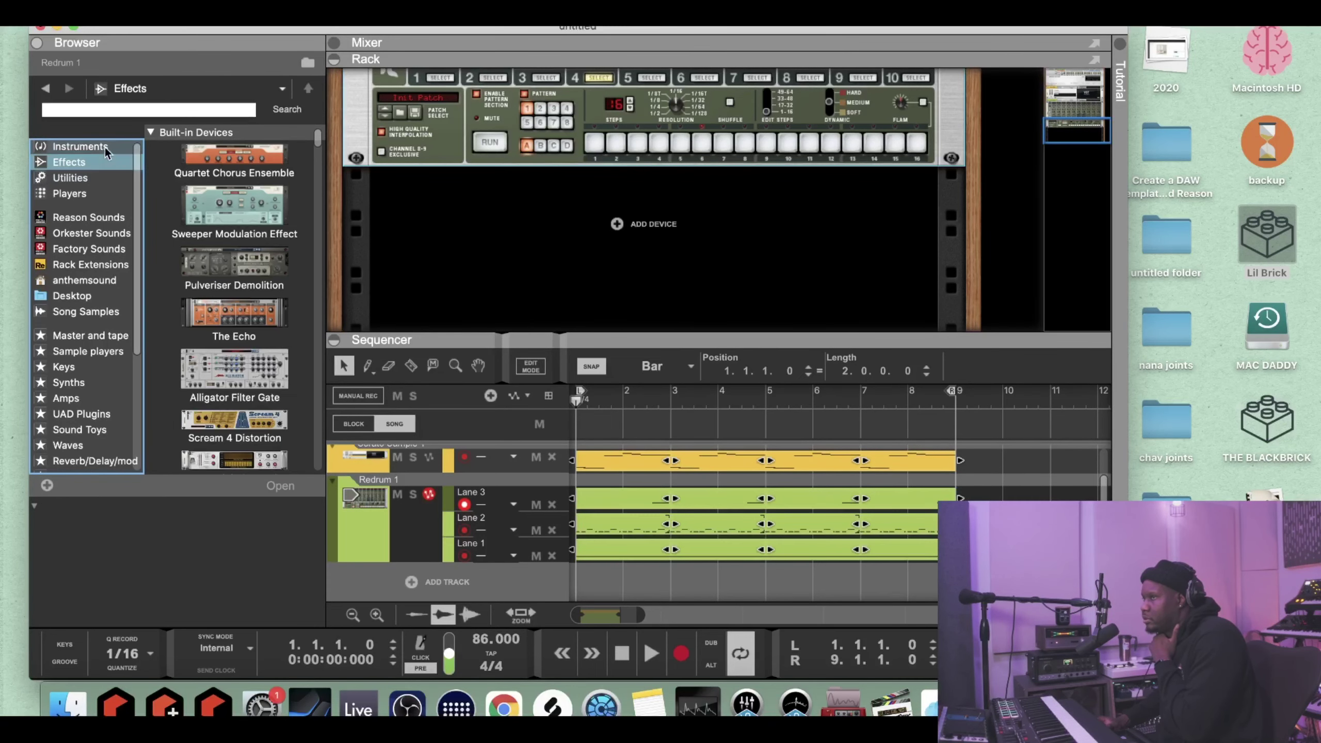
{"action": "left_click", "coordinate": [105, 146]}
{"action": "scroll", "coordinate": [205, 275], "scroll_direction": "down", "scroll_amount": 5}
{"action": "left_click_drag", "start_coordinate": [205, 275], "coordinate": [452, 265]}
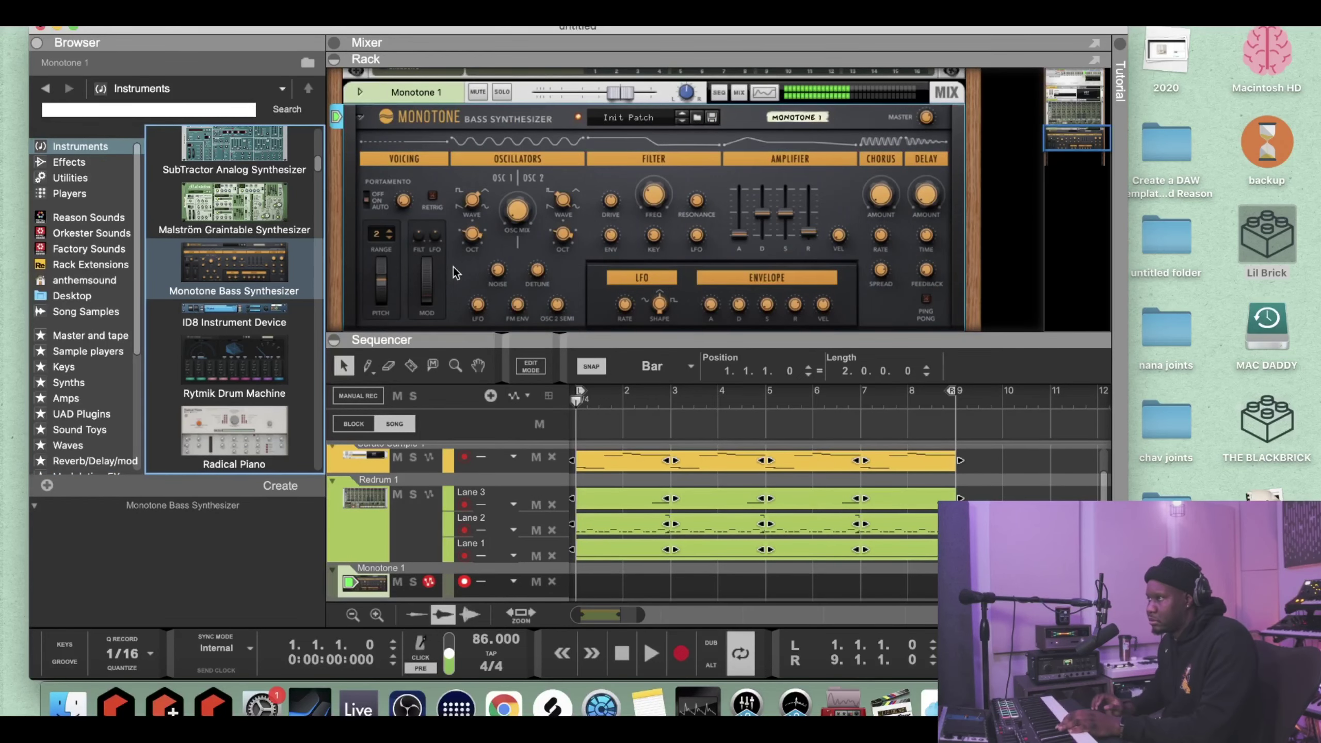
- Try the Angry Kitty and Blasta patches on the Monotone, play Blasta over the loop, and switch to the Breathless patch
{"action": "left_click", "coordinate": [685, 122]}
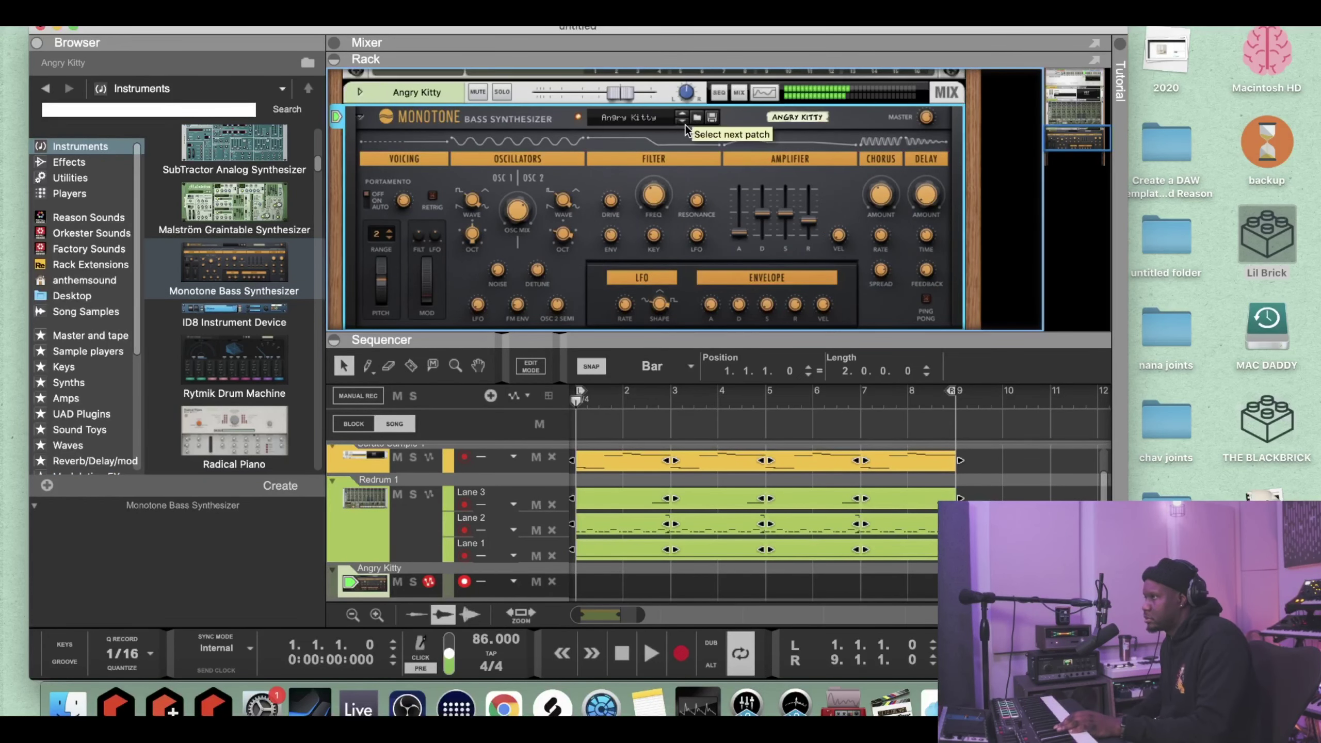
{"action": "left_click", "coordinate": [685, 123]}
{"action": "left_click", "coordinate": [650, 654]}
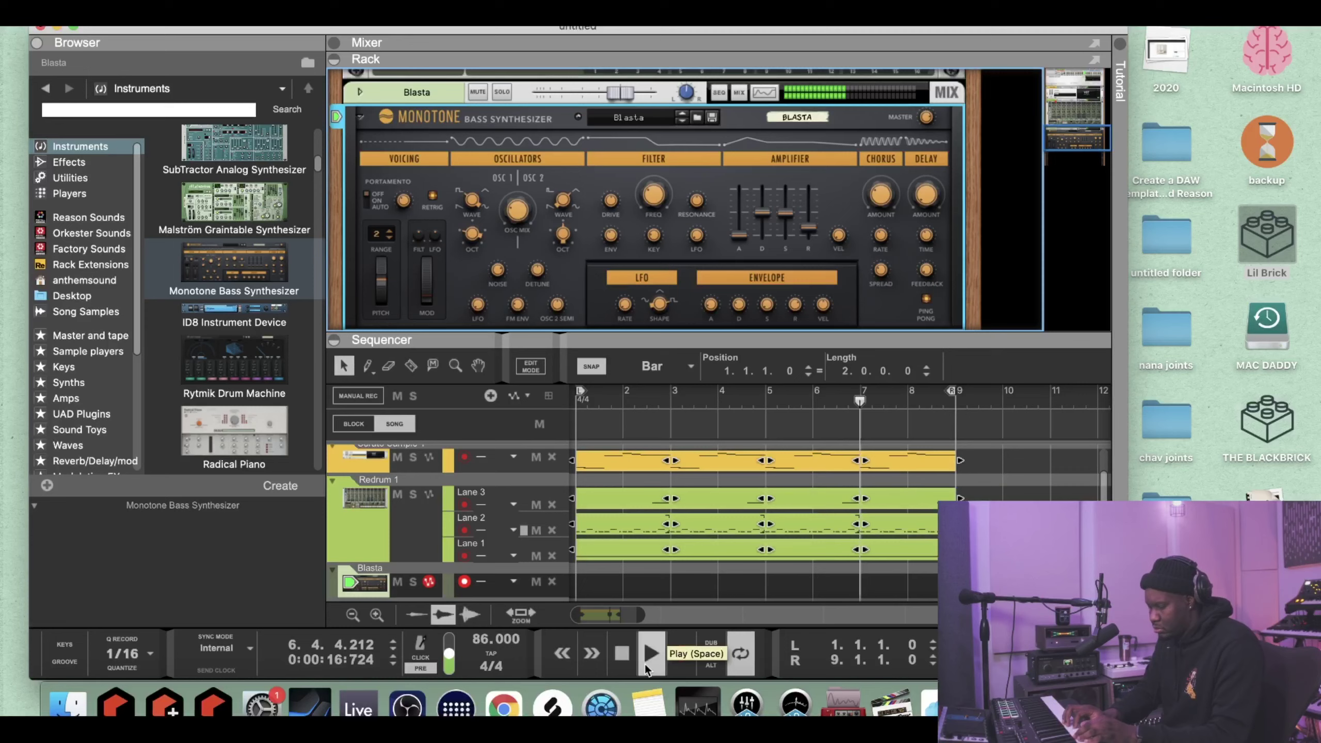
{"action": "key", "text": "space"}
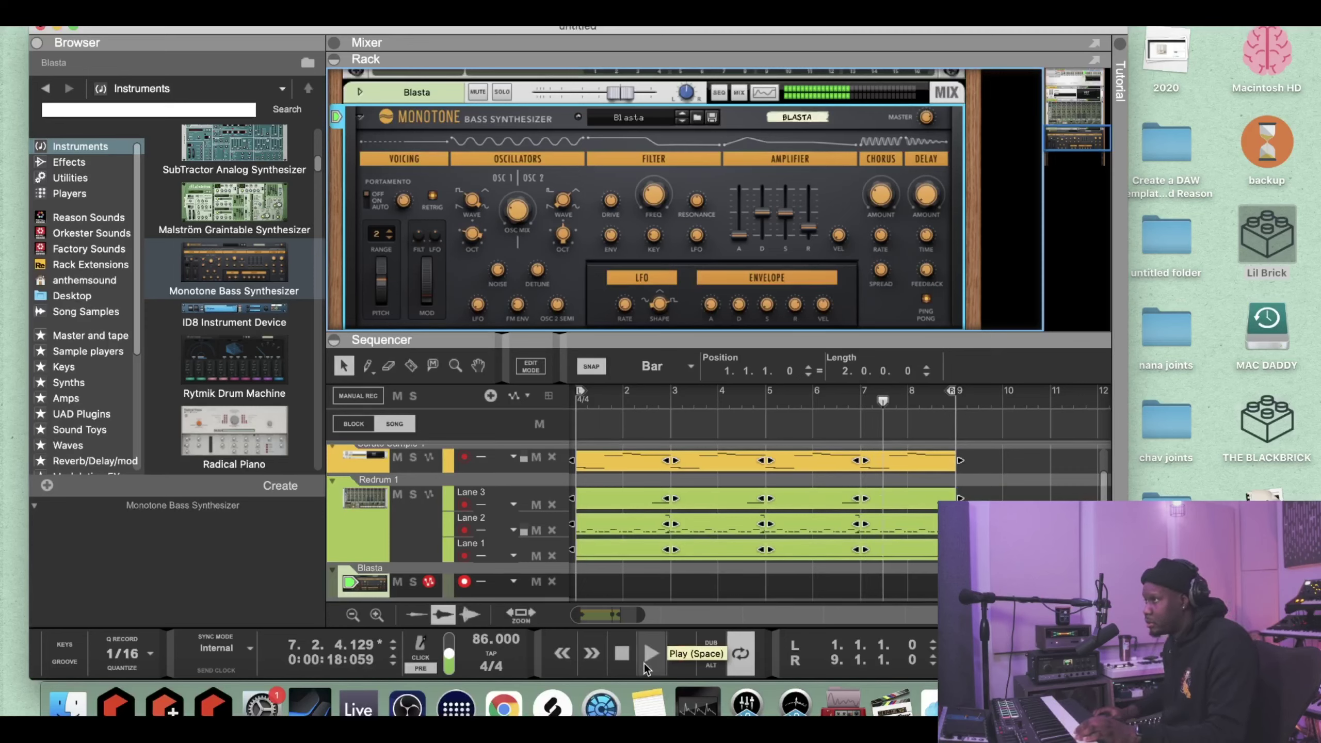
{"action": "left_click", "coordinate": [680, 121]}
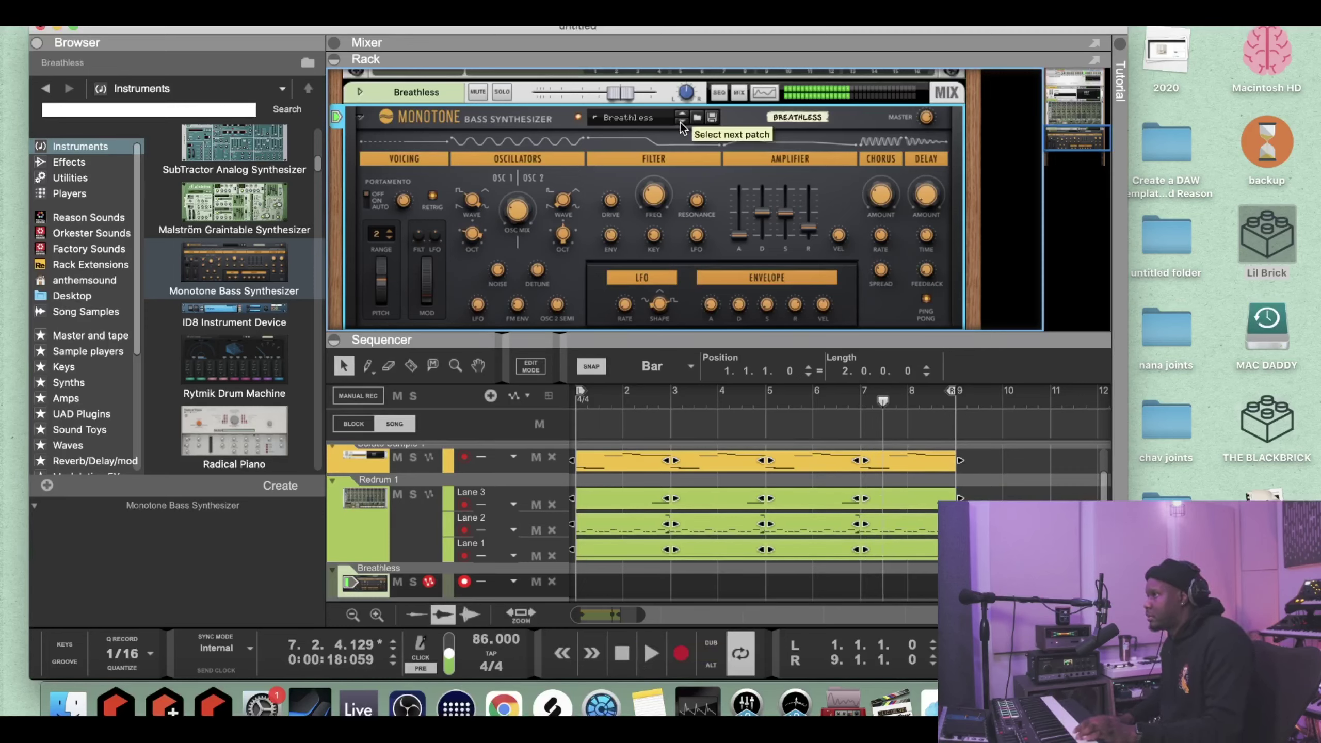